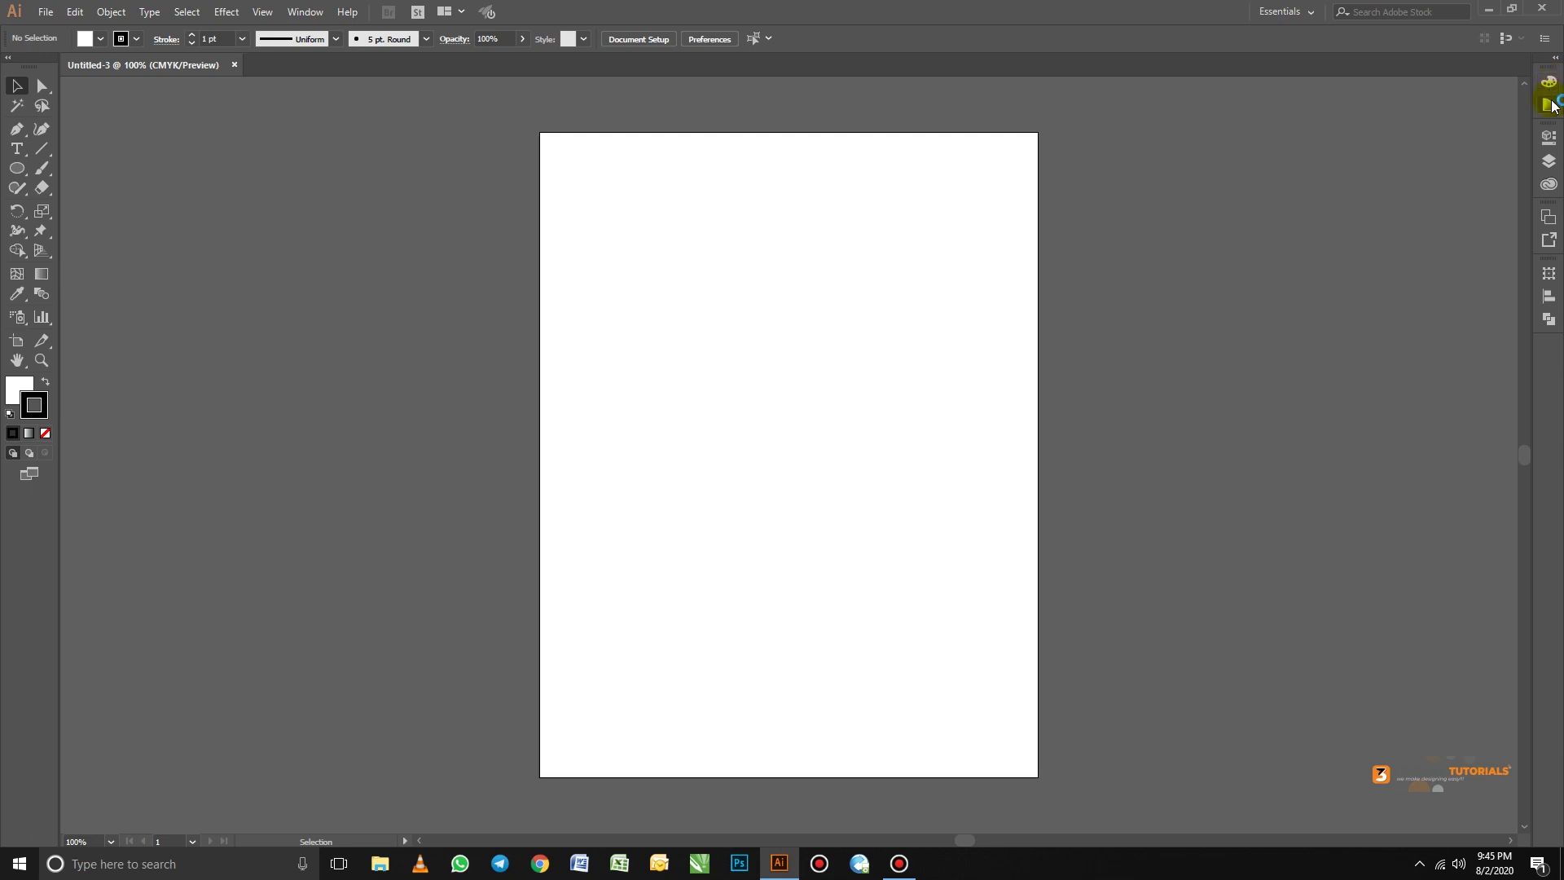
View the Color and Color Guide panels, collapse them, and check the Pathfinder panel
{"action": "left_click_drag", "start_coordinate": [1550, 112], "coordinate": [1553, 147]}
{"action": "left_click", "coordinate": [1546, 86]}
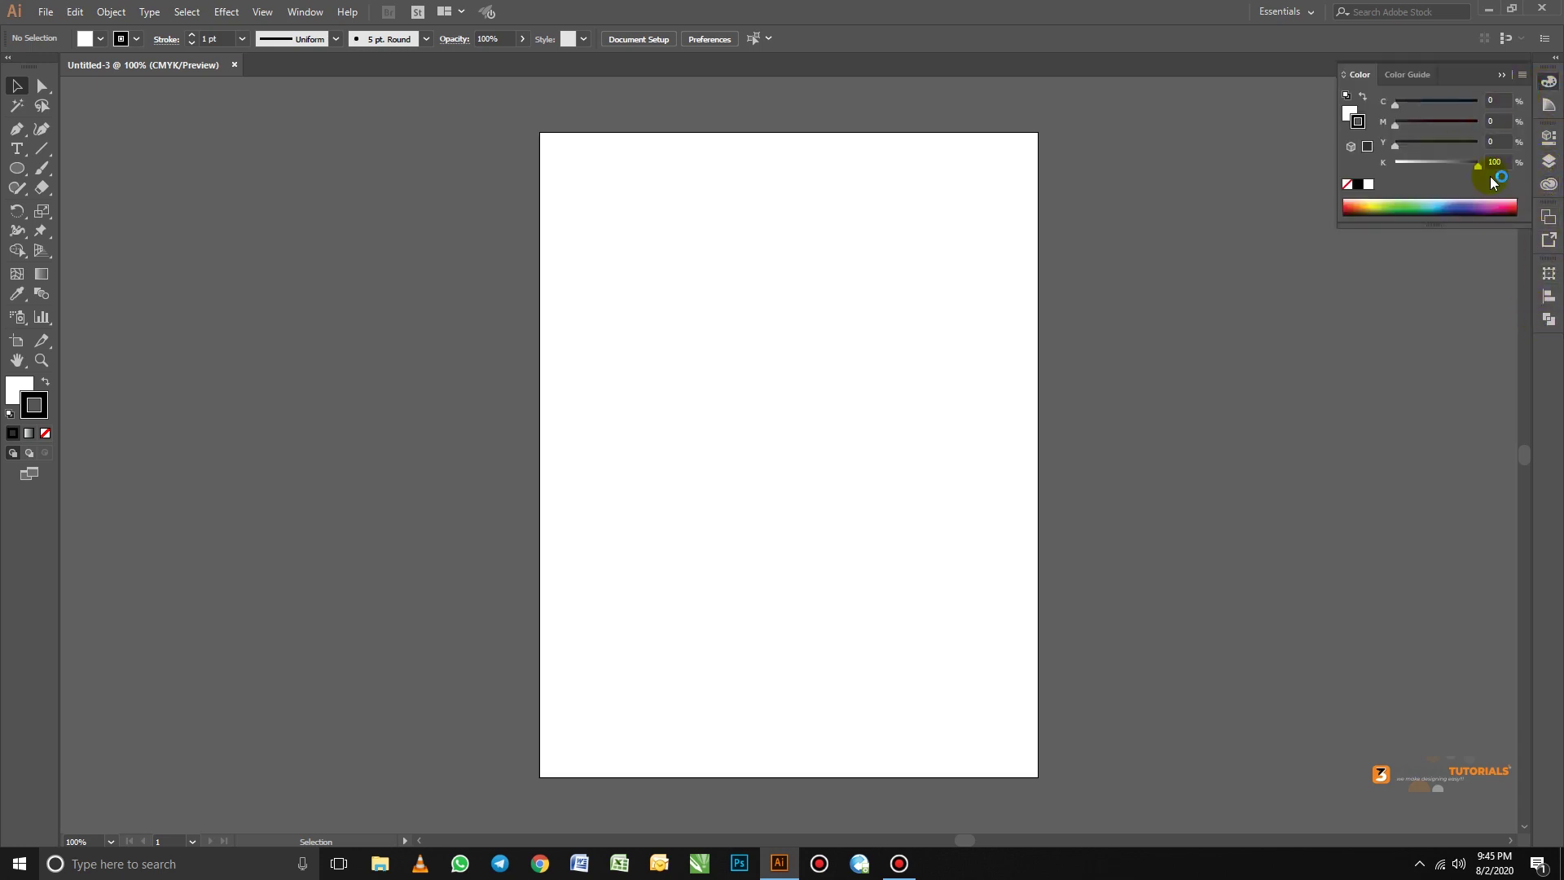
{"action": "left_click", "coordinate": [1408, 78]}
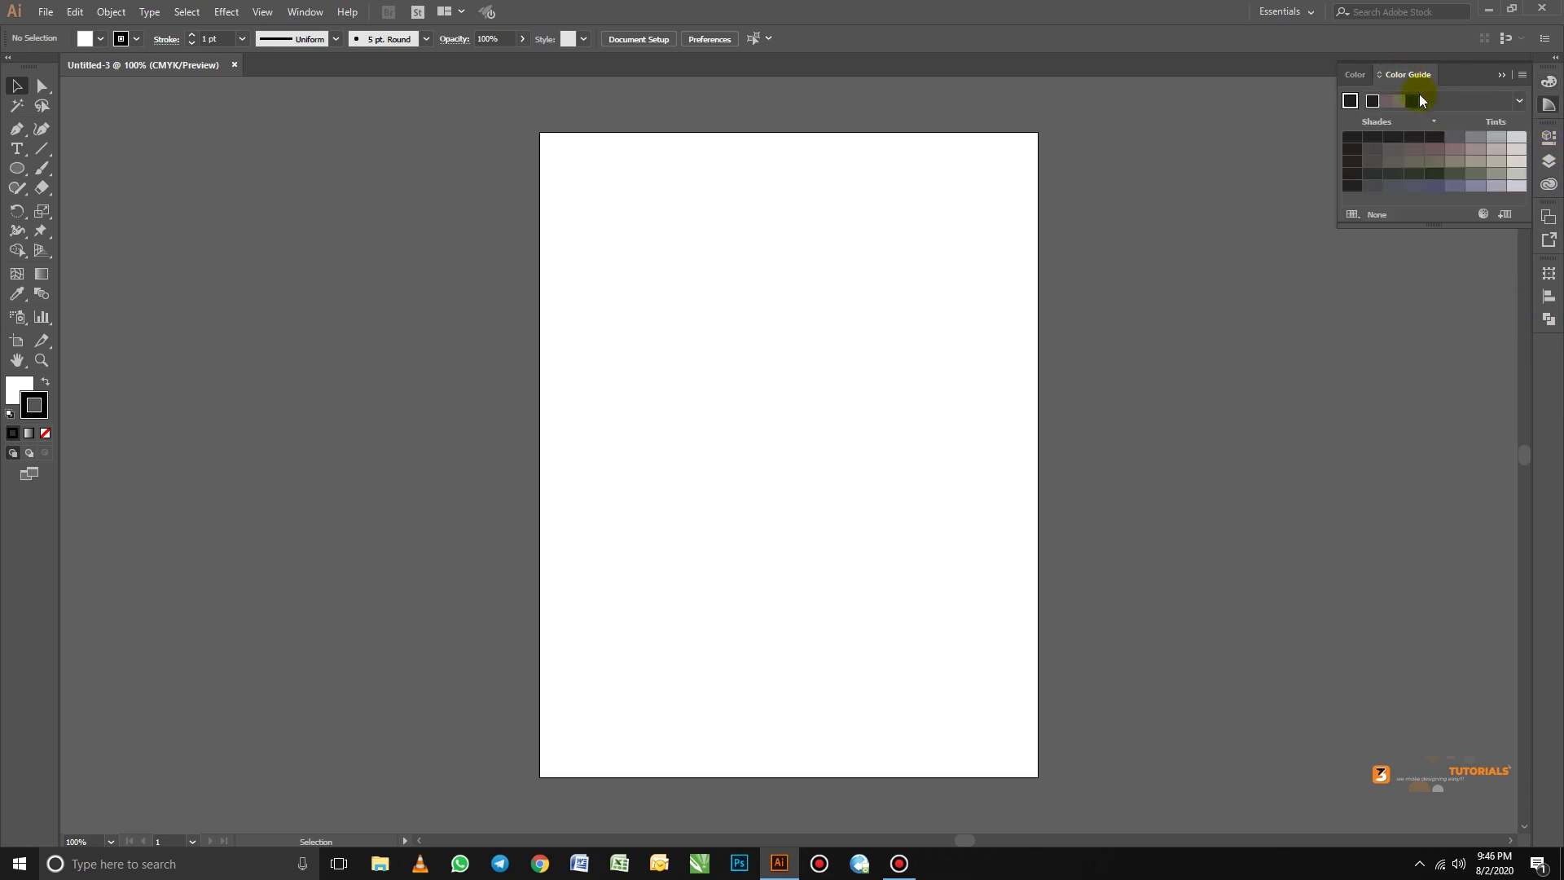
{"action": "left_click", "coordinate": [1503, 75]}
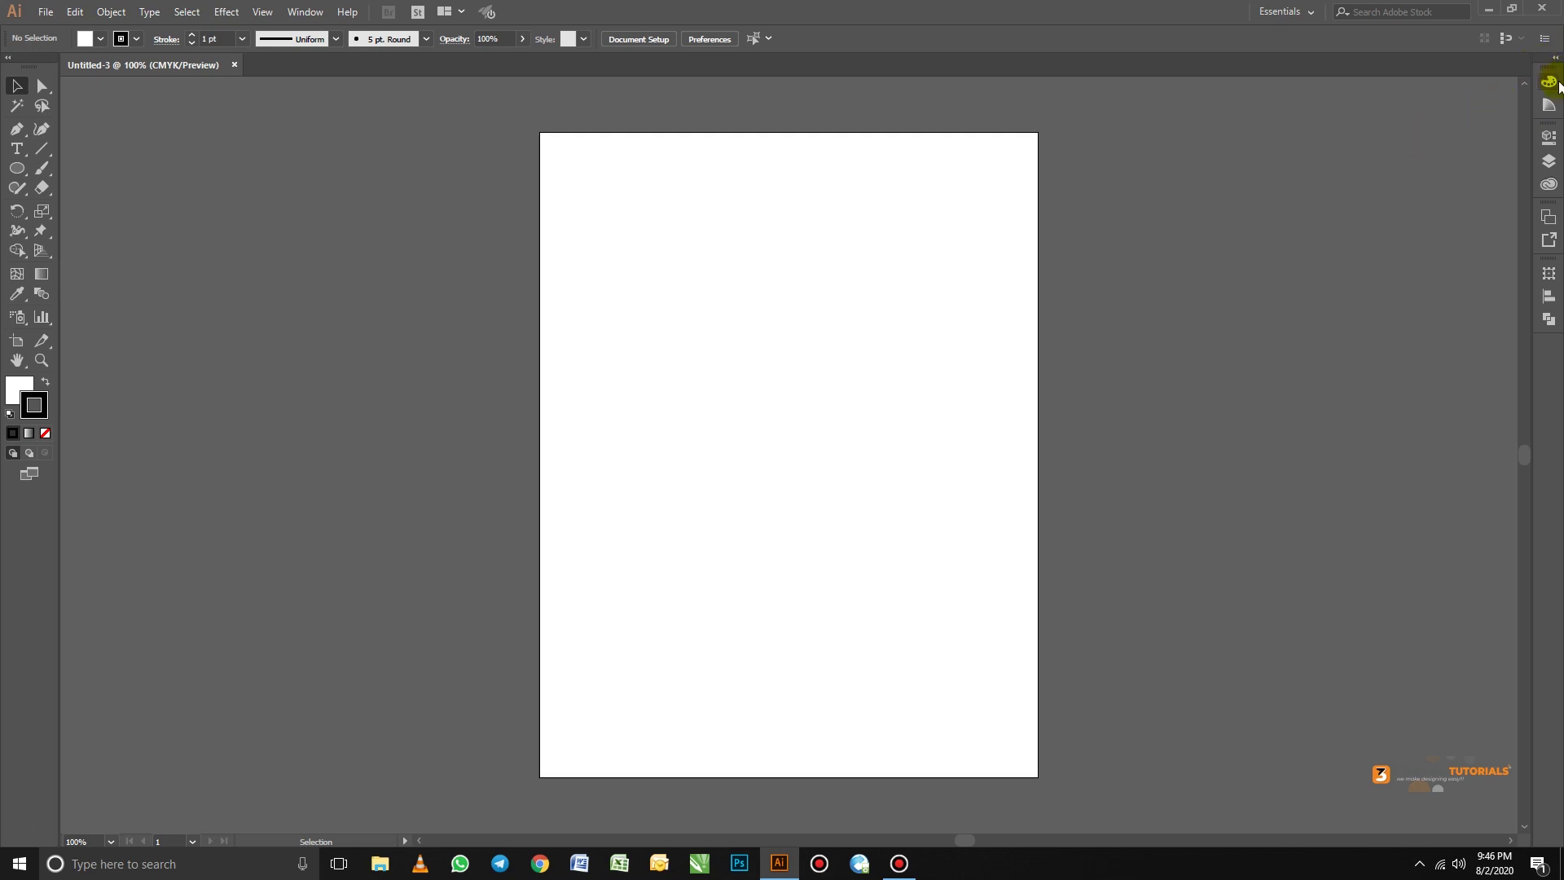
{"action": "left_click", "coordinate": [1550, 318]}
{"action": "left_click", "coordinate": [1550, 319]}
{"action": "left_click", "coordinate": [1550, 319]}
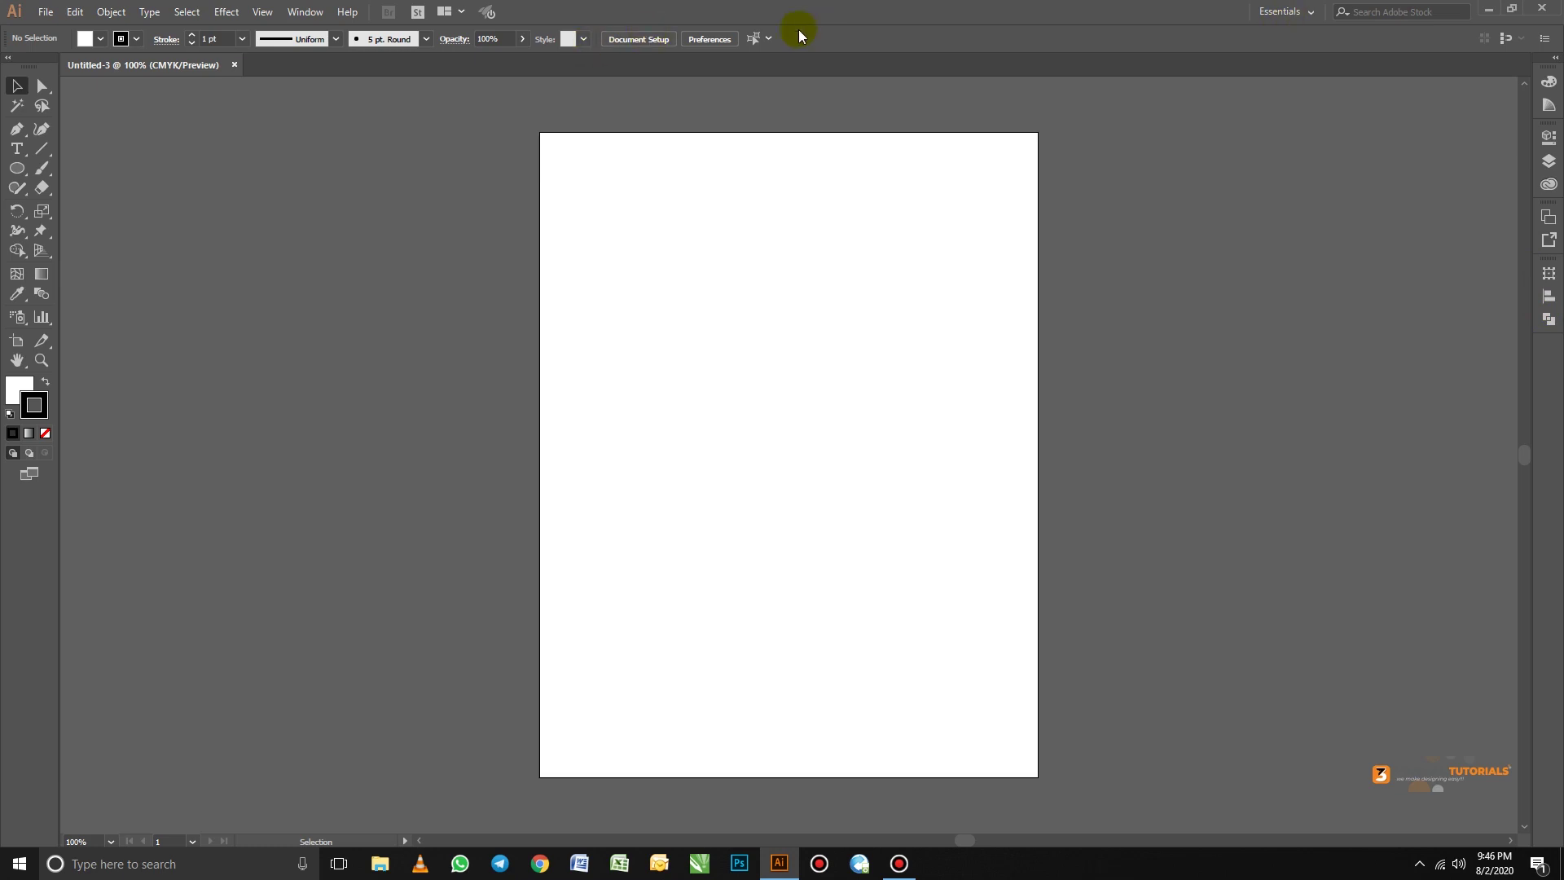
Switch to the Essentials Classic workspace to preview its panel arrangement
{"action": "left_click", "coordinate": [1310, 12]}
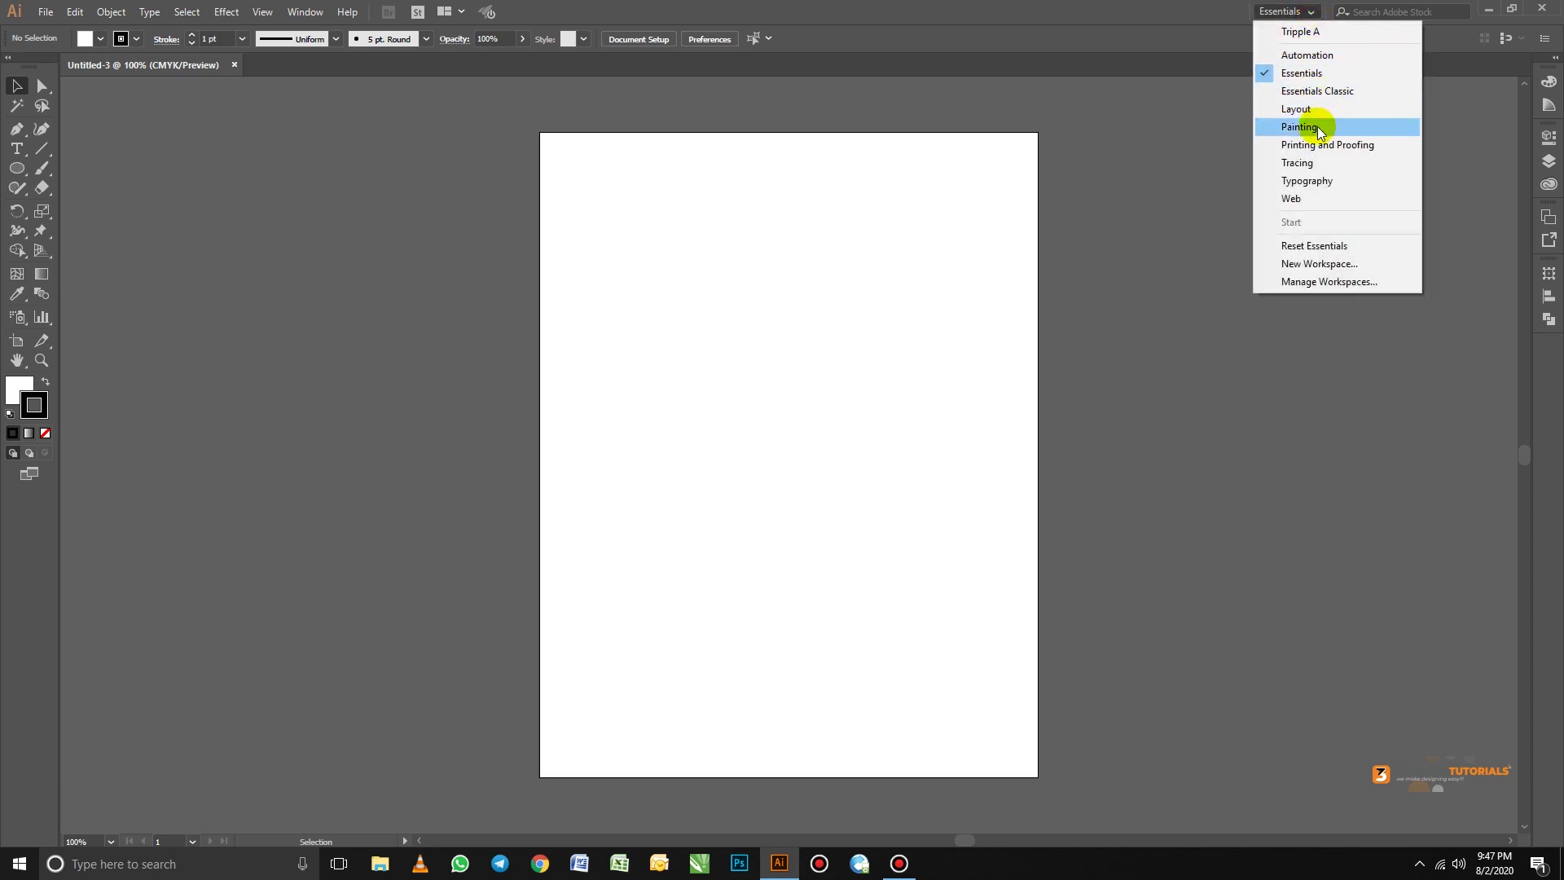
{"action": "left_click", "coordinate": [1308, 204]}
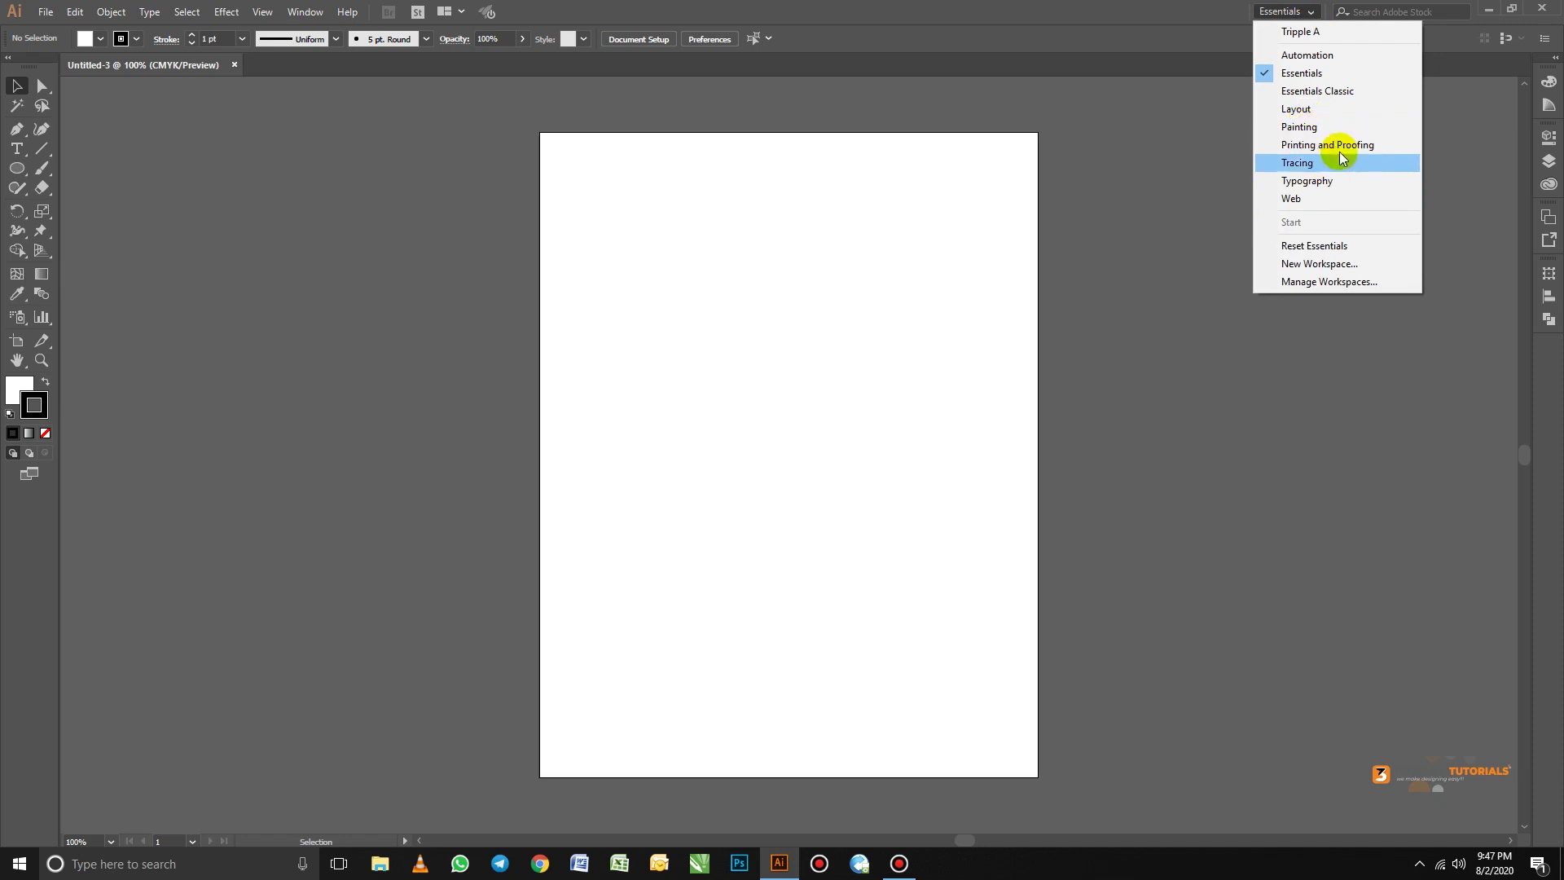
{"action": "left_click", "coordinate": [1309, 91]}
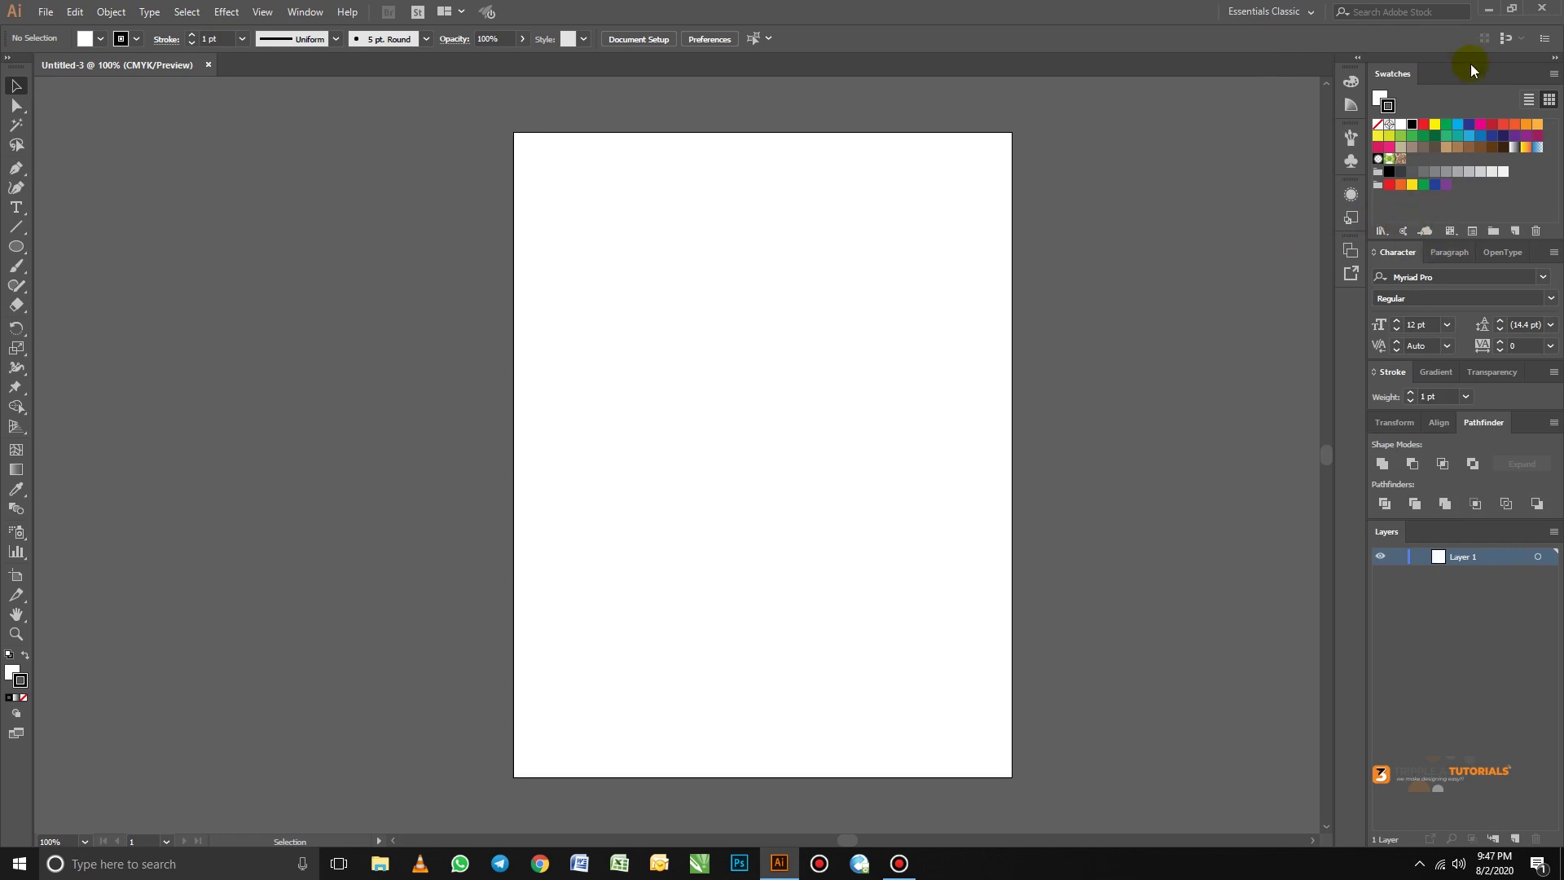
{"action": "left_click", "coordinate": [1425, 320]}
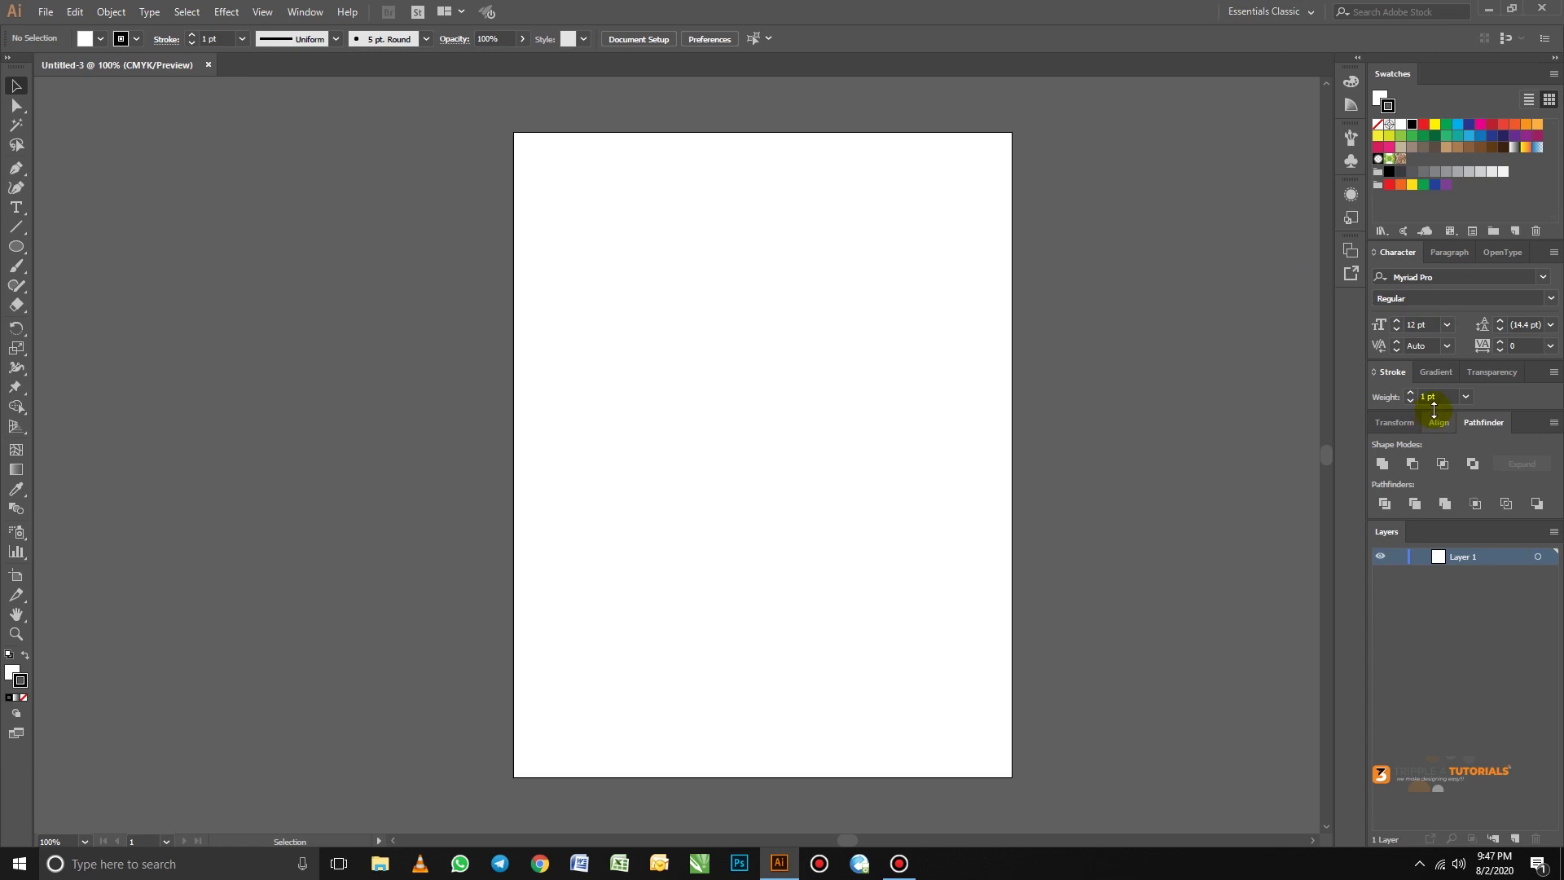
Try the Layout, Painting, and Printing and Proofing workspaces one after another
{"action": "left_click", "coordinate": [1275, 14]}
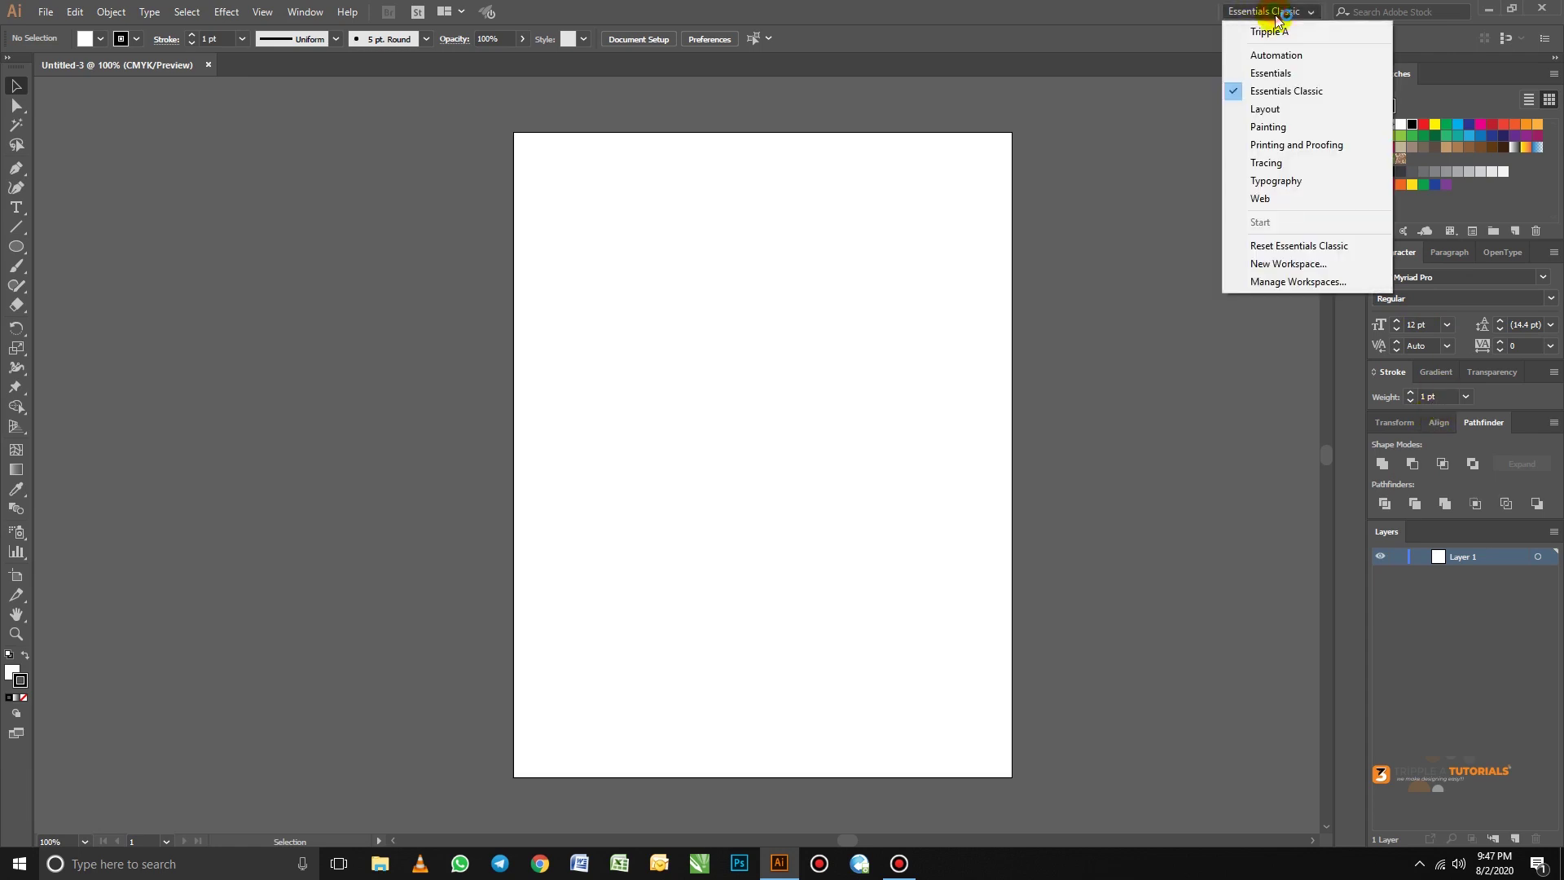
{"action": "left_click", "coordinate": [1272, 111]}
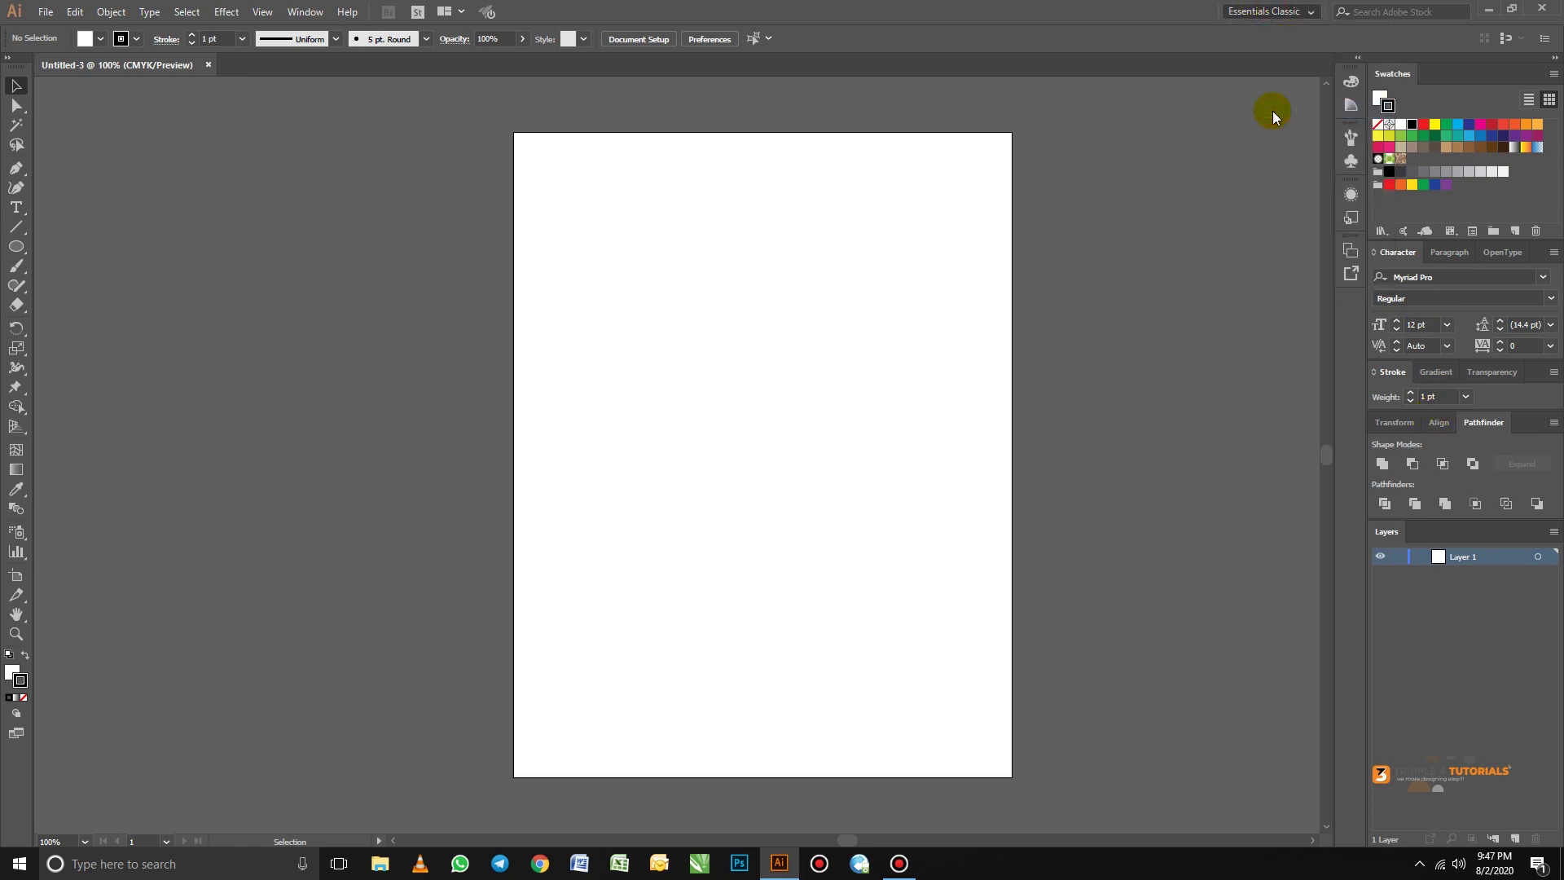
{"action": "left_click", "coordinate": [1287, 20]}
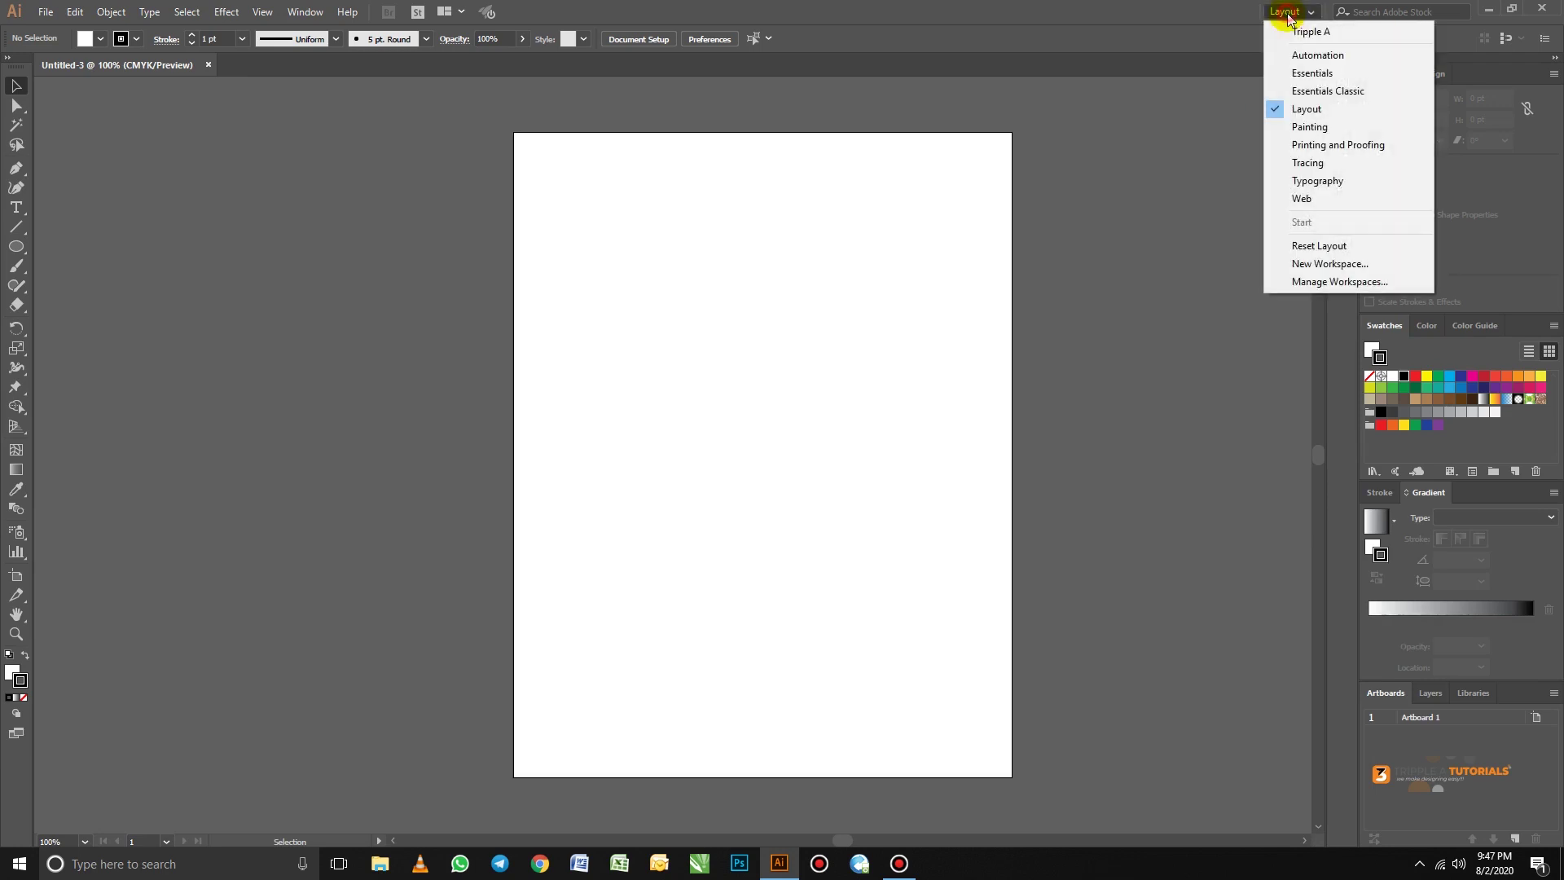
{"action": "left_click", "coordinate": [1299, 139]}
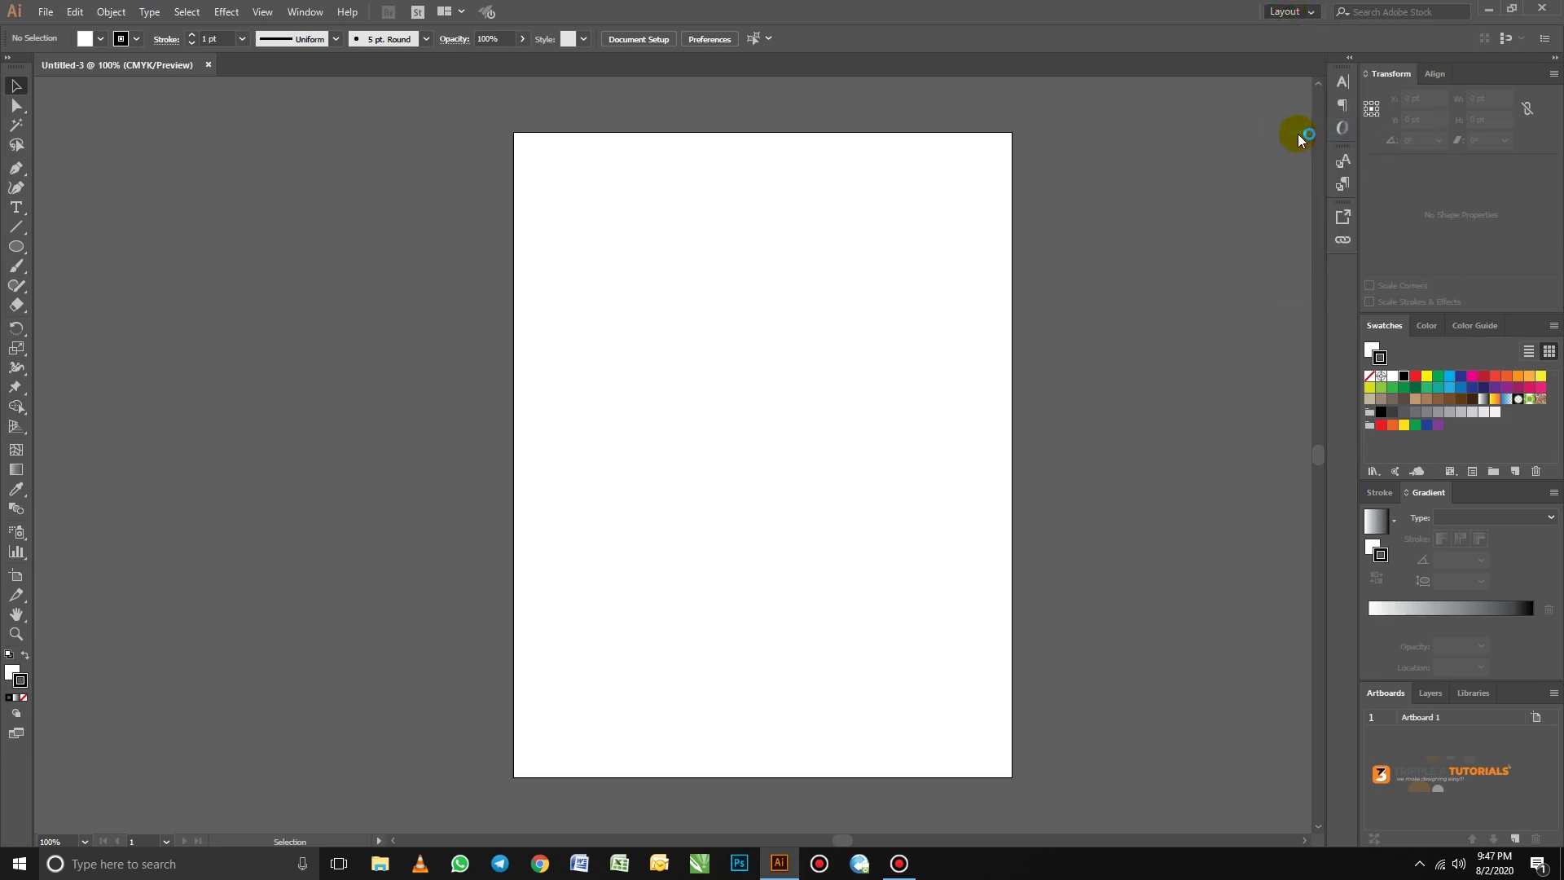
{"action": "left_click", "coordinate": [1291, 13]}
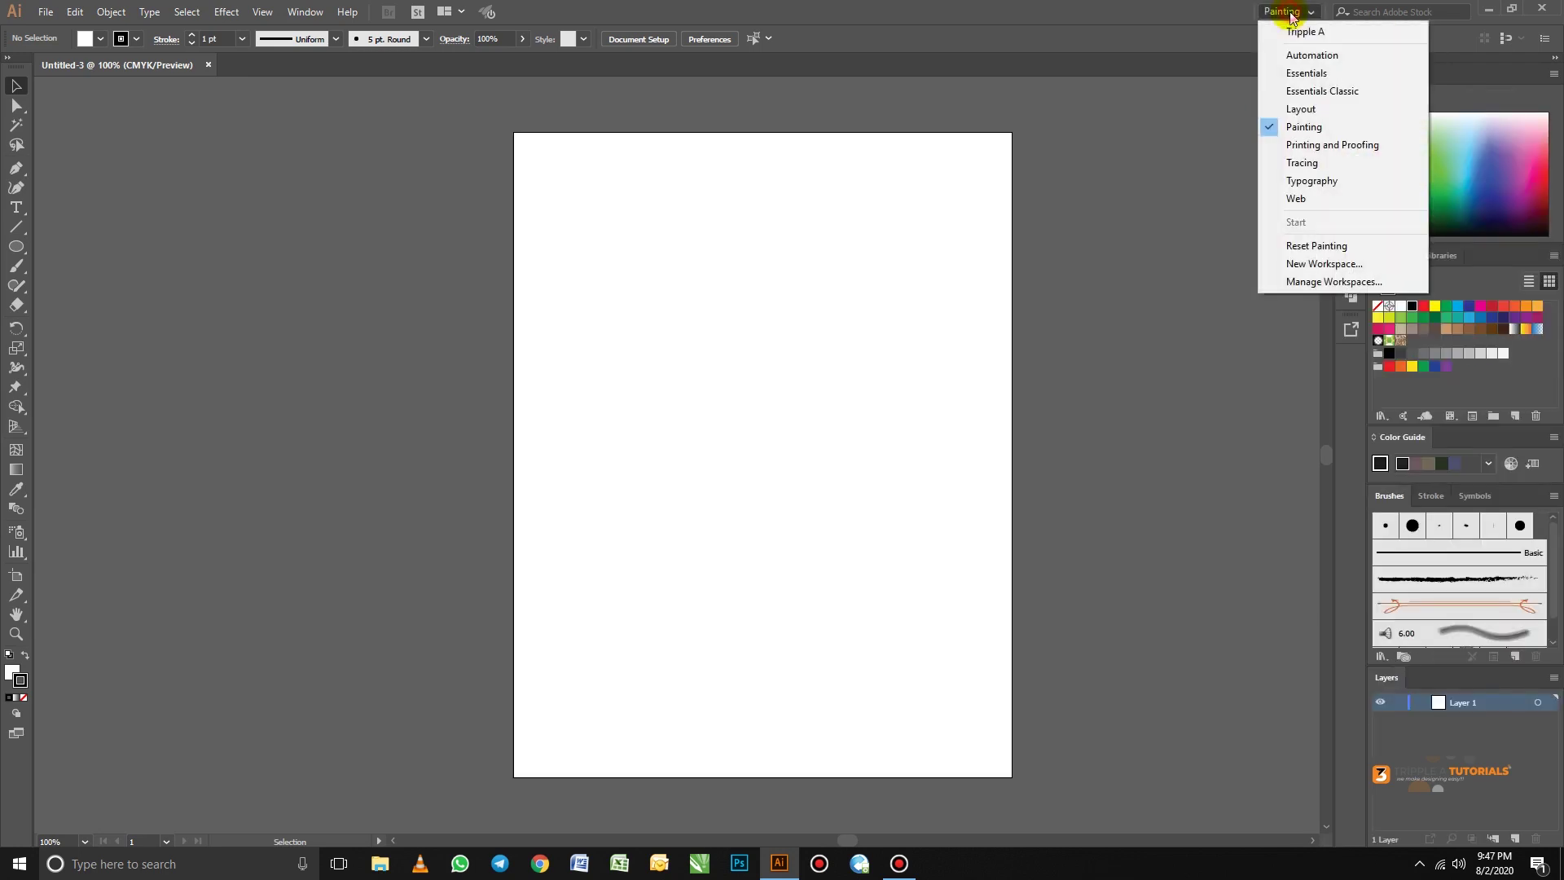
{"action": "left_click", "coordinate": [1287, 144]}
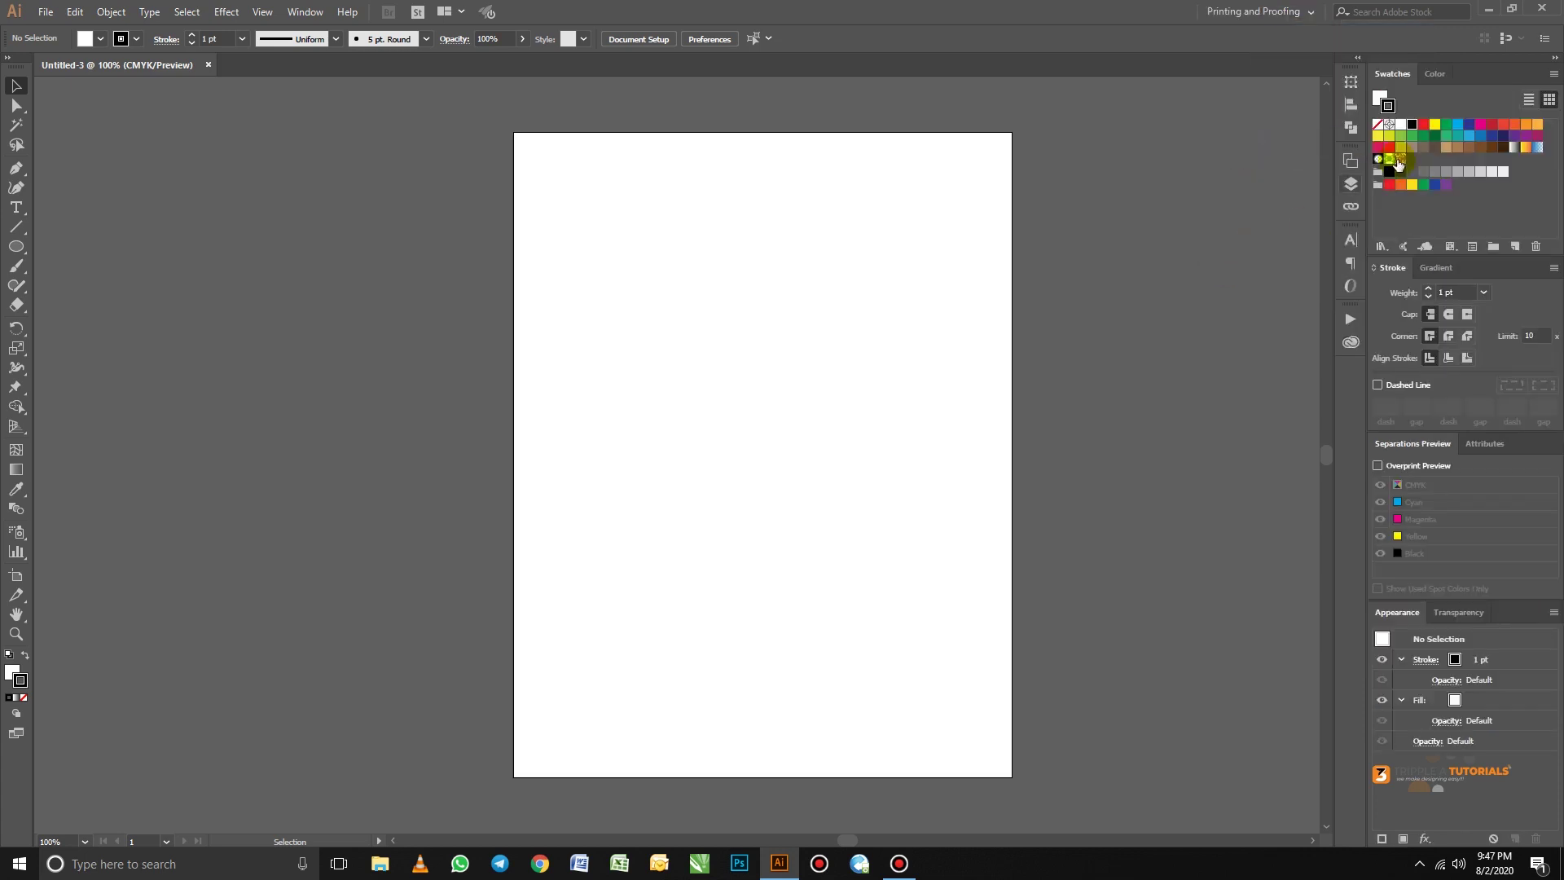
Try the Tracing, Typography and Web workspaces, and return to the Essentials workspace
{"action": "left_click", "coordinate": [1273, 11]}
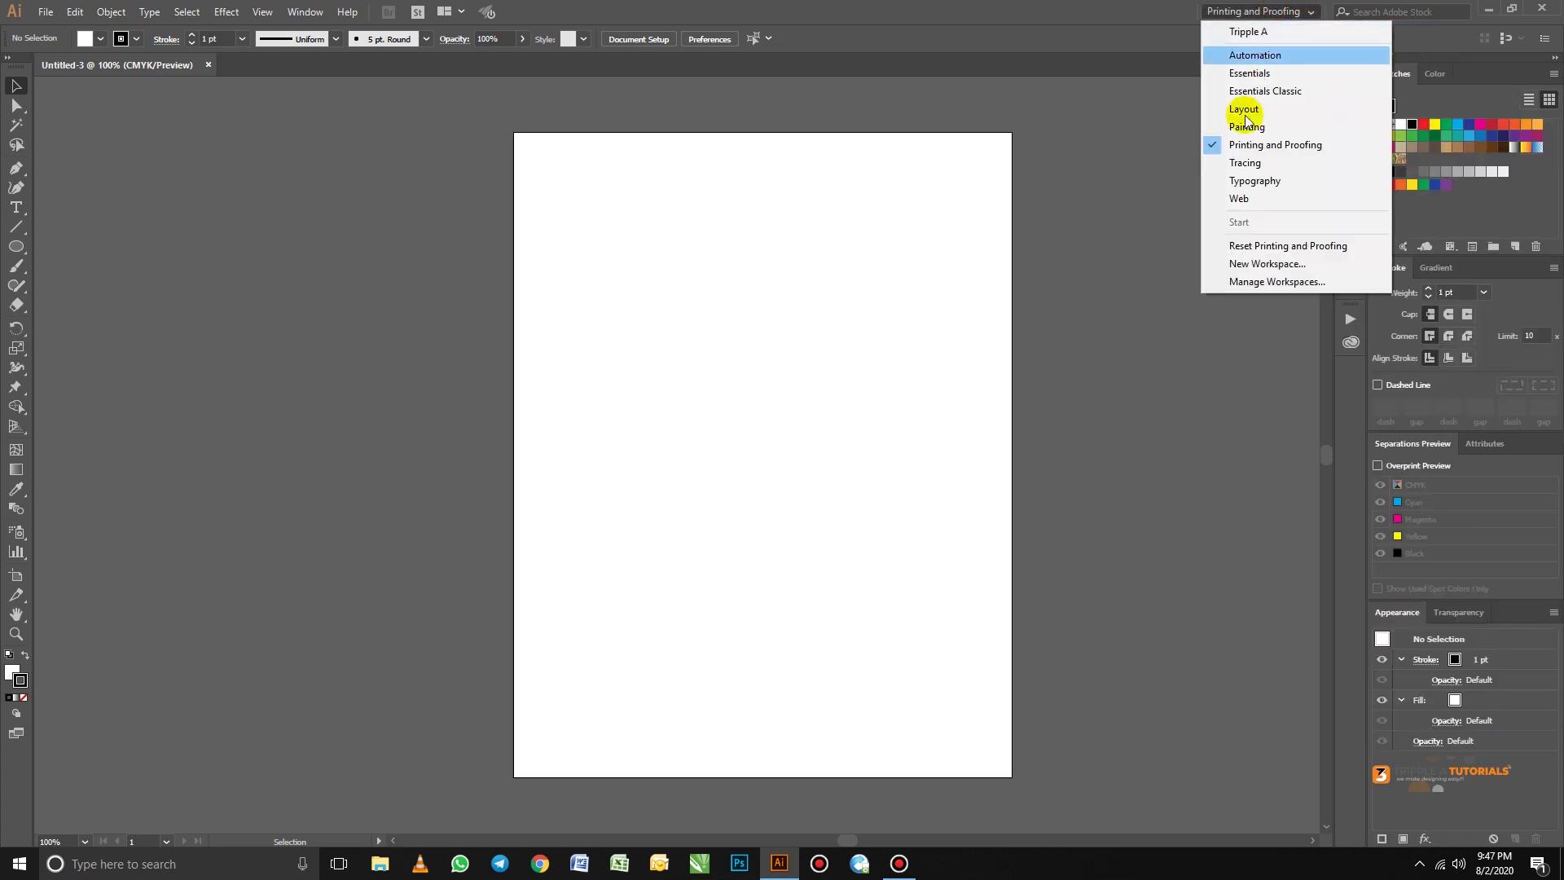
{"action": "left_click", "coordinate": [1246, 164]}
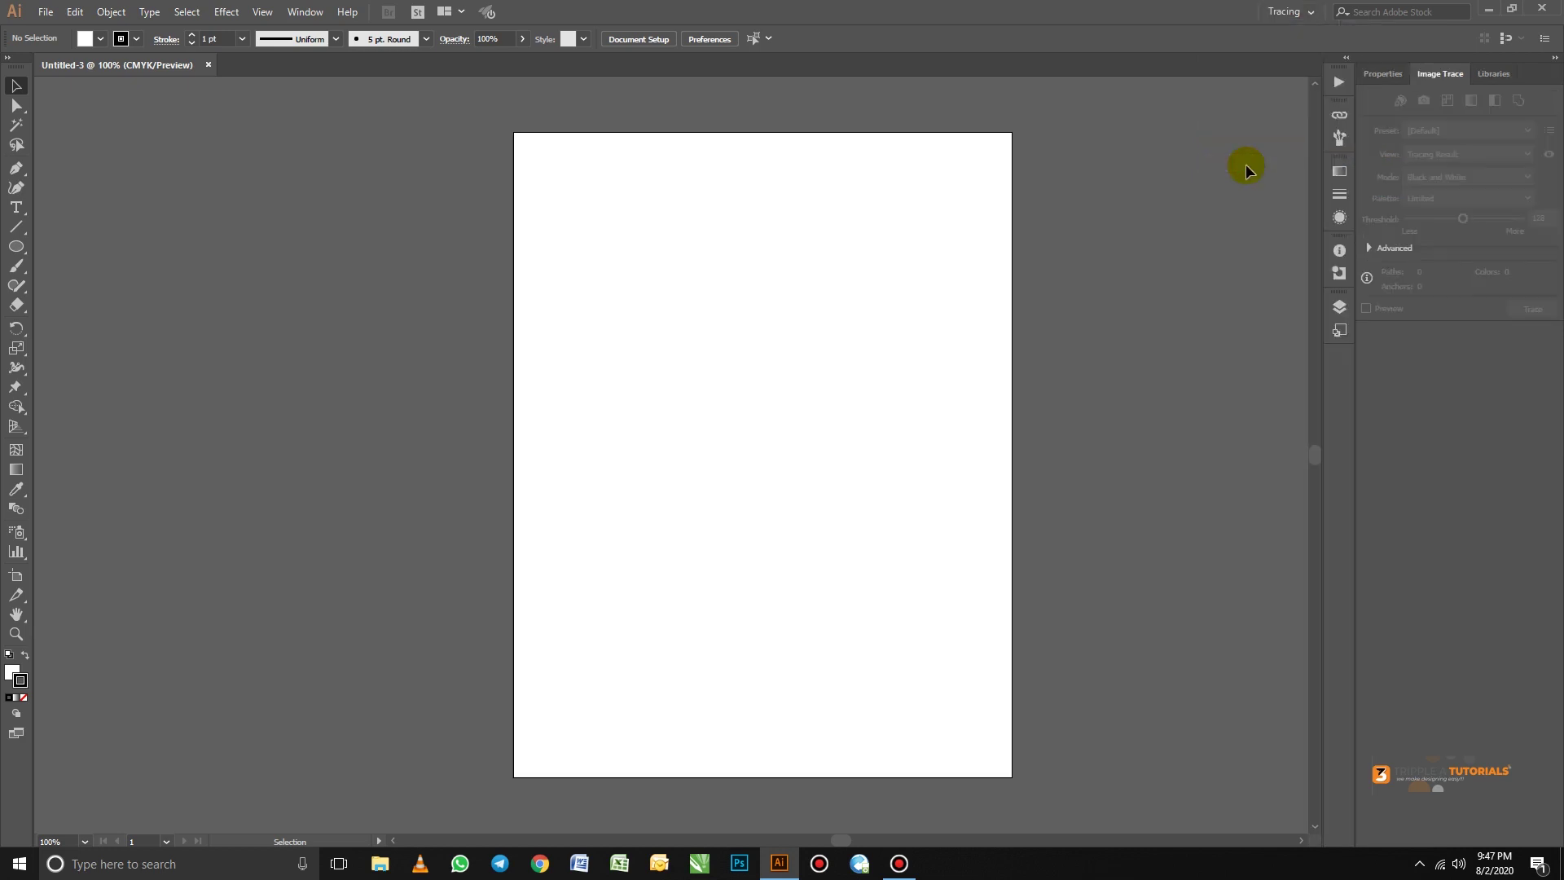
{"action": "left_click", "coordinate": [1287, 12]}
{"action": "left_click", "coordinate": [1292, 175]}
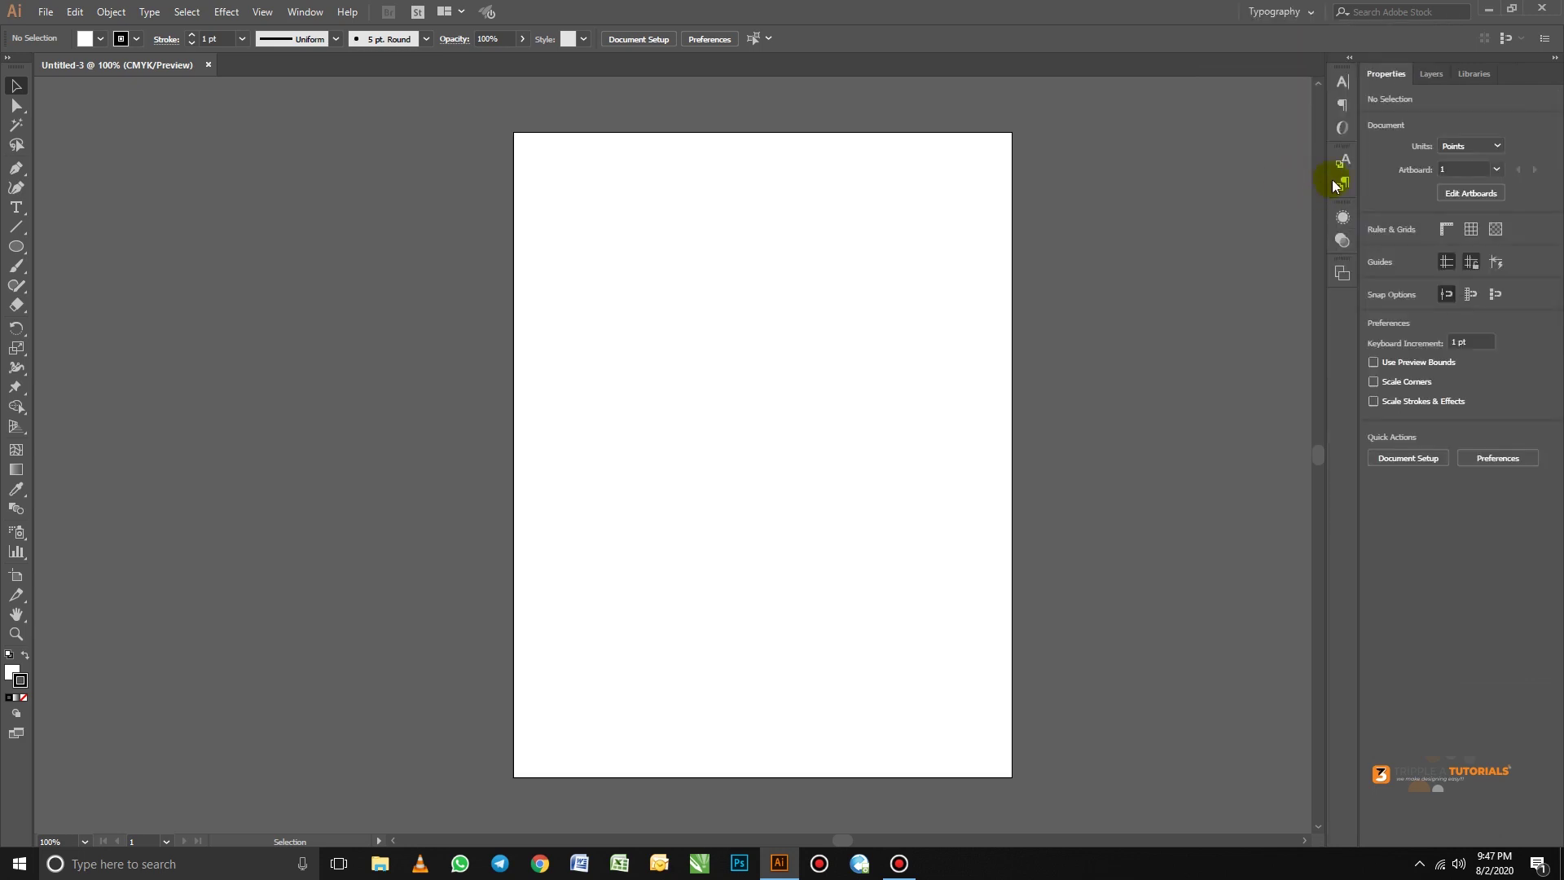
{"action": "left_click", "coordinate": [1305, 11]}
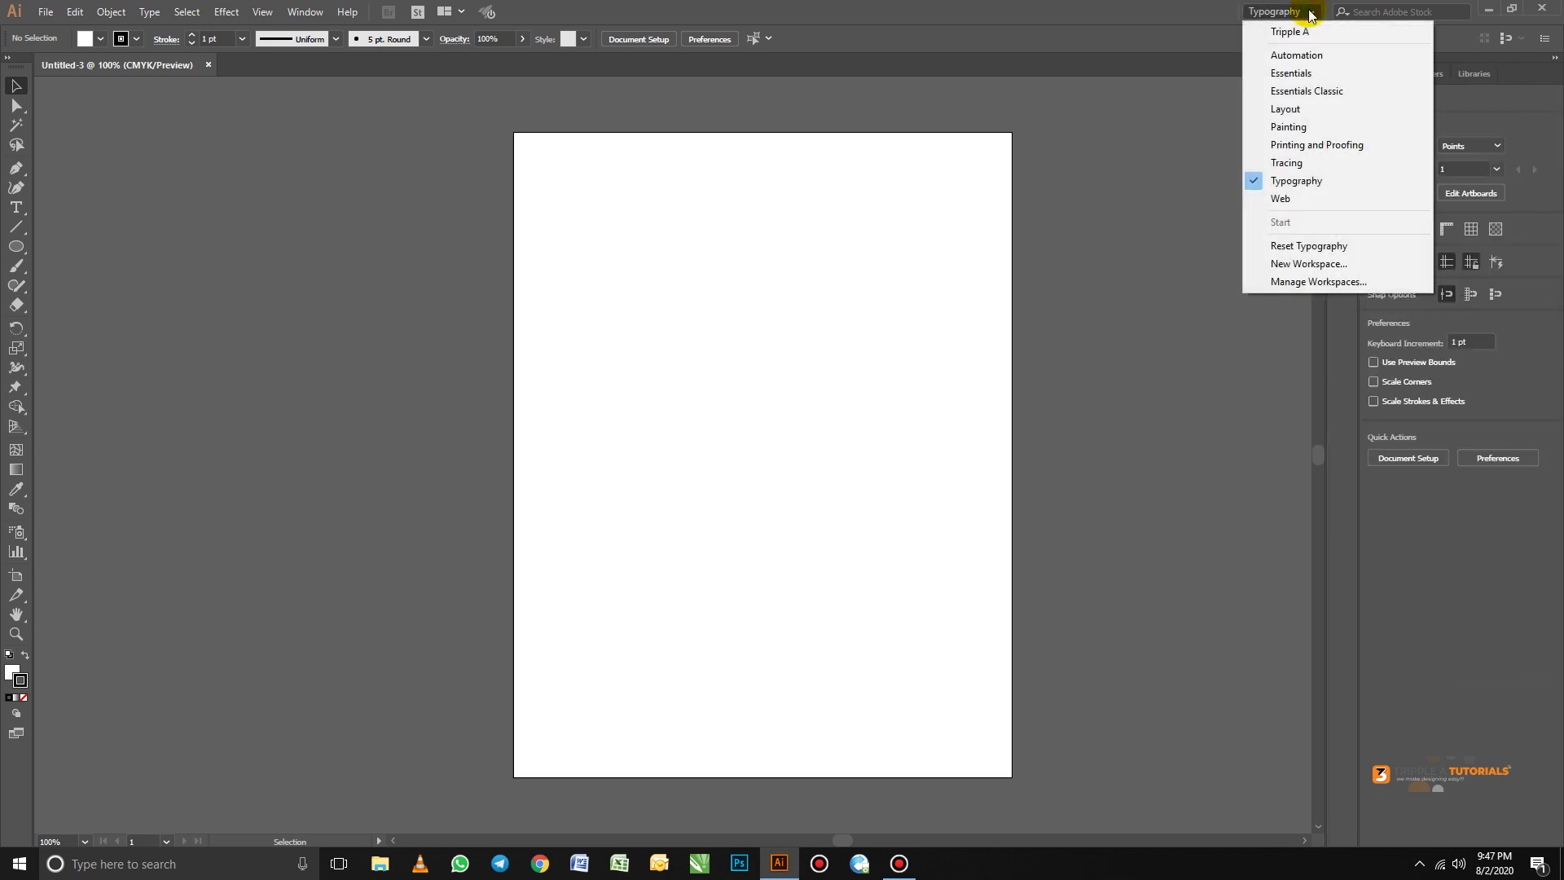
{"action": "left_click", "coordinate": [1296, 200]}
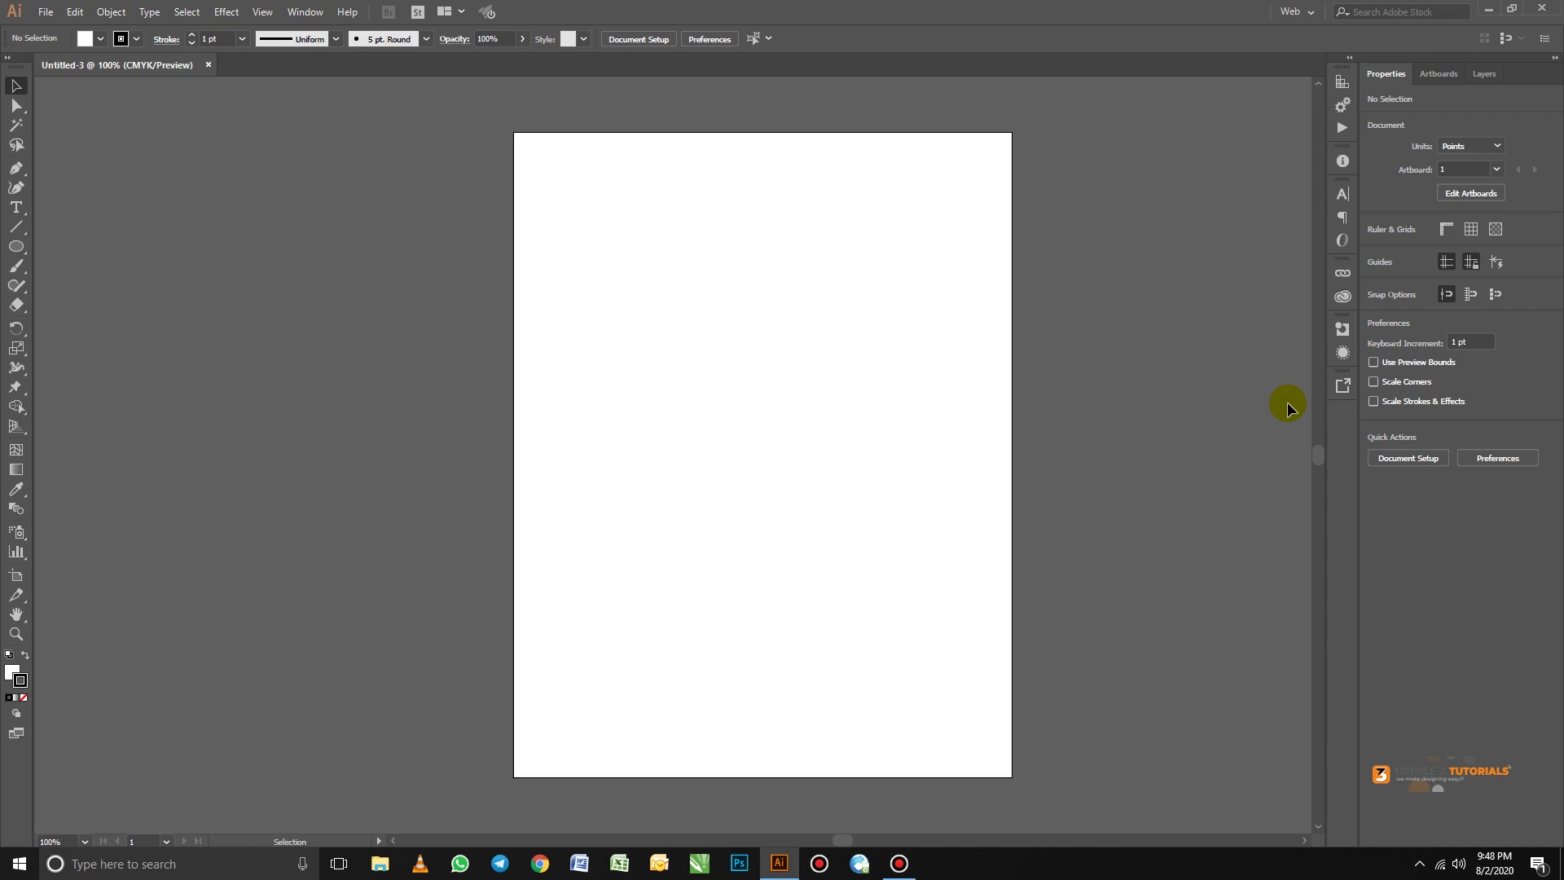
{"action": "left_click", "coordinate": [1303, 12]}
{"action": "left_click", "coordinate": [1325, 74]}
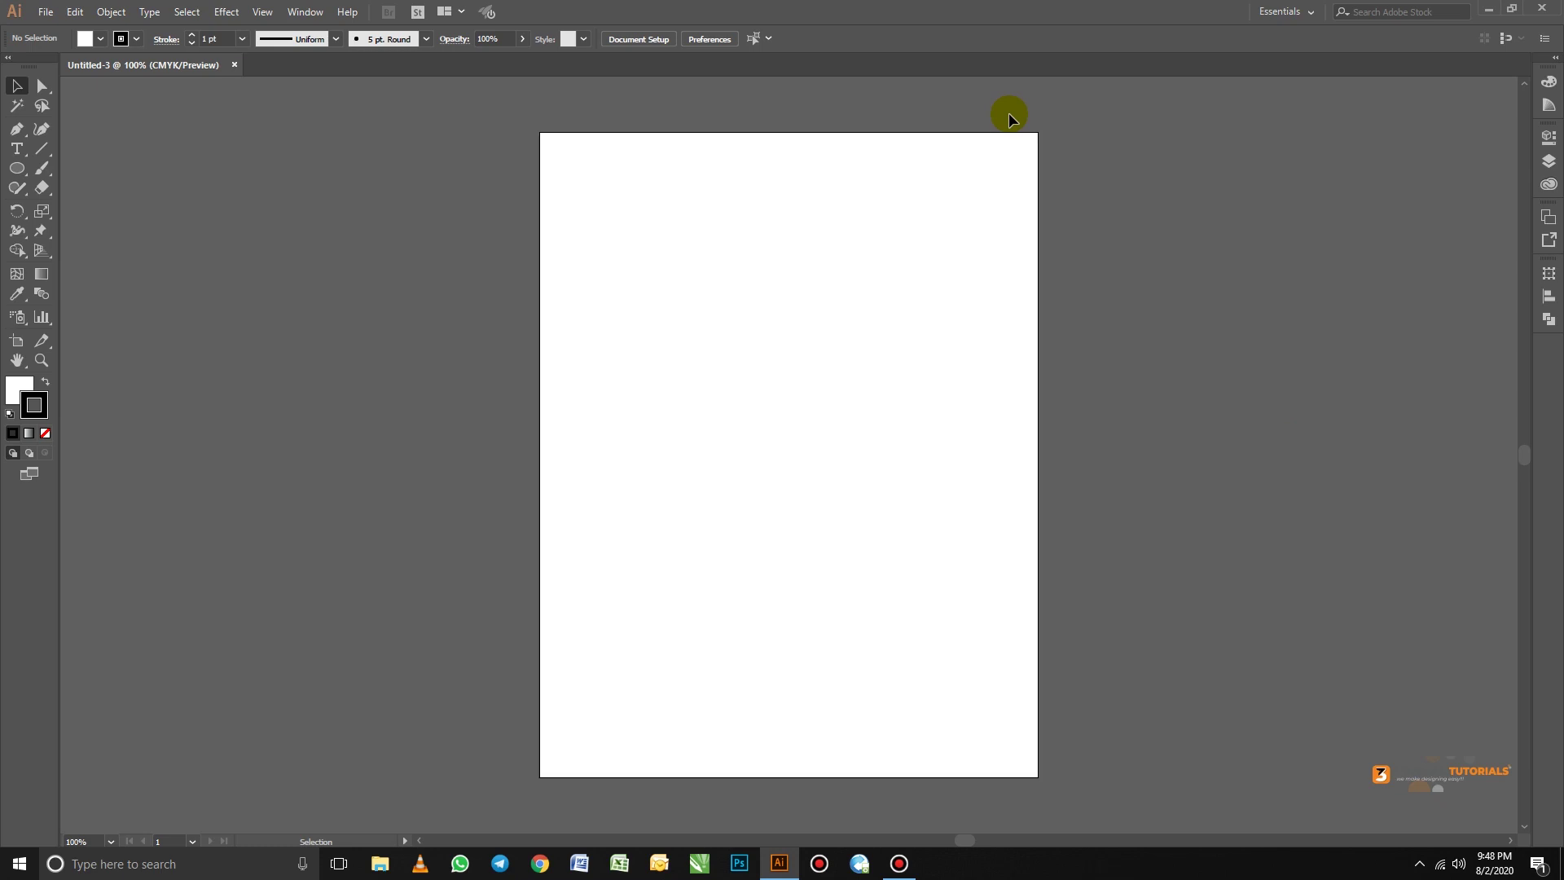
Detach the Color panel from the dock and float it over the upper part of the artboard
{"action": "left_click", "coordinate": [1552, 83]}
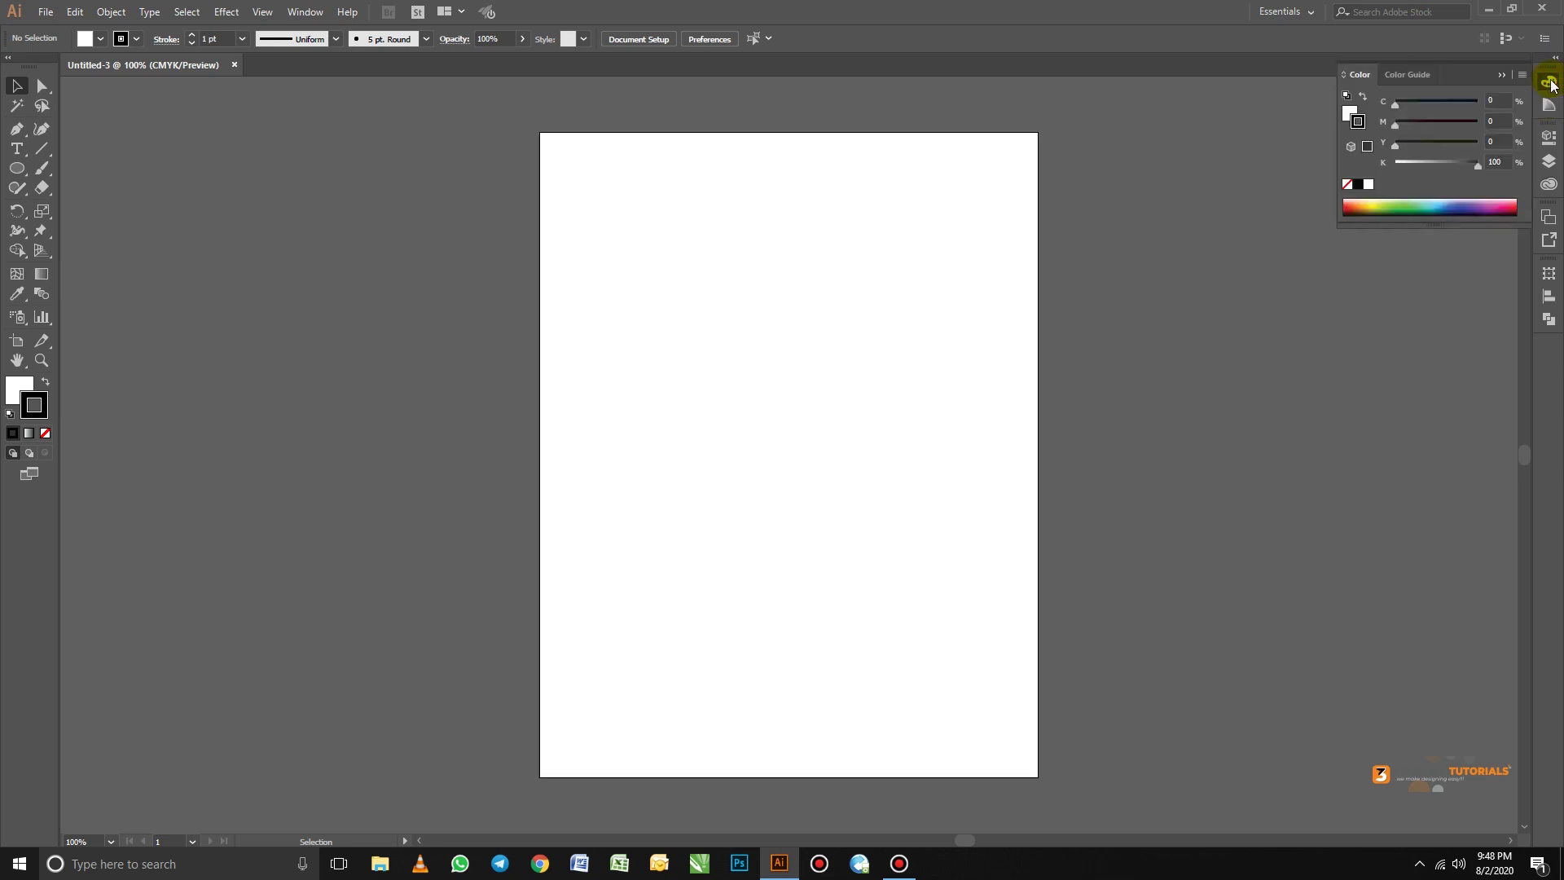
{"action": "left_click", "coordinate": [1373, 78]}
{"action": "left_click", "coordinate": [1362, 78]}
{"action": "left_click", "coordinate": [1362, 77]}
{"action": "left_click", "coordinate": [1361, 78]}
{"action": "left_click_drag", "start_coordinate": [1362, 77], "coordinate": [931, 145]}
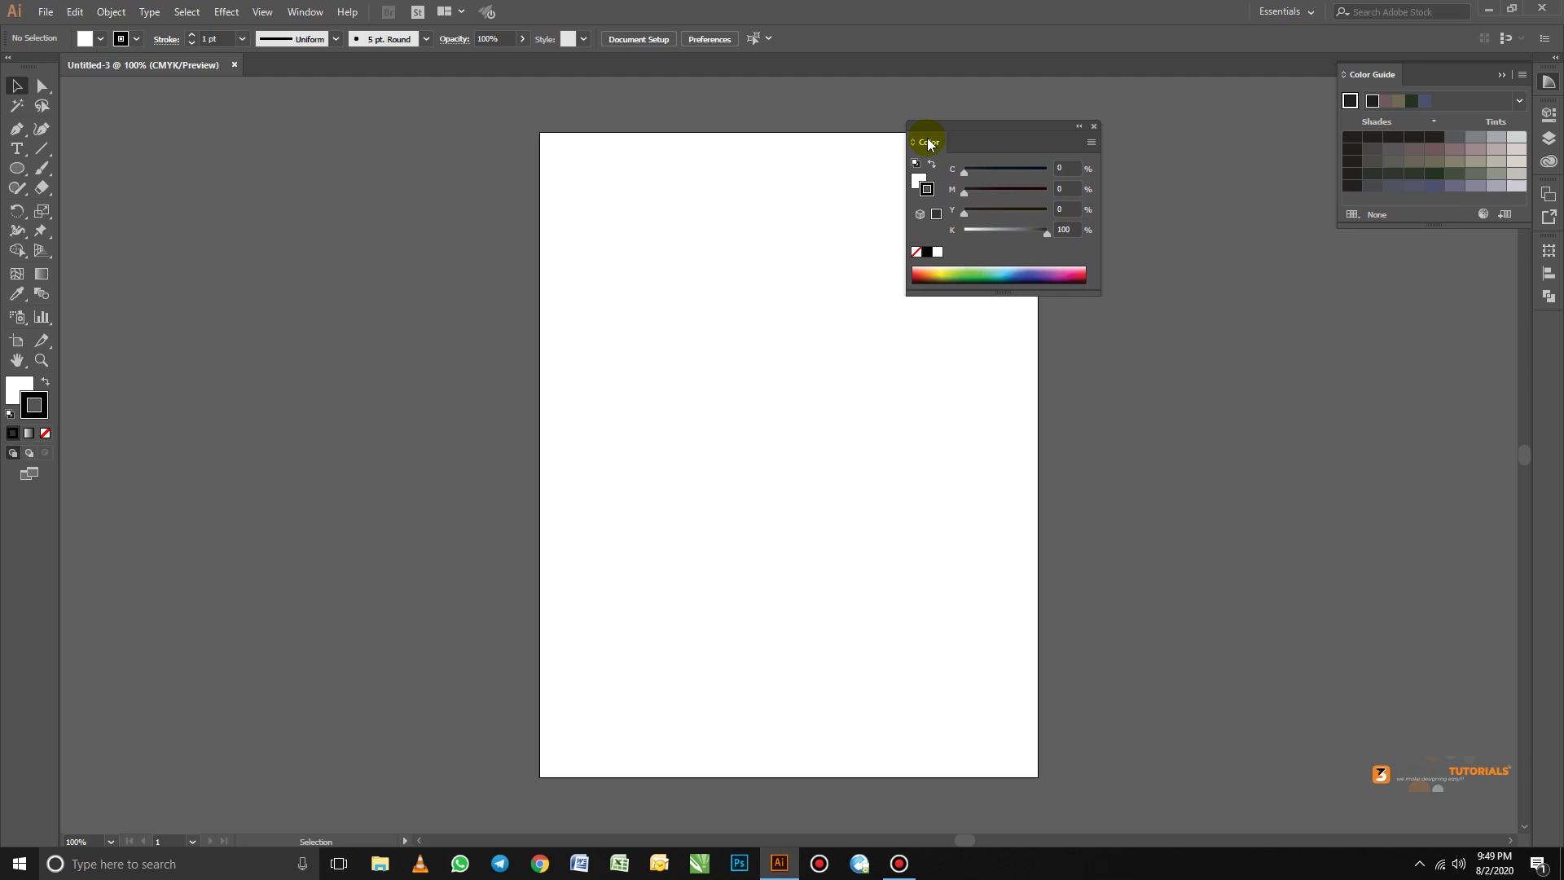
{"action": "left_click", "coordinate": [931, 144]}
{"action": "left_click", "coordinate": [931, 144]}
{"action": "left_click", "coordinate": [931, 144]}
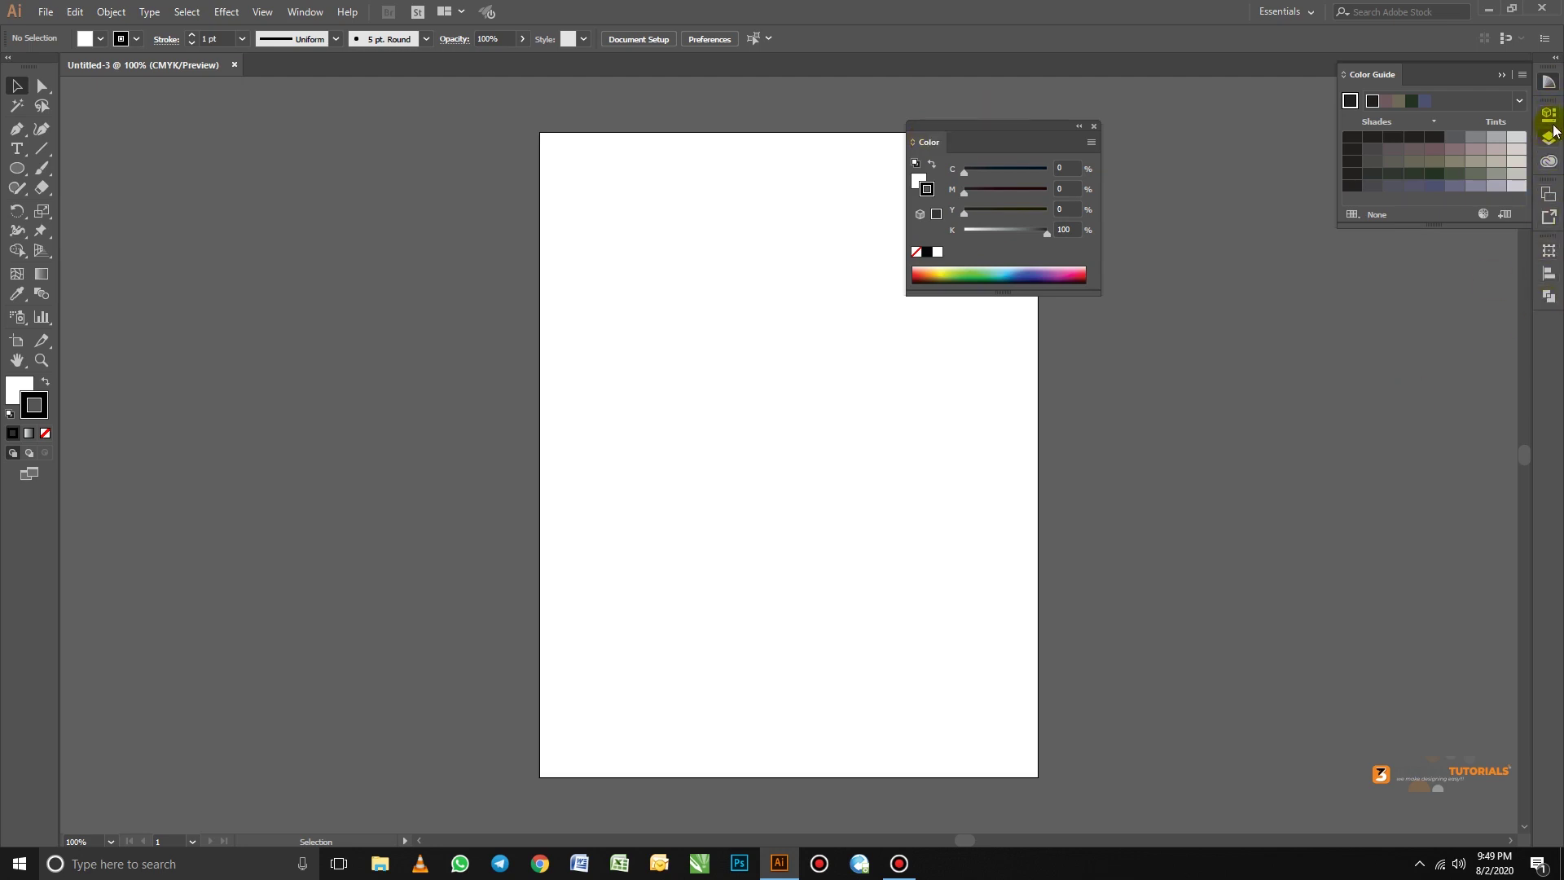
Float the remaining docked panels separately over the canvas, placing Align just below Pathfinder
{"action": "left_click", "coordinate": [1551, 160]}
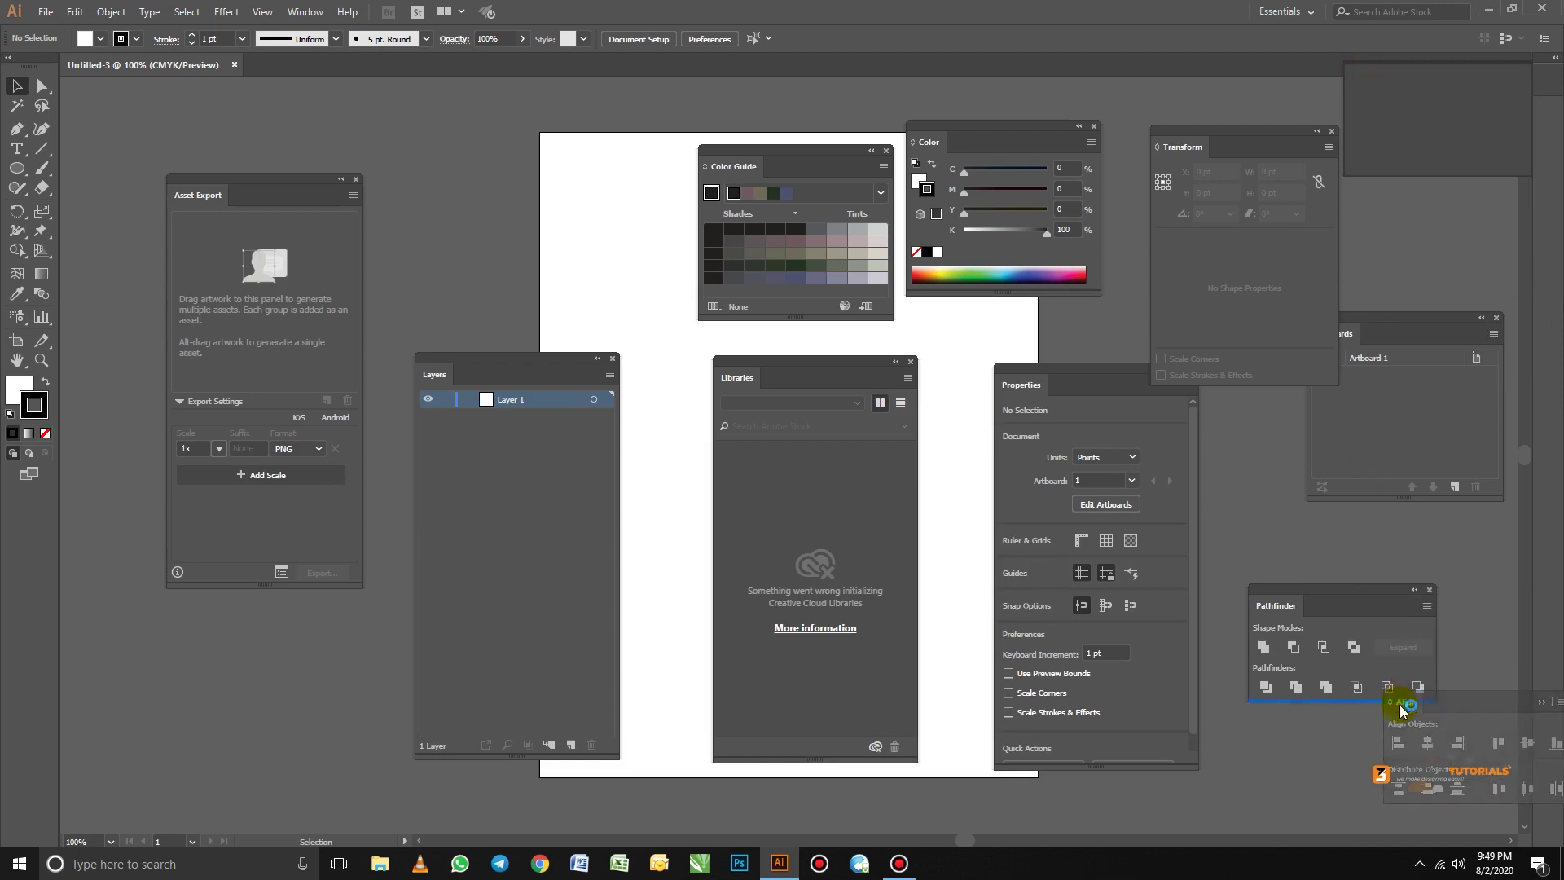
{"action": "left_click_drag", "start_coordinate": [1396, 698], "coordinate": [1298, 725]}
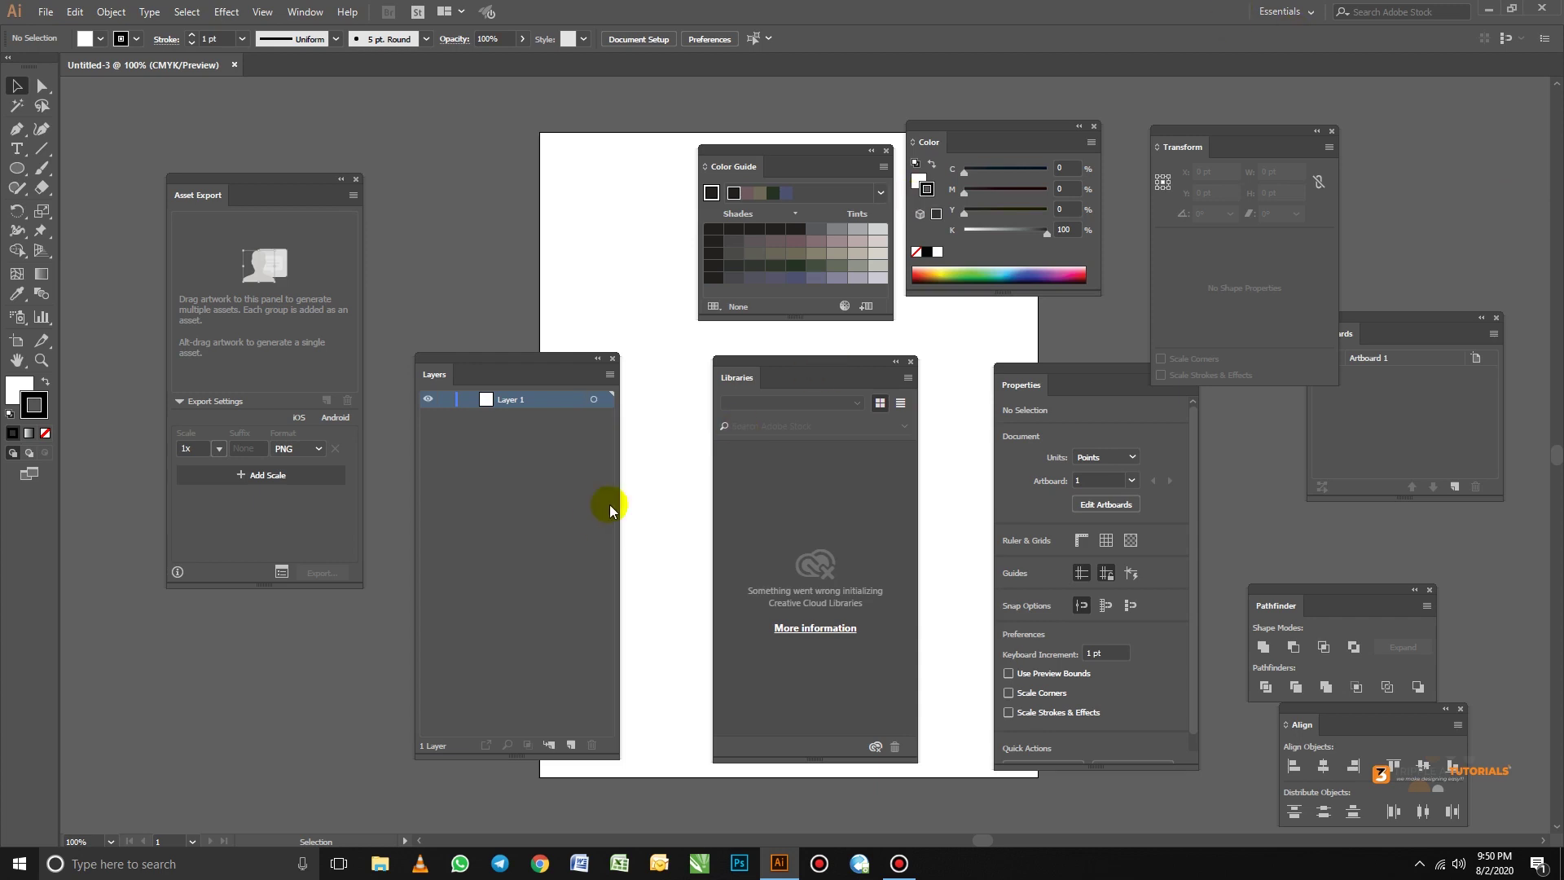
Shorten the floating Layers panel and reposition it between the Asset Export and Libraries panels
{"action": "left_click_drag", "start_coordinate": [511, 359], "coordinate": [502, 304]}
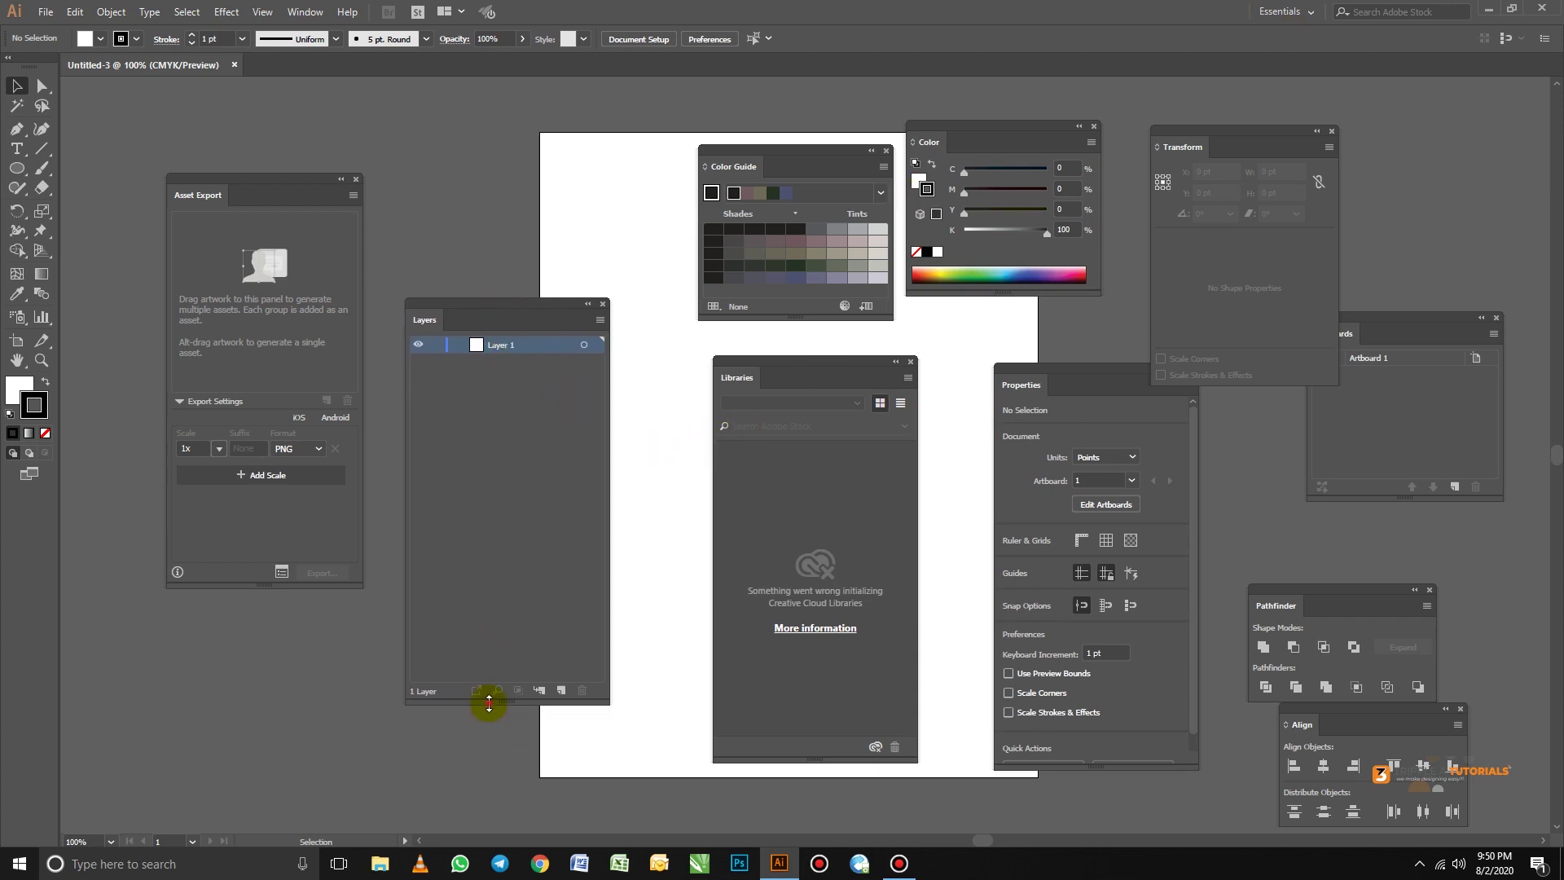
{"action": "left_click_drag", "start_coordinate": [488, 703], "coordinate": [498, 424]}
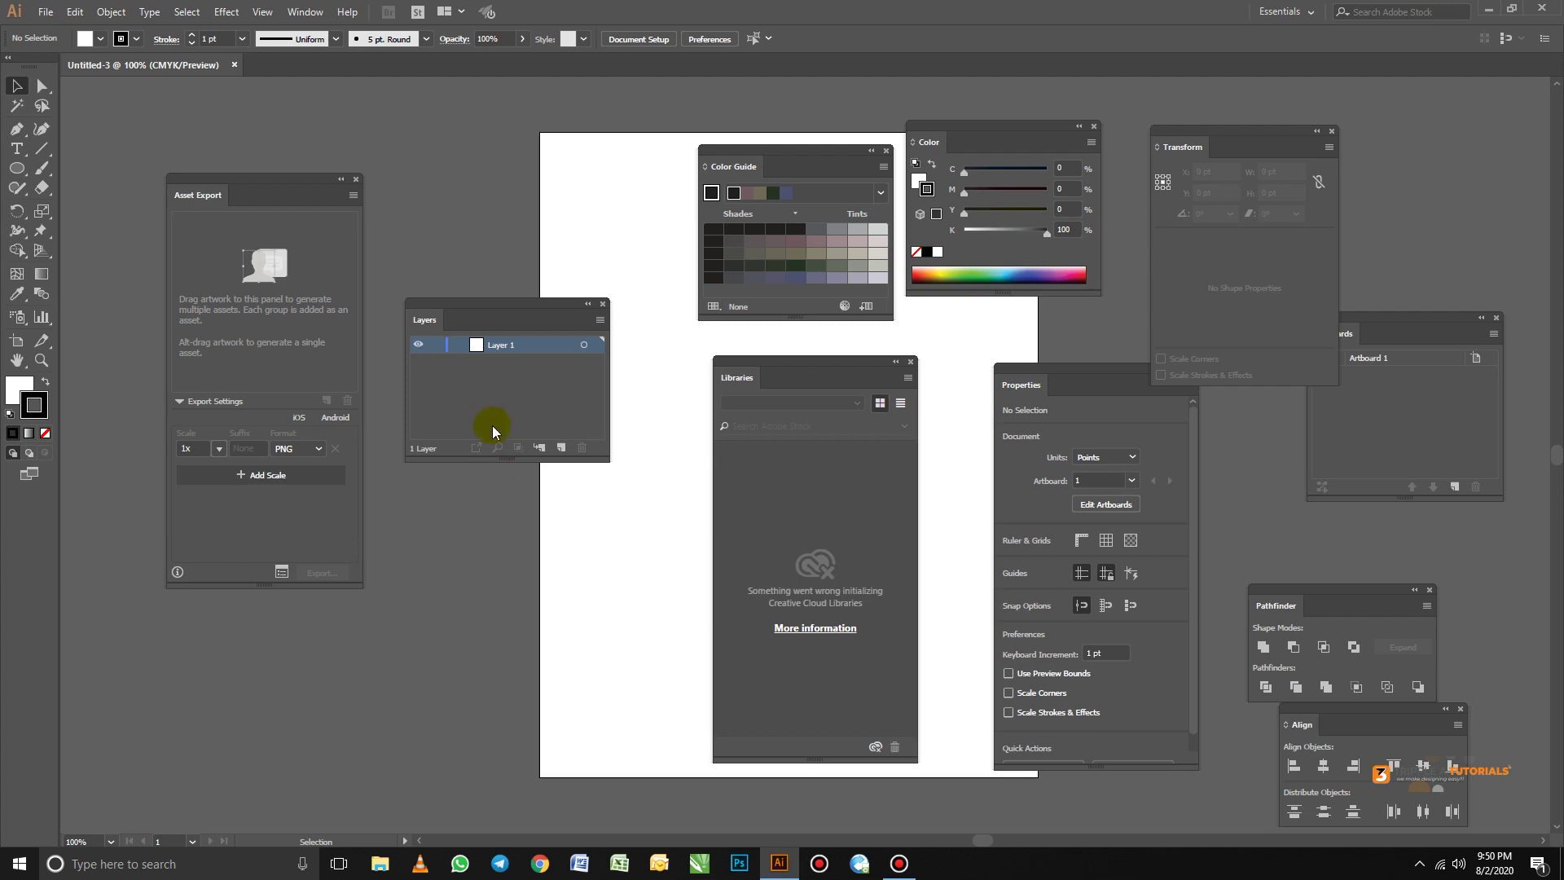
{"action": "left_click_drag", "start_coordinate": [481, 307], "coordinate": [489, 348]}
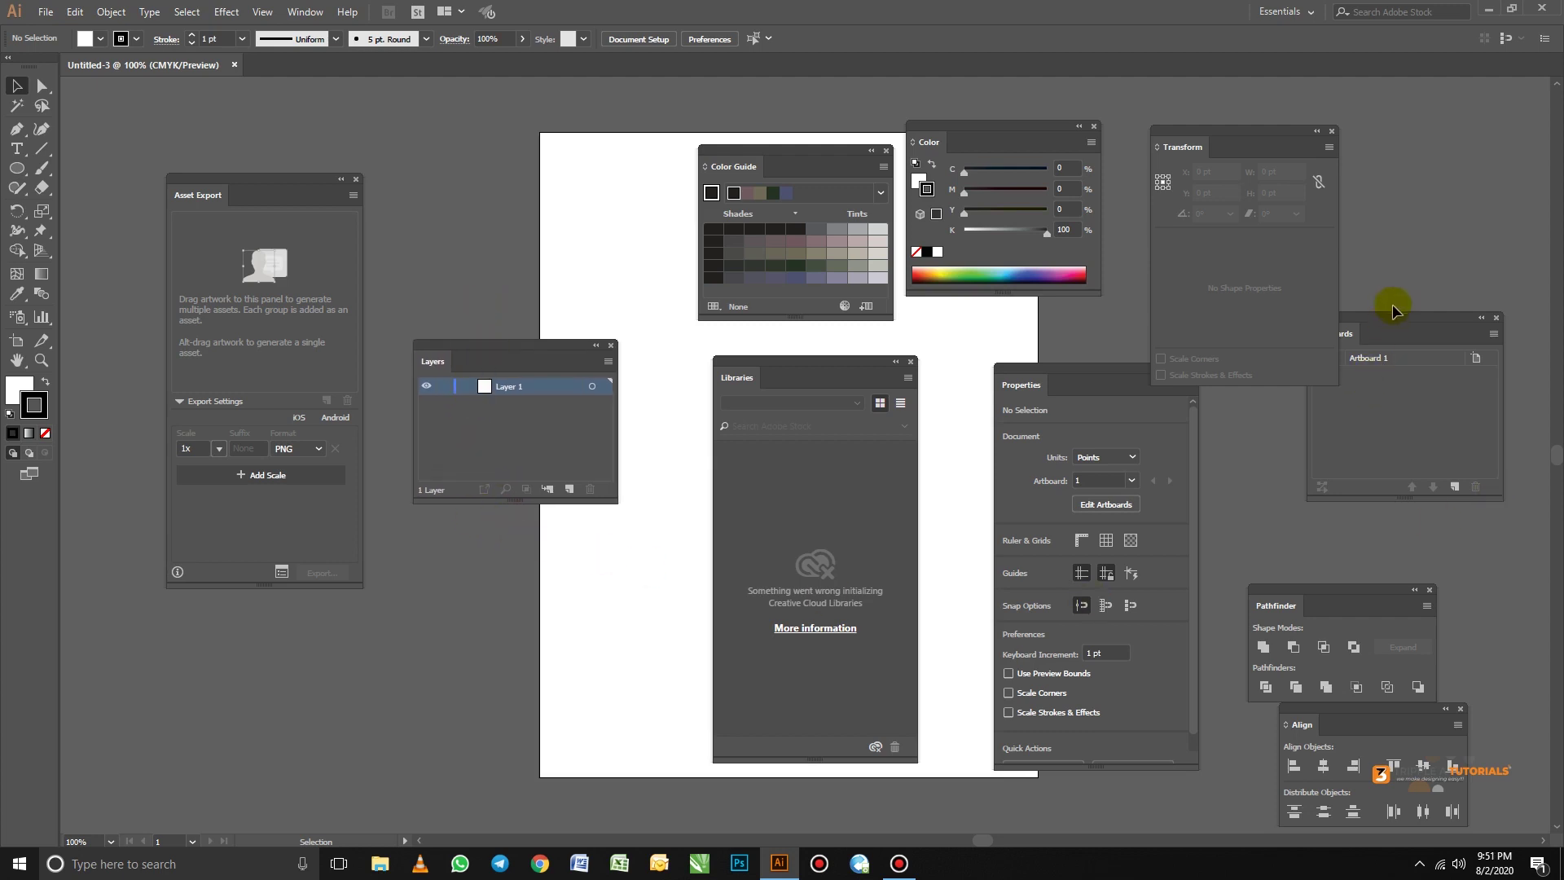
Group the Artboards panel with the Layers panel, and switch between the two, leaving Artboards in front
{"action": "left_click_drag", "start_coordinate": [1391, 320], "coordinate": [492, 360]}
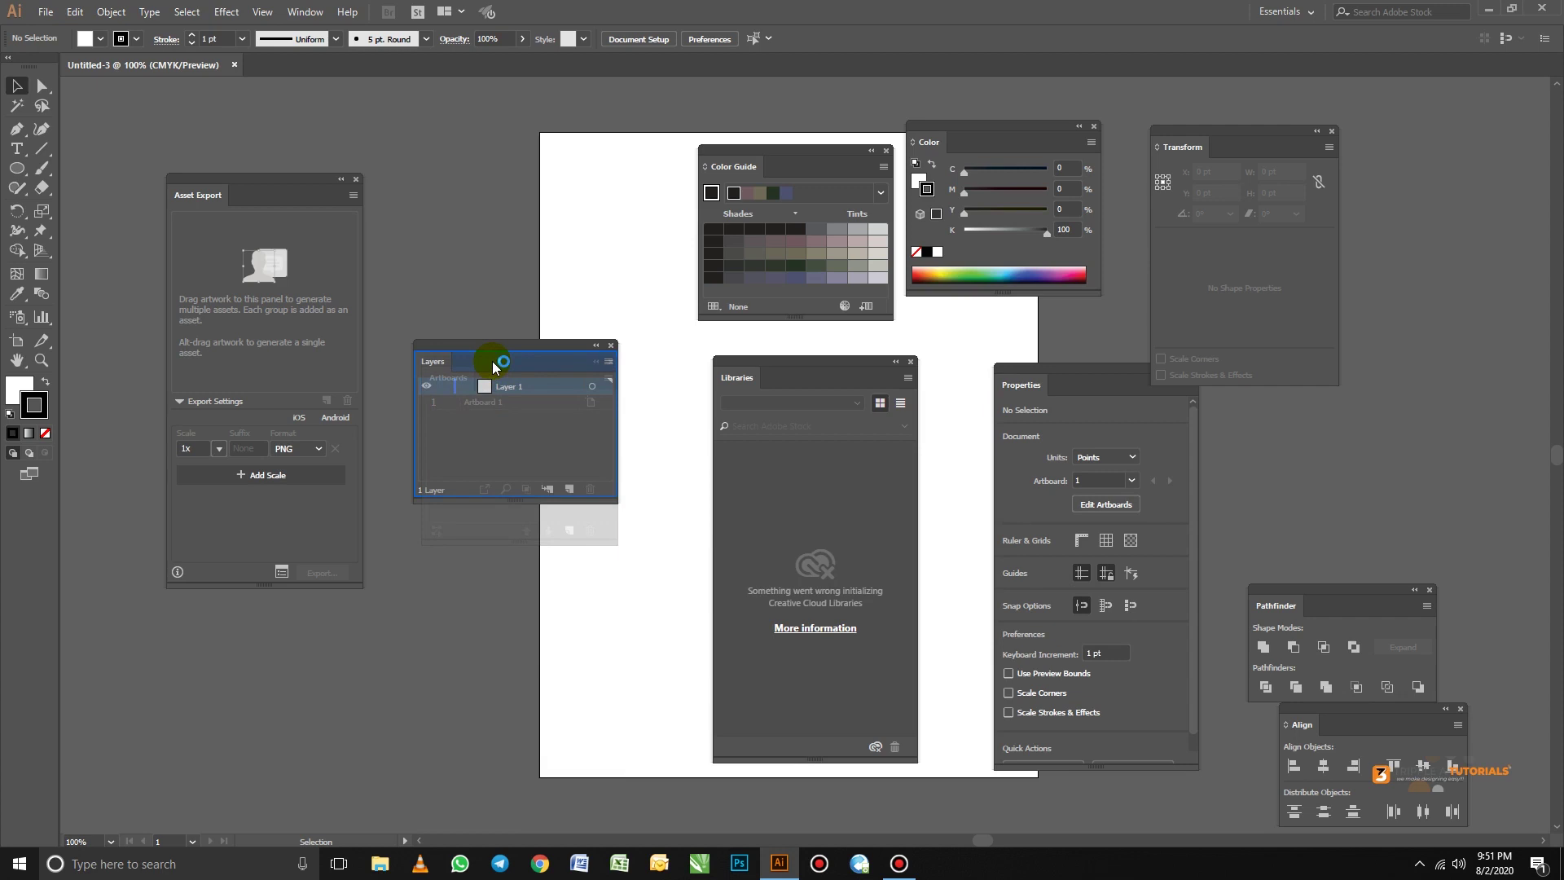
{"action": "left_click_drag", "start_coordinate": [493, 368], "coordinate": [493, 368]}
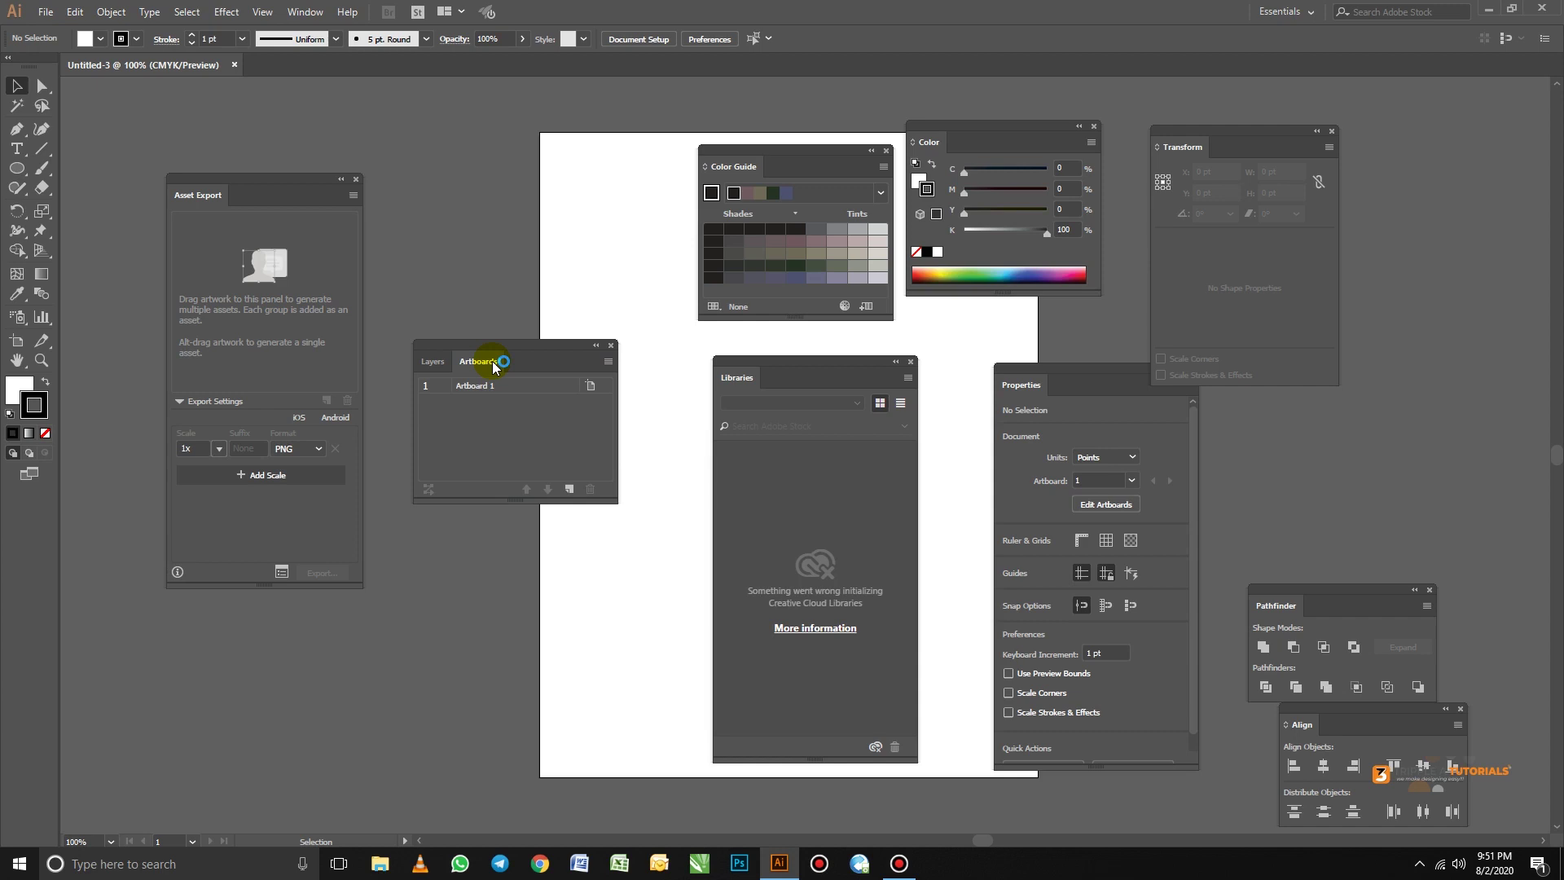
{"action": "left_click", "coordinate": [434, 365]}
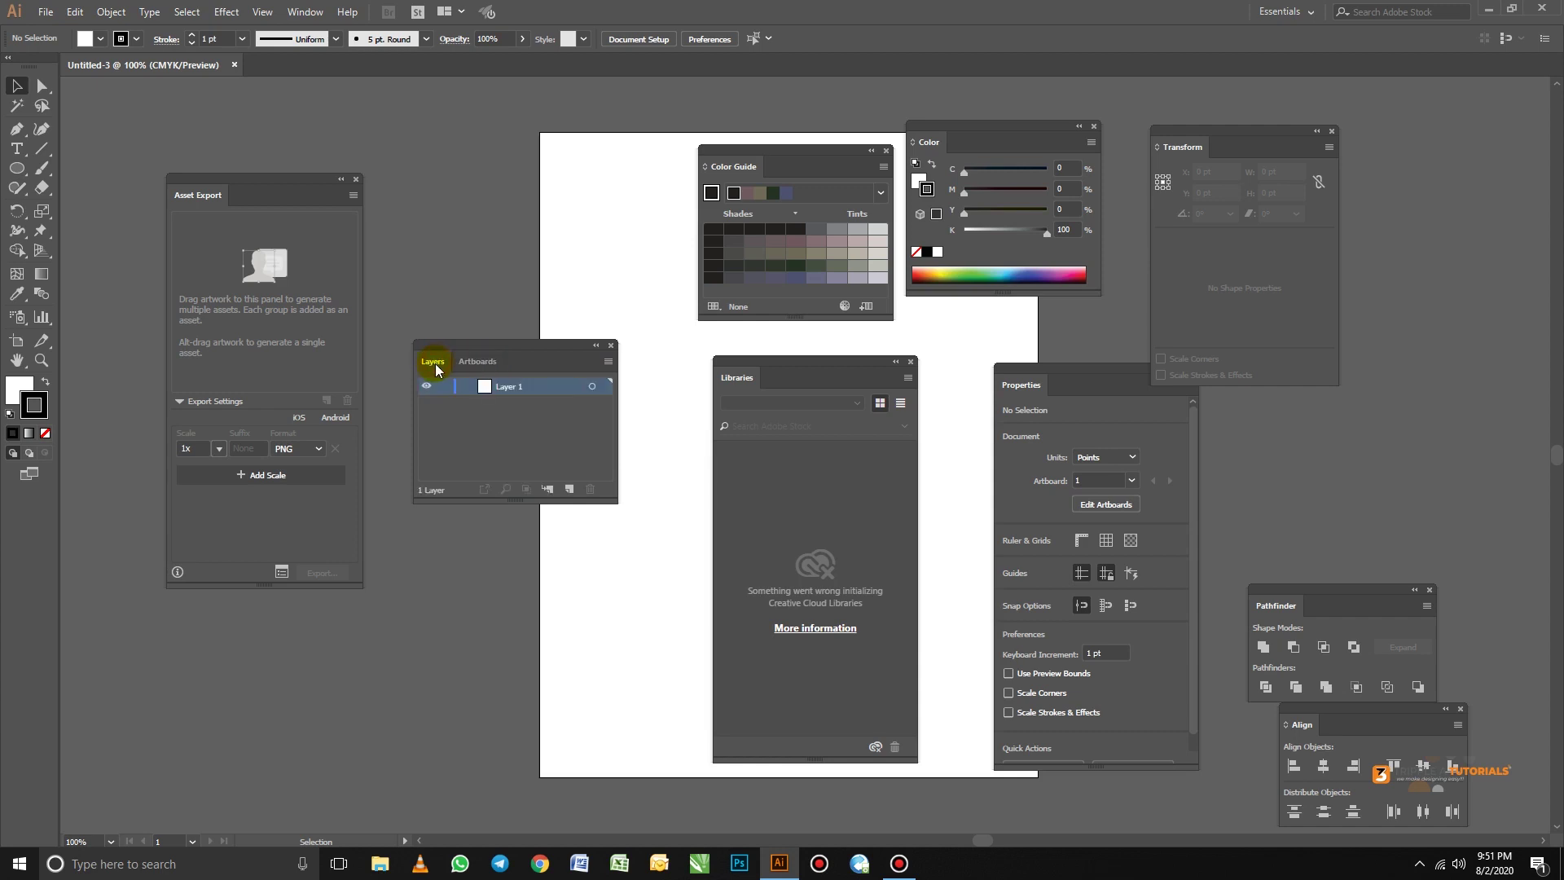
{"action": "left_click", "coordinate": [482, 362]}
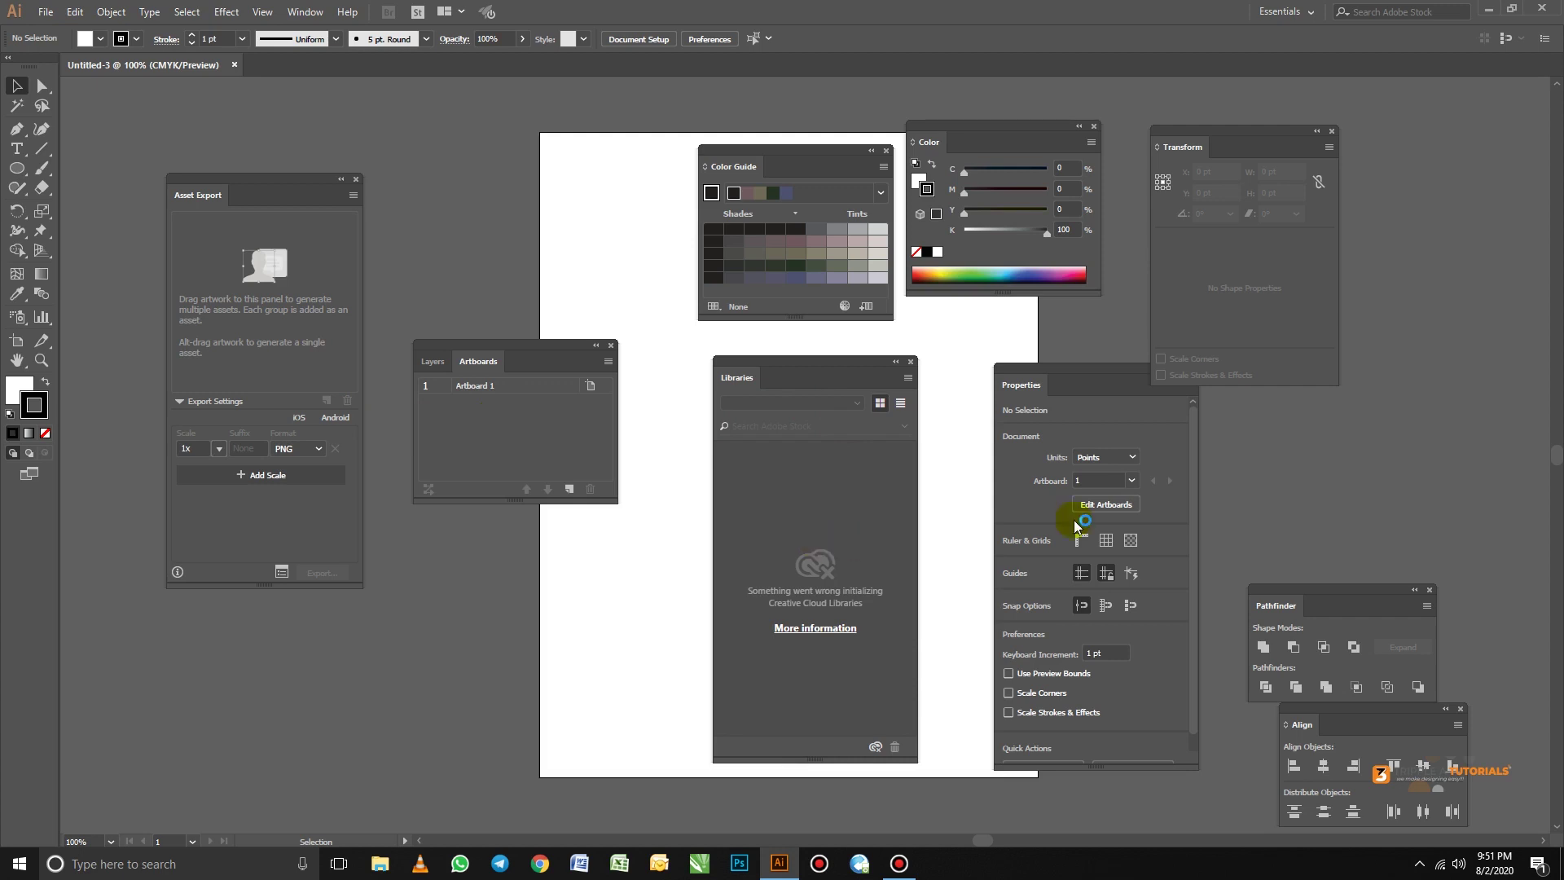
Move the floating Pathfinder and Align panels higher, leaving a gap between them
{"action": "left_click_drag", "start_coordinate": [1361, 592], "coordinate": [1369, 505]}
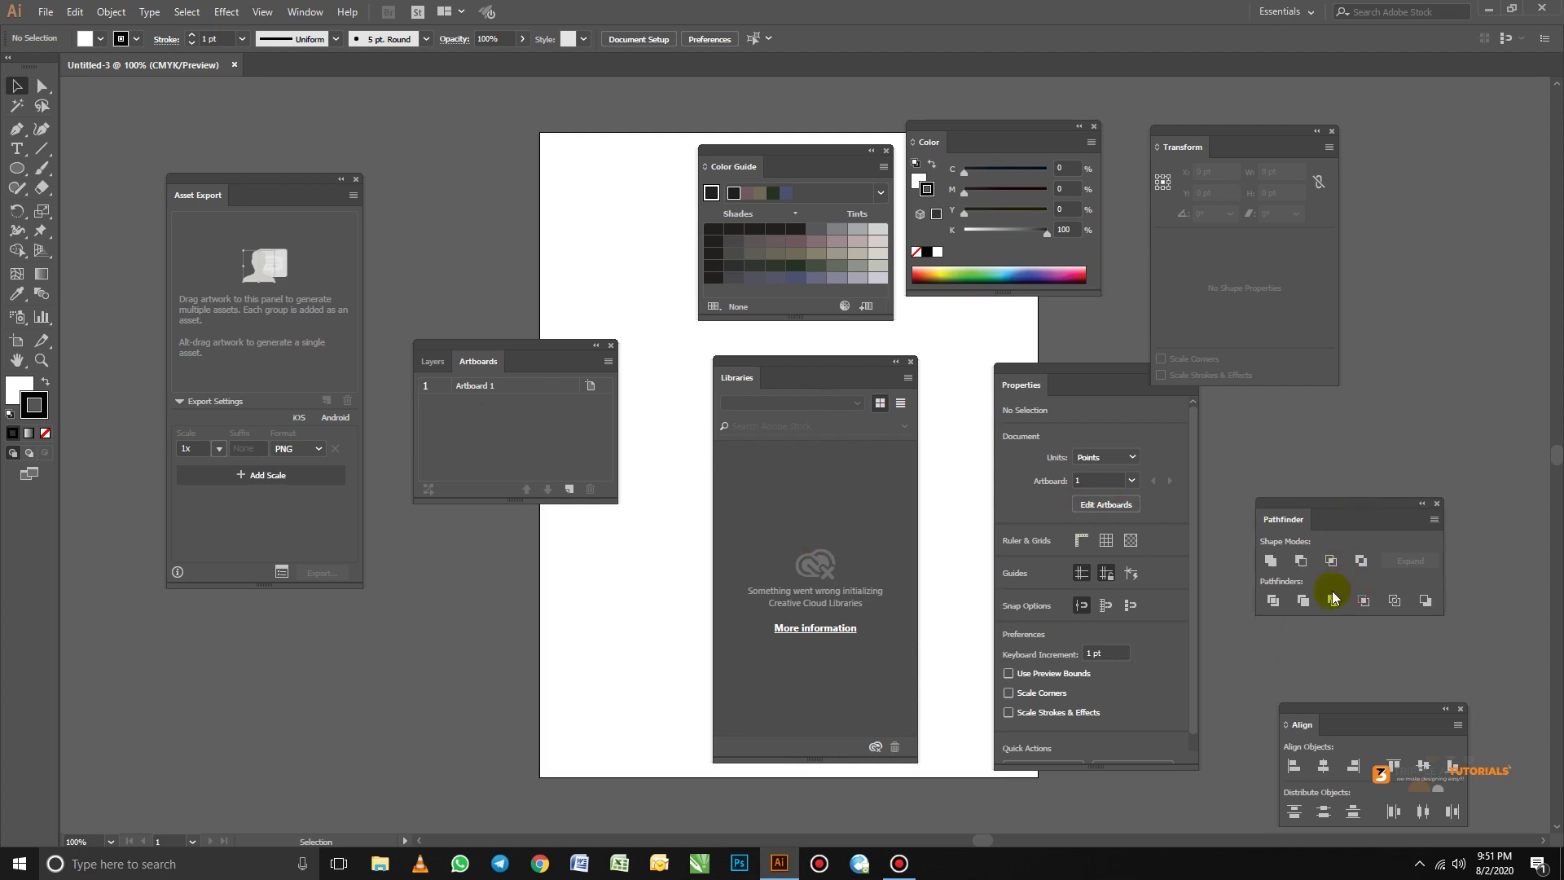
{"action": "left_click_drag", "start_coordinate": [1346, 723], "coordinate": [1337, 684]}
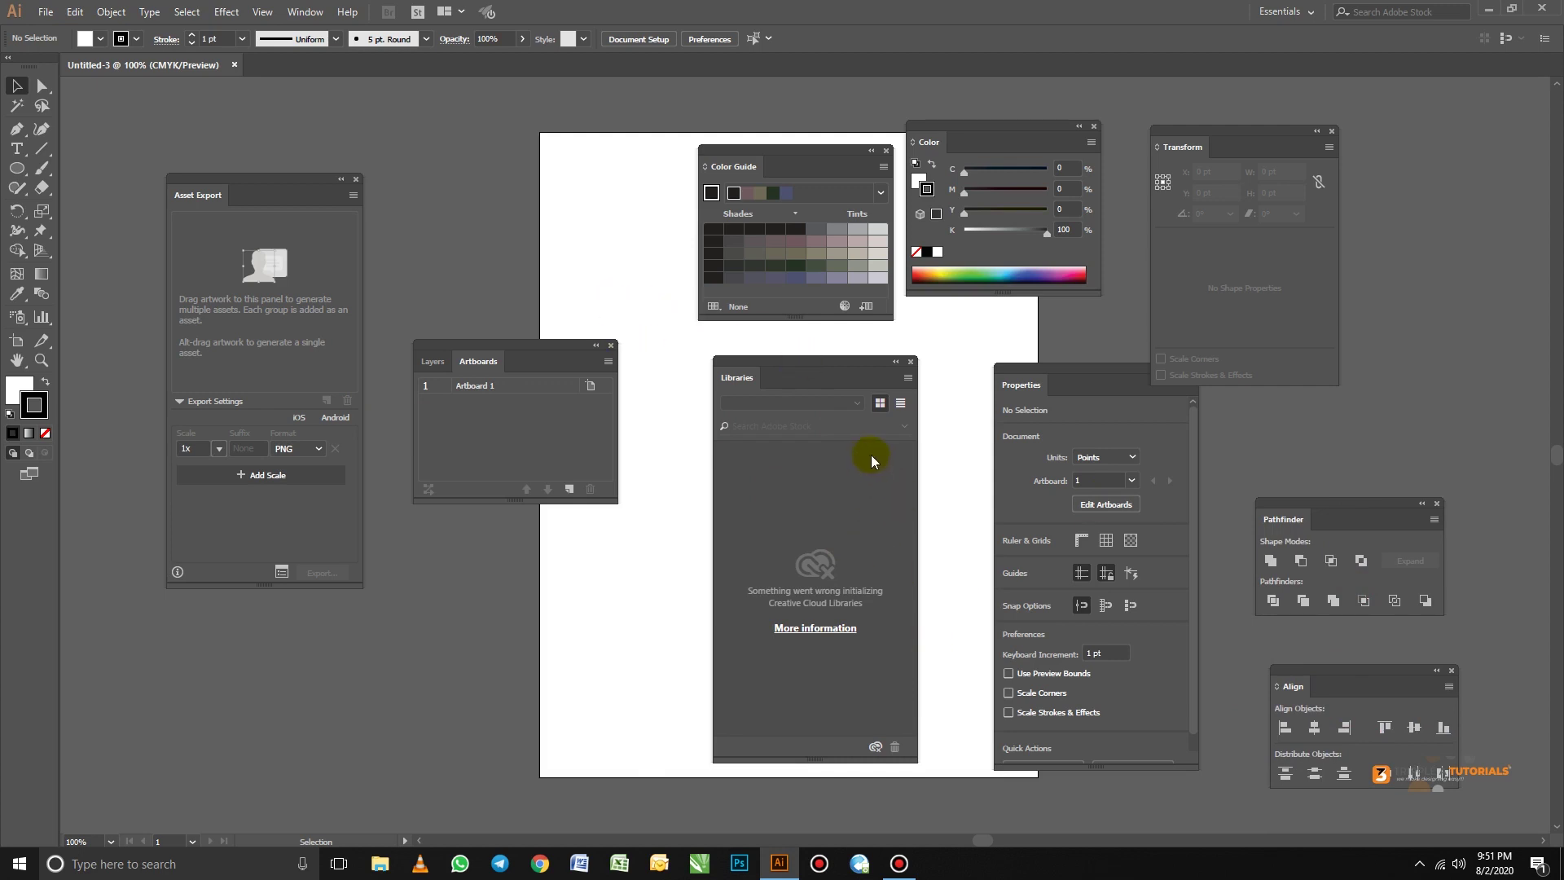
Open the Links panel, separate it from Actions below Asset Export, and close the leftover Actions panel
{"action": "left_click", "coordinate": [306, 12]}
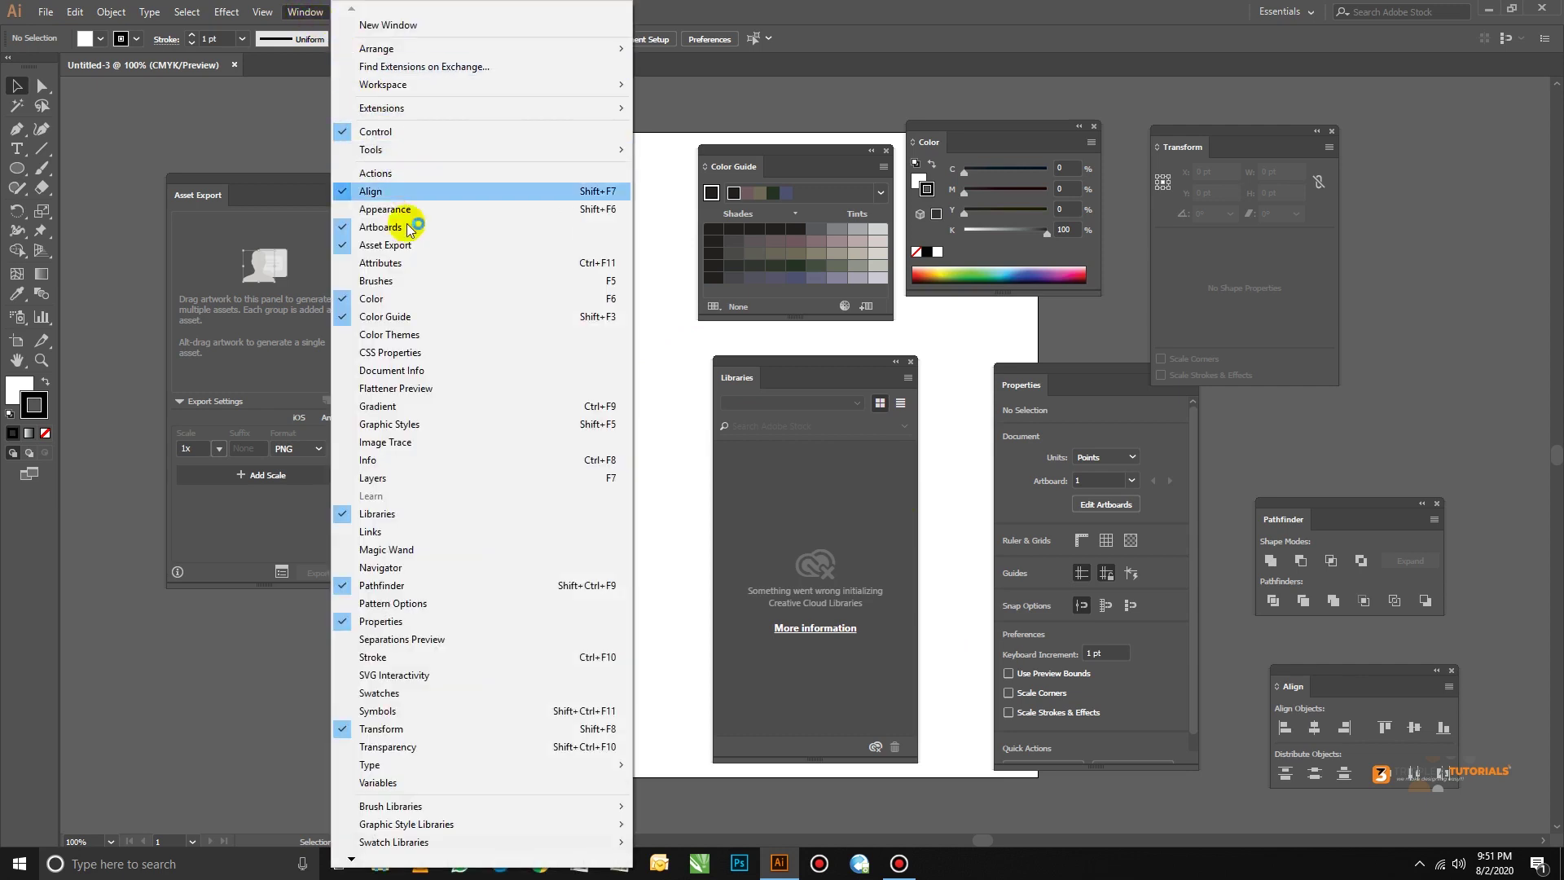
{"action": "left_click", "coordinate": [384, 533]}
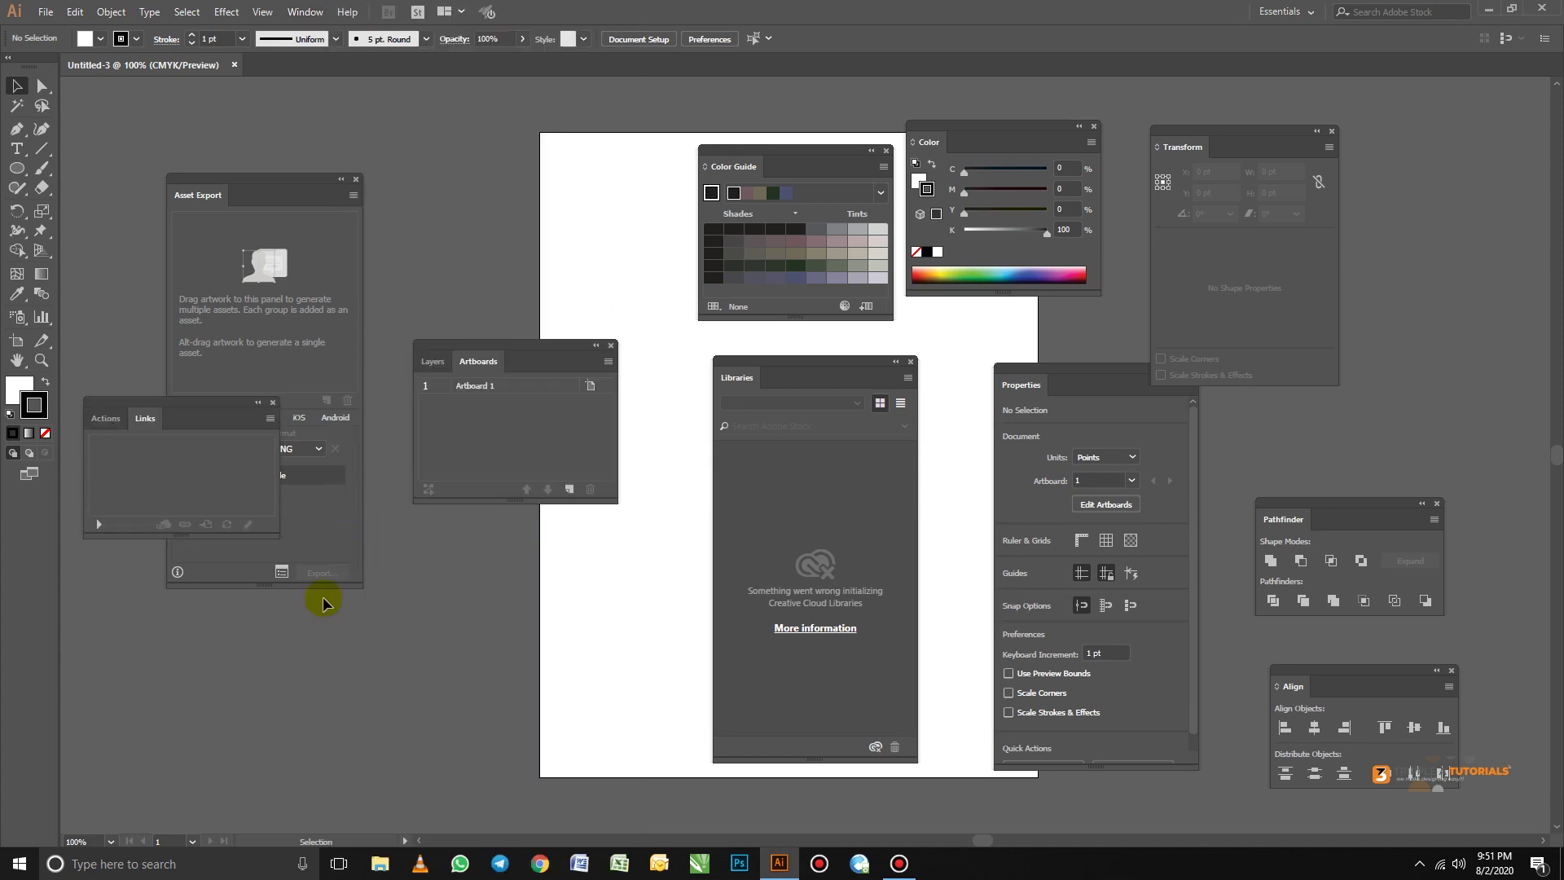
{"action": "left_click_drag", "start_coordinate": [167, 409], "coordinate": [103, 640]}
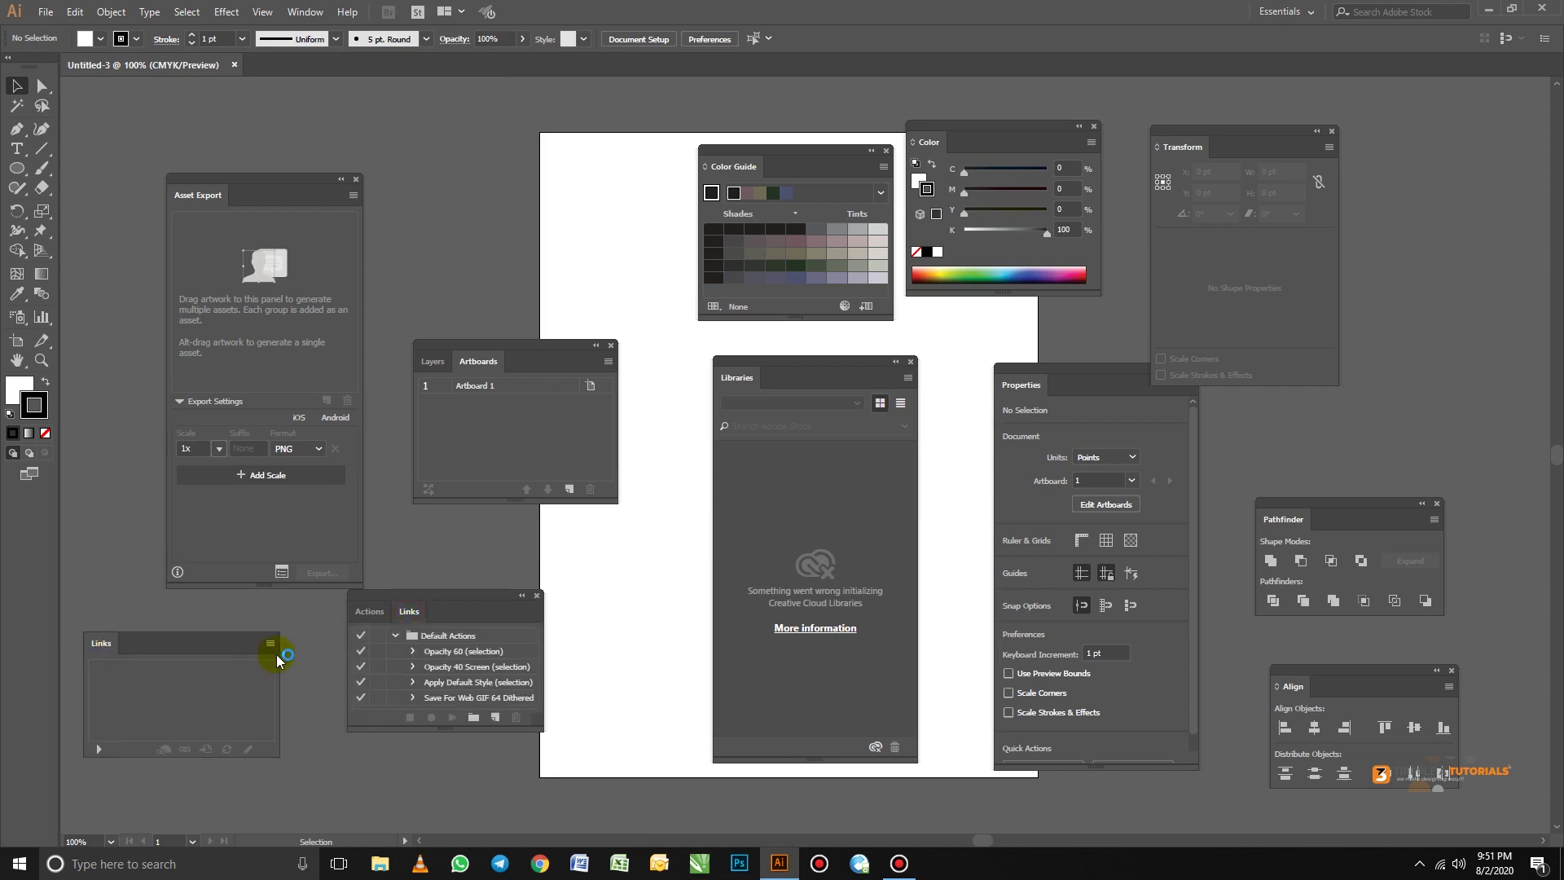
{"action": "left_click", "coordinate": [537, 597]}
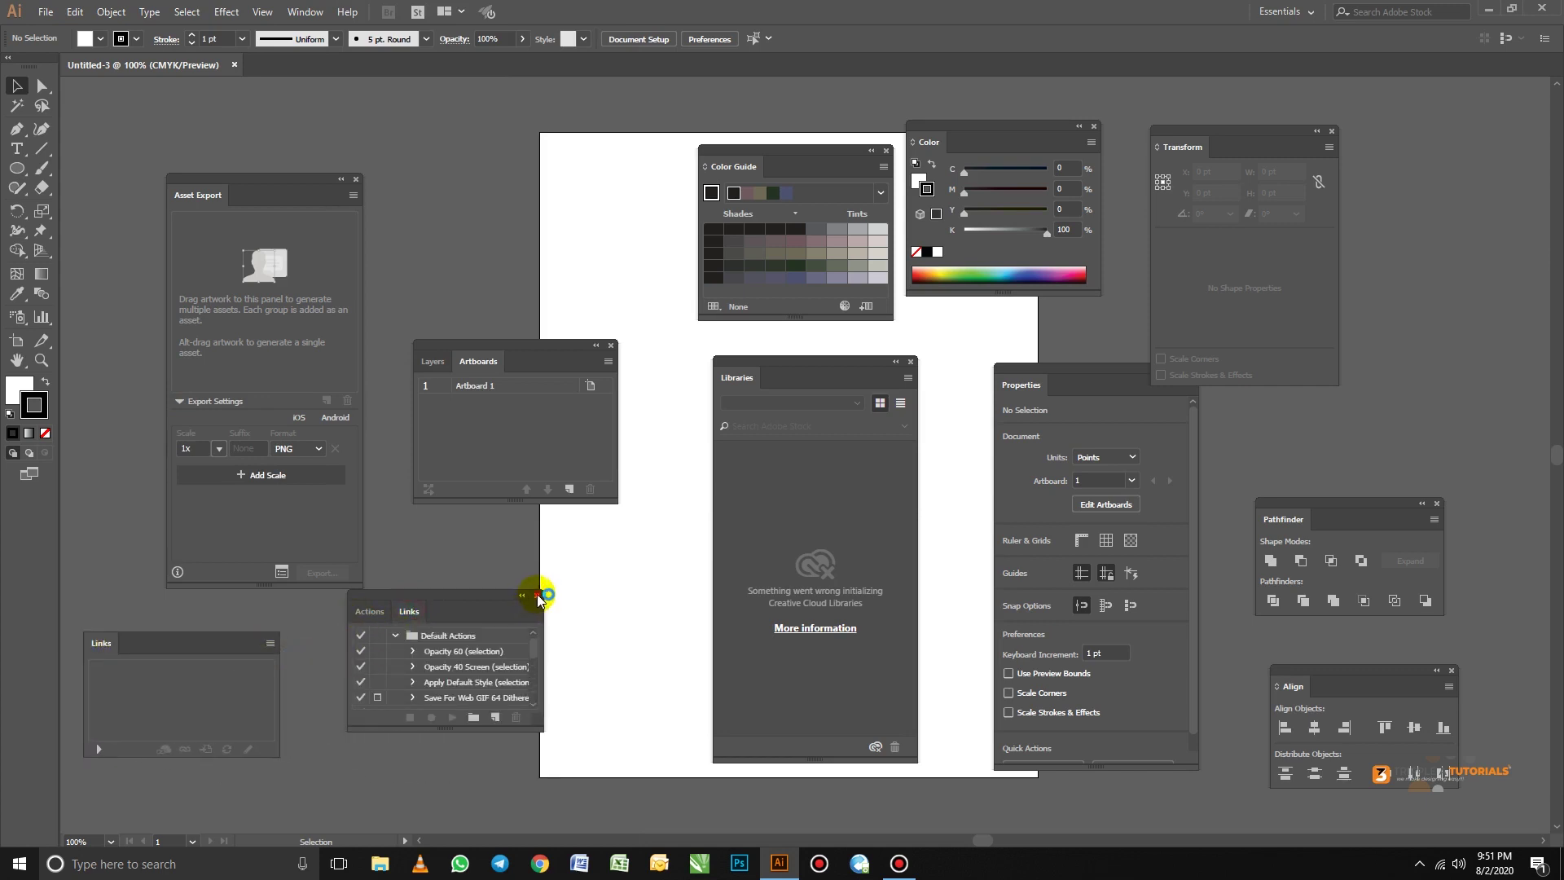
{"action": "left_click", "coordinate": [536, 595]}
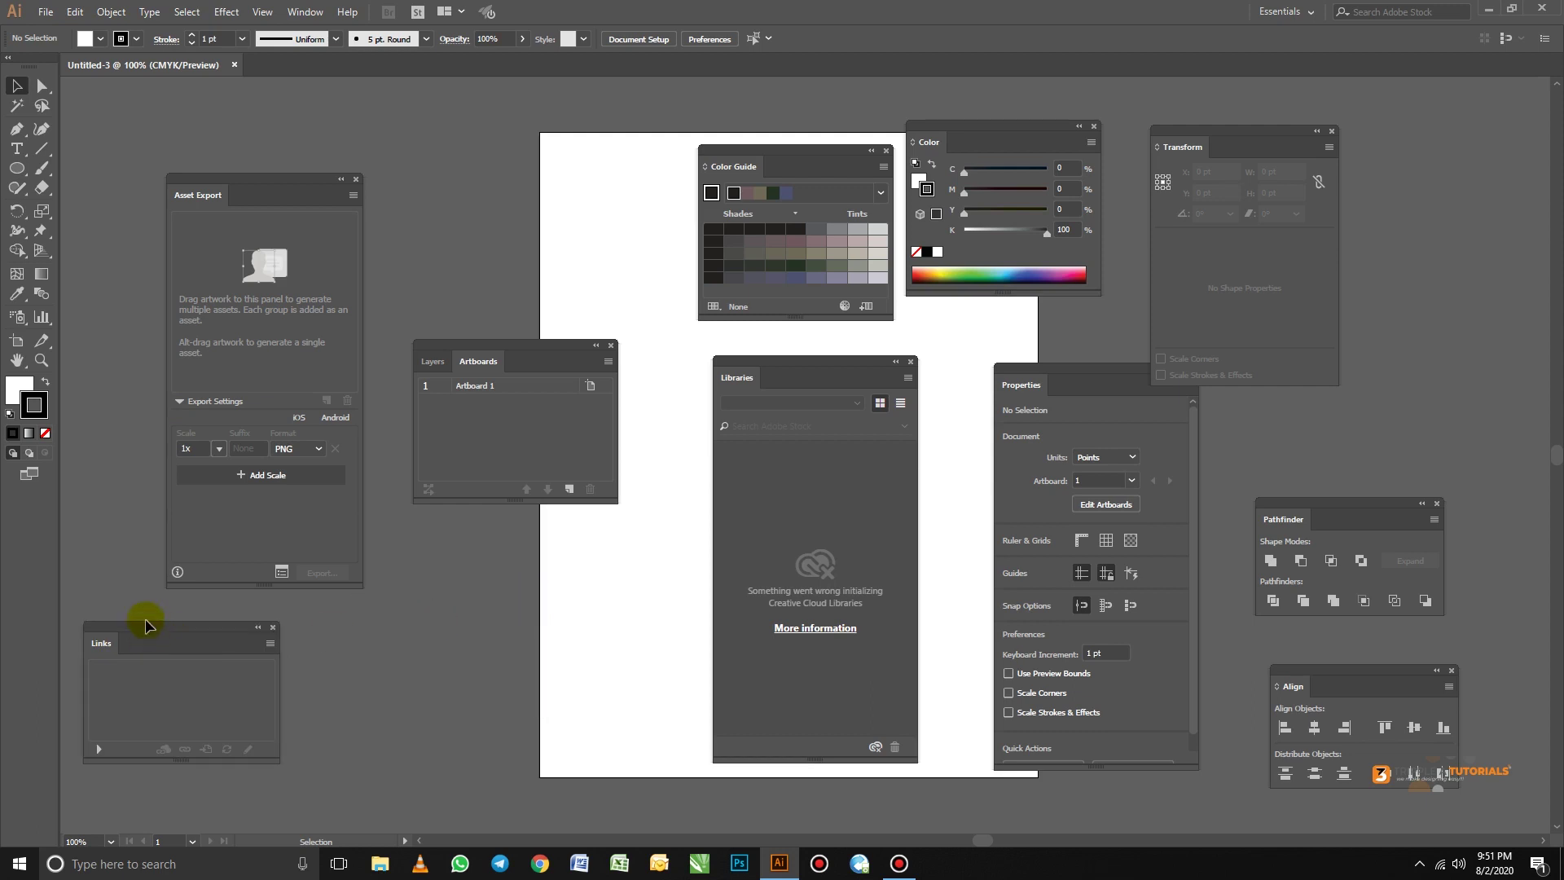
Group the Links panel with Layers and Artboards, and switch through the three, leaving Links in front
{"action": "left_click_drag", "start_coordinate": [139, 625], "coordinate": [550, 358]}
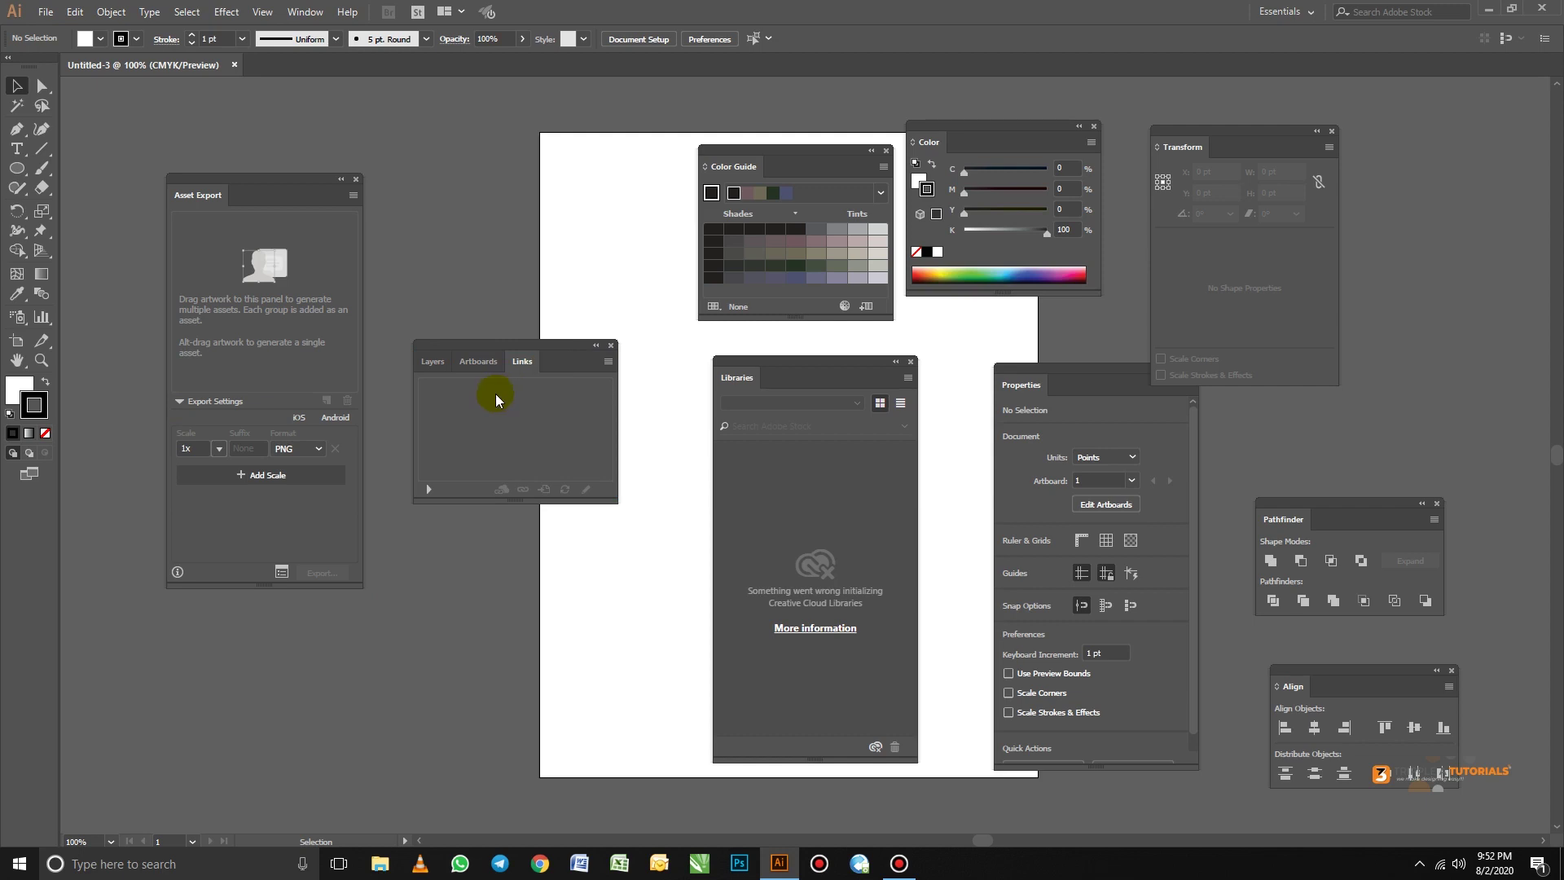
{"action": "left_click", "coordinate": [444, 369]}
{"action": "left_click", "coordinate": [480, 361]}
{"action": "left_click", "coordinate": [522, 361]}
{"action": "left_click", "coordinate": [438, 364]}
{"action": "left_click", "coordinate": [479, 361]}
{"action": "left_click", "coordinate": [521, 361]}
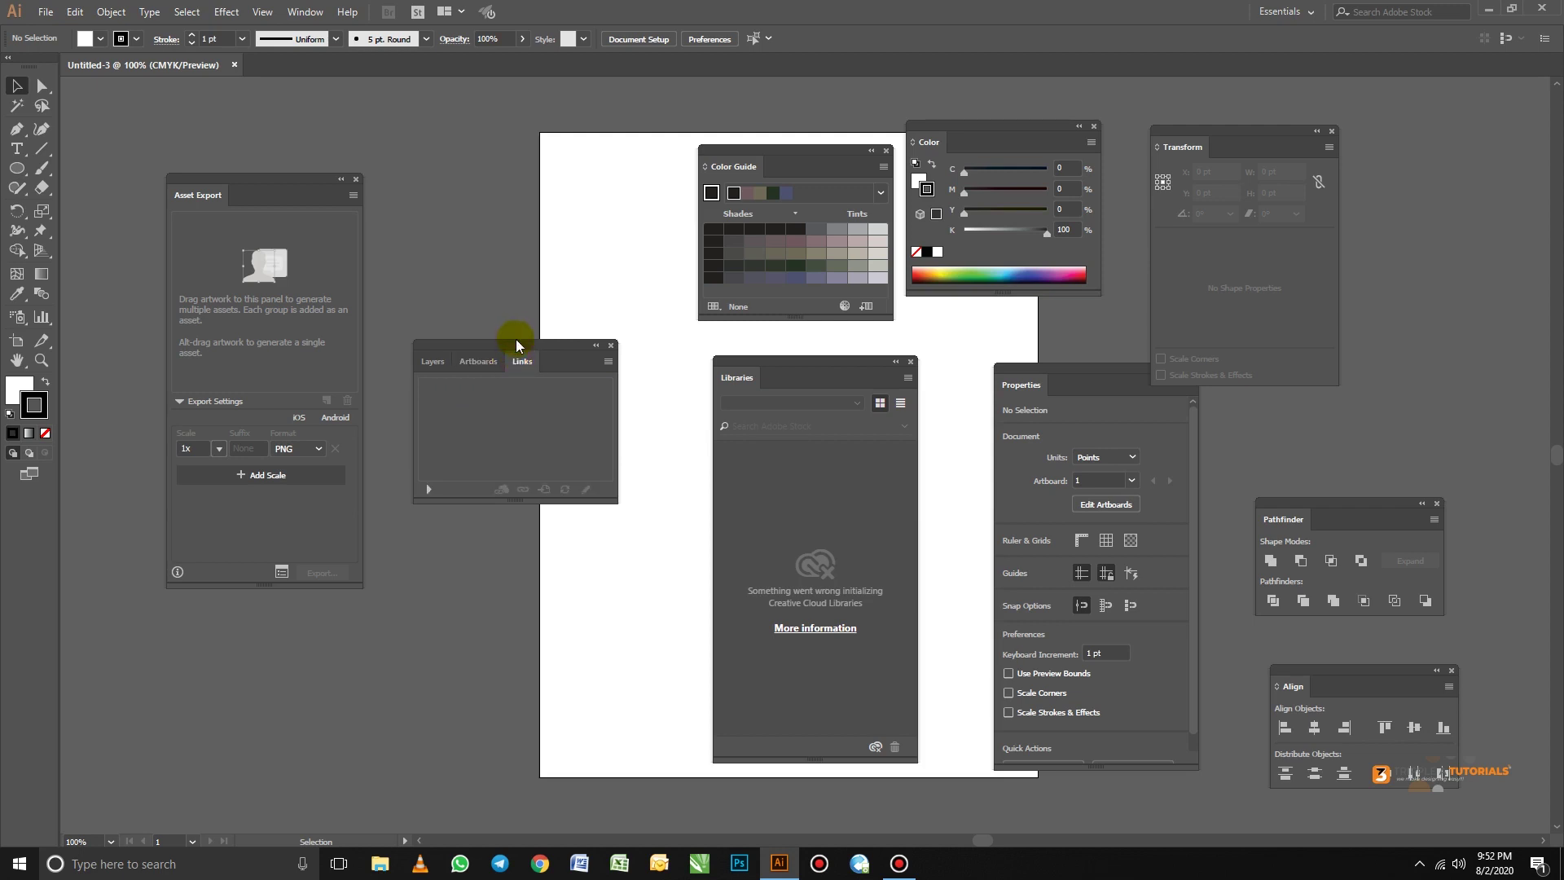
Move the Layers, Artboards and Links group up to the canvas's upper edge, and raise Color Guide level with the Color panel
{"action": "left_click_drag", "start_coordinate": [515, 342], "coordinate": [495, 115]}
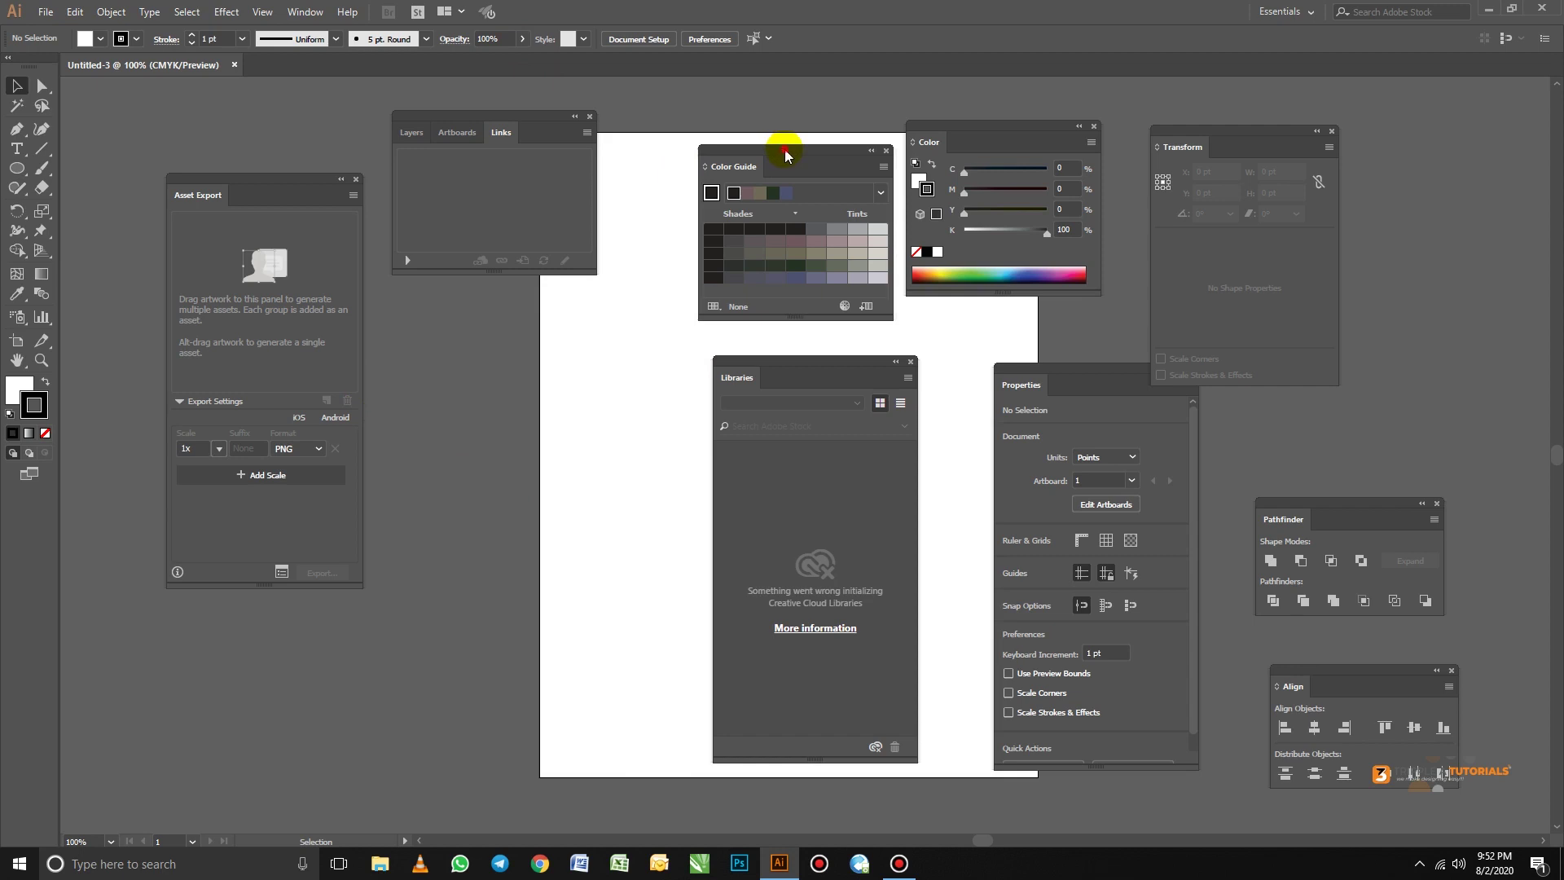
{"action": "left_click_drag", "start_coordinate": [785, 154], "coordinate": [773, 124]}
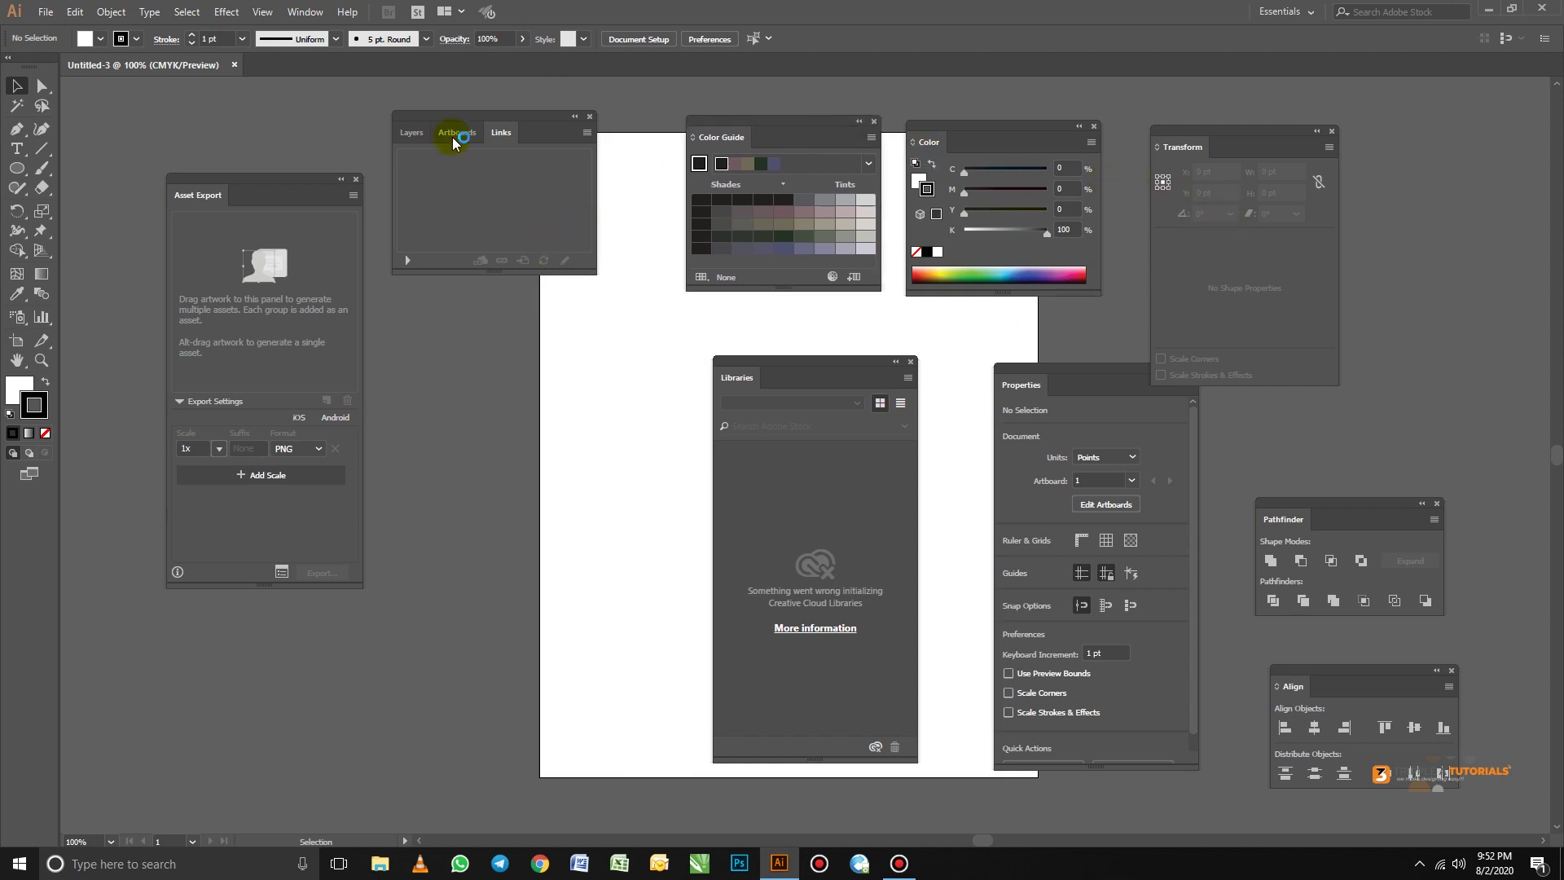
Open the Swatches panel group, place it below the Links group, and view Brushes before returning to Swatches
{"action": "left_click", "coordinate": [305, 12]}
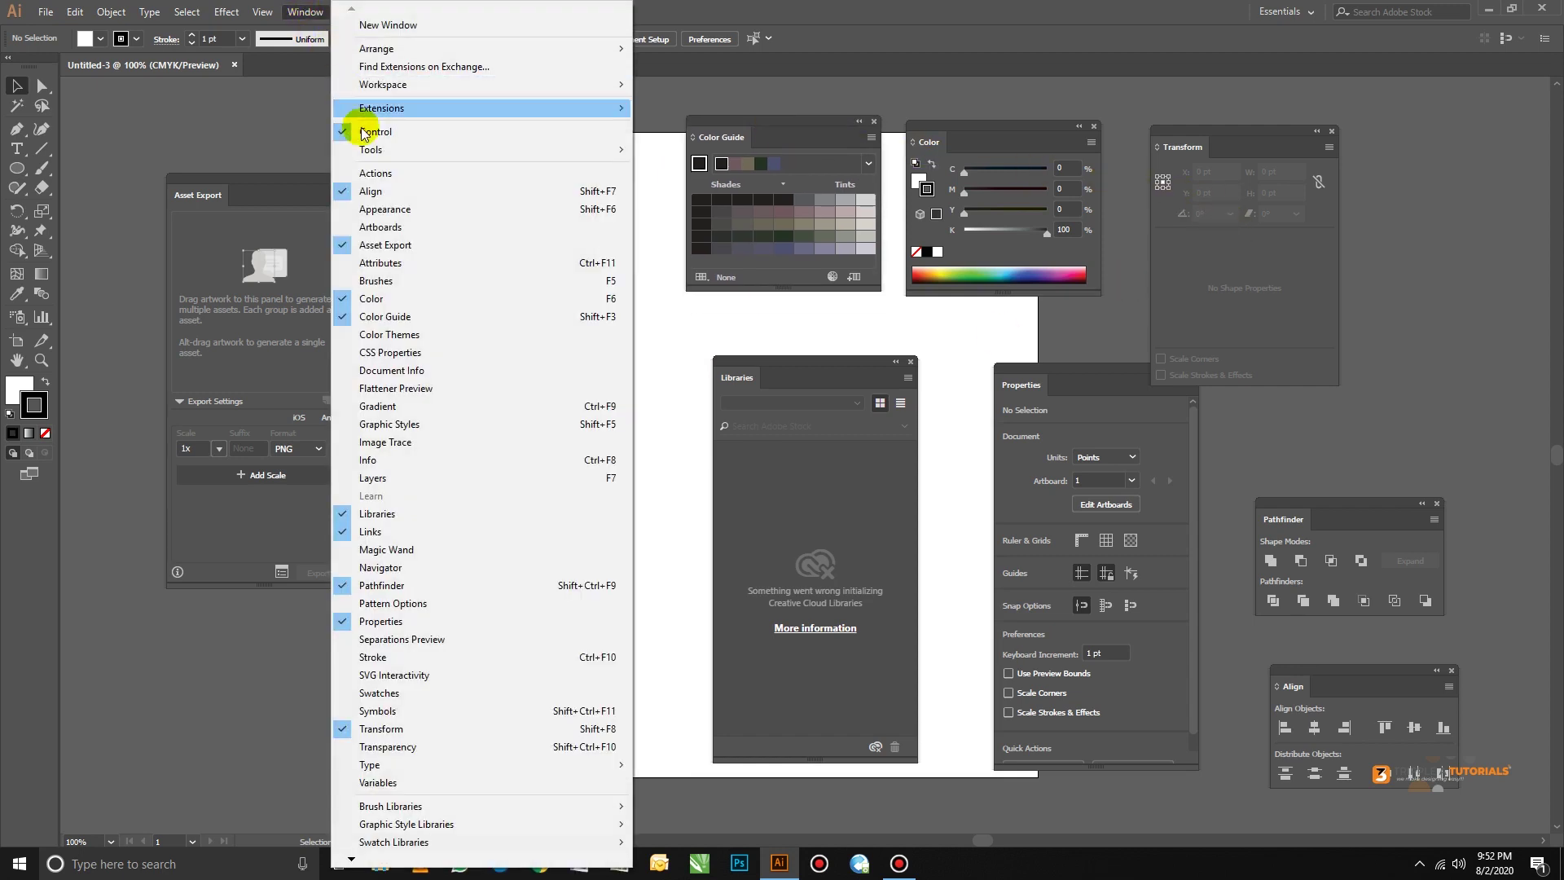
{"action": "left_click", "coordinate": [379, 693]}
{"action": "left_click_drag", "start_coordinate": [790, 165], "coordinate": [507, 376]}
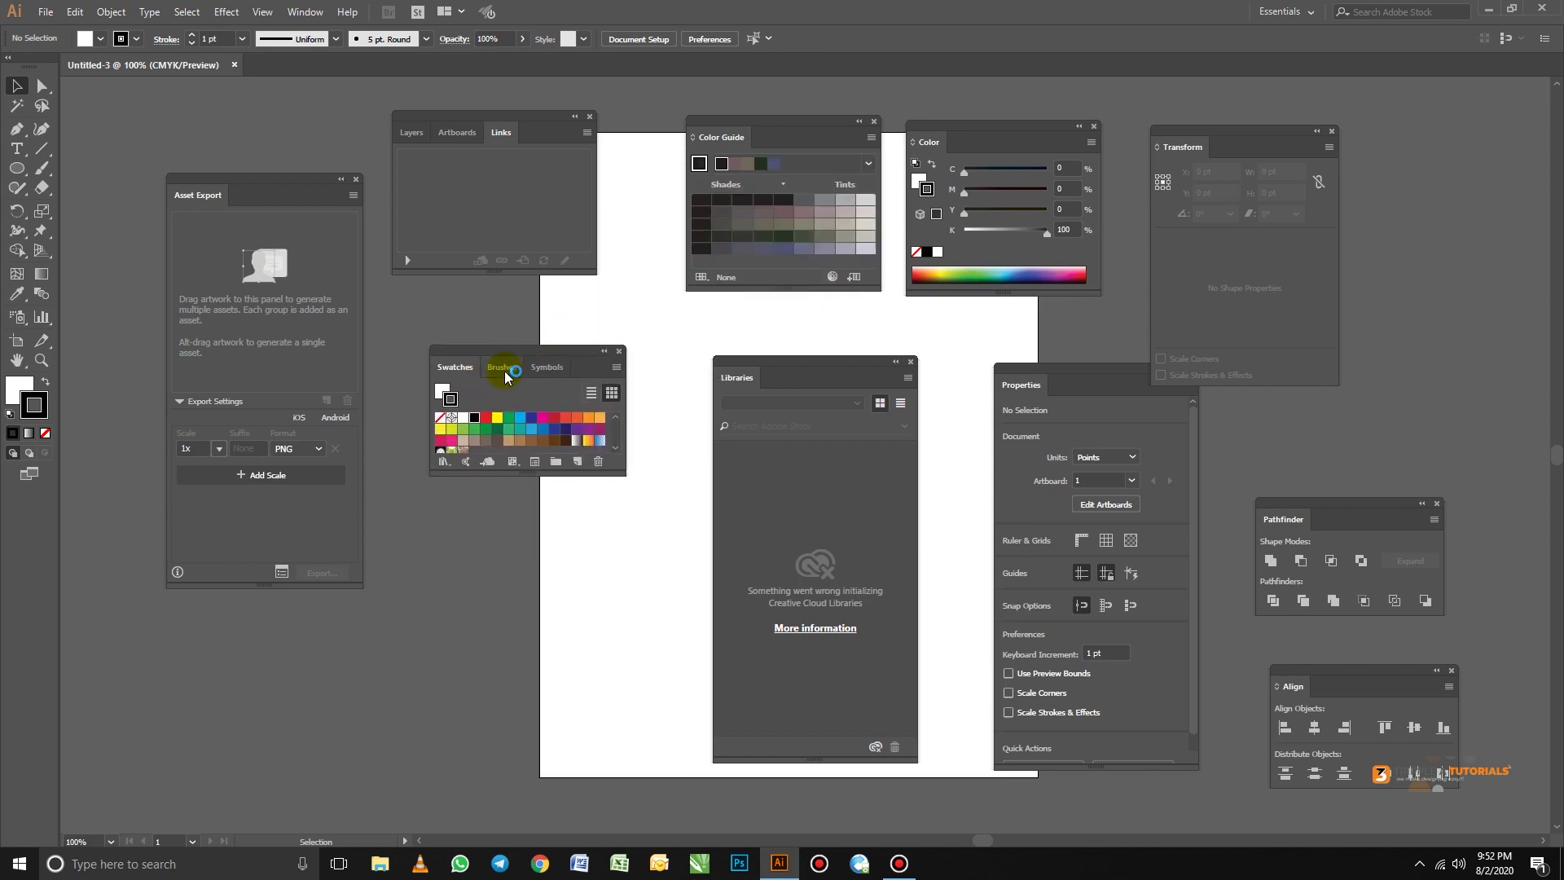
{"action": "left_click", "coordinate": [503, 367]}
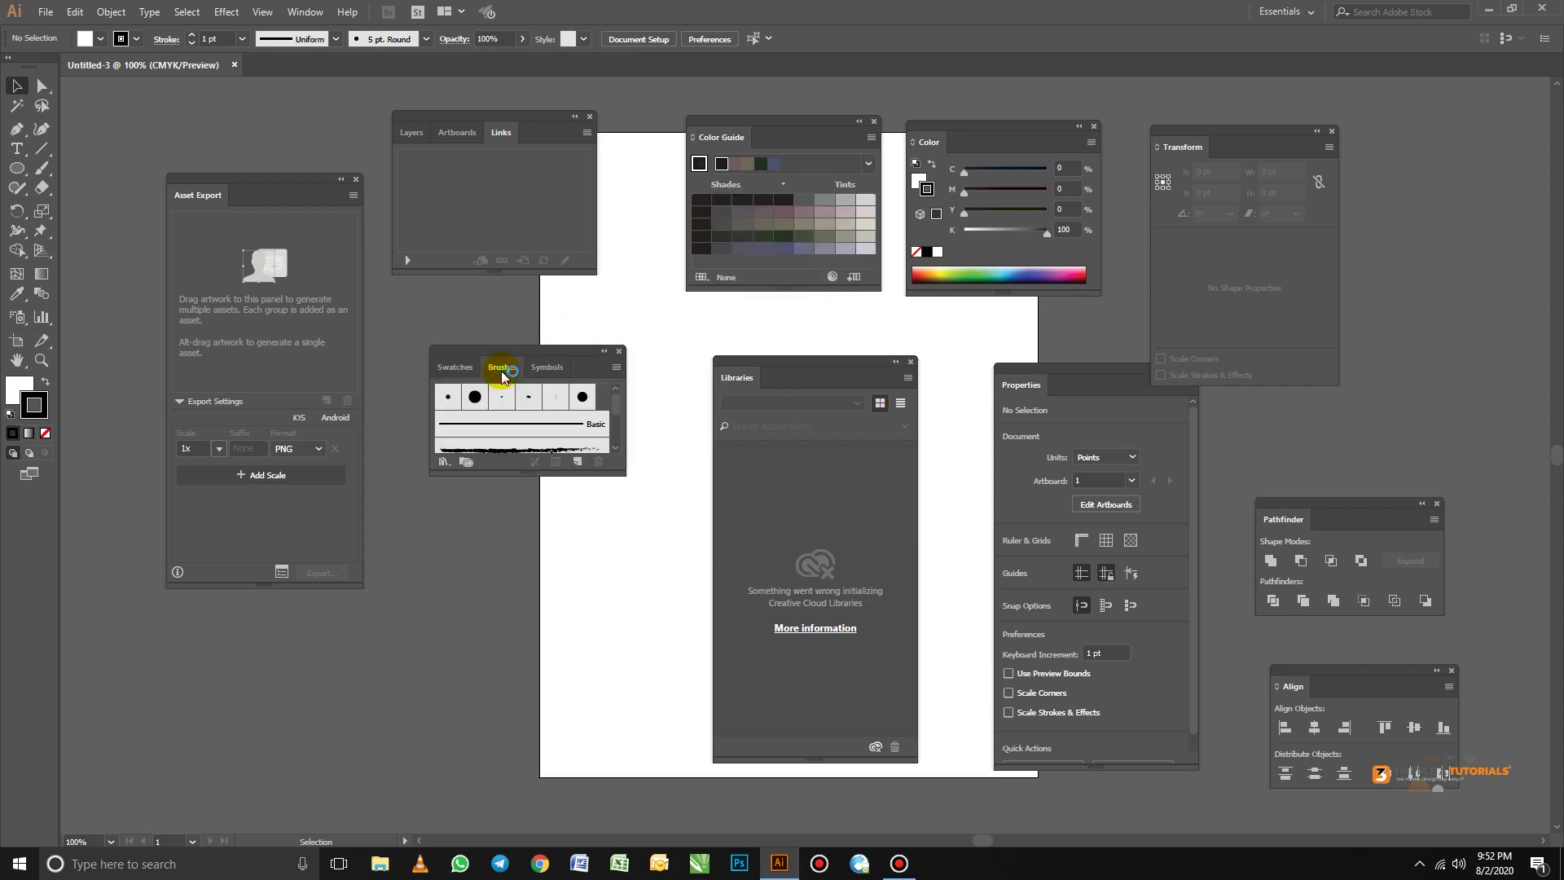
{"action": "left_click", "coordinate": [458, 371]}
Separate Swatches from Brushes and Symbols, placing that pair below Asset Export and Swatches between Asset Export and Libraries
{"action": "mouse_move", "coordinate": [456, 369]}
{"action": "left_mouse_down"}
{"action": "mouse_move", "coordinate": [453, 601]}
{"action": "mouse_move", "coordinate": [485, 559]}
{"action": "left_mouse_up"}
{"action": "mouse_move", "coordinate": [510, 347]}
{"action": "left_mouse_down"}
{"action": "mouse_move", "coordinate": [247, 622]}
{"action": "mouse_move", "coordinate": [237, 609]}
{"action": "left_mouse_up"}
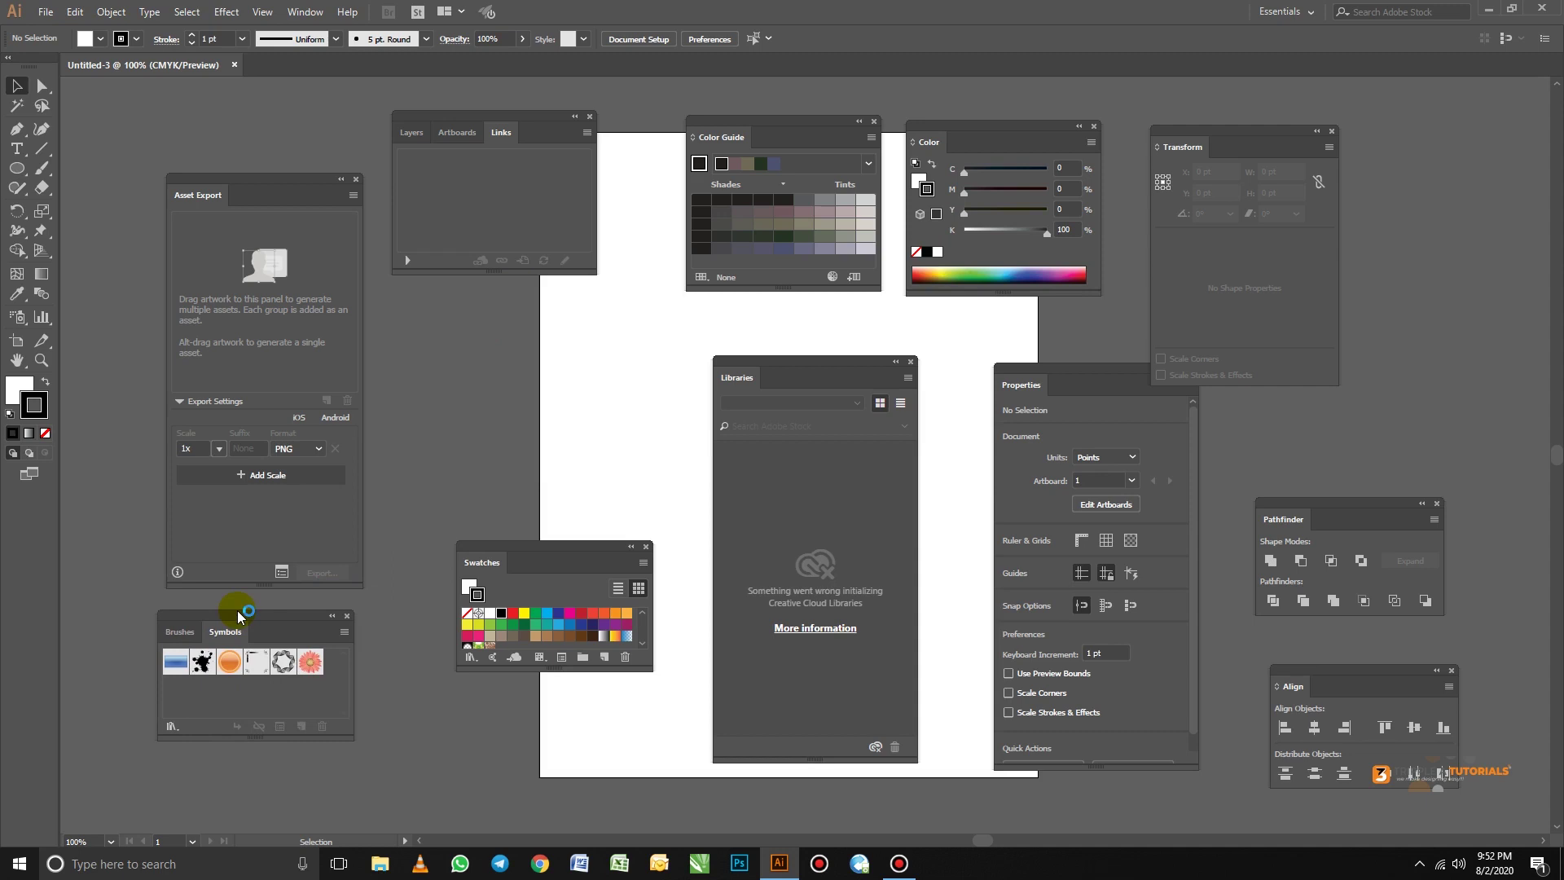
{"action": "left_click_drag", "start_coordinate": [545, 545], "coordinate": [530, 426]}
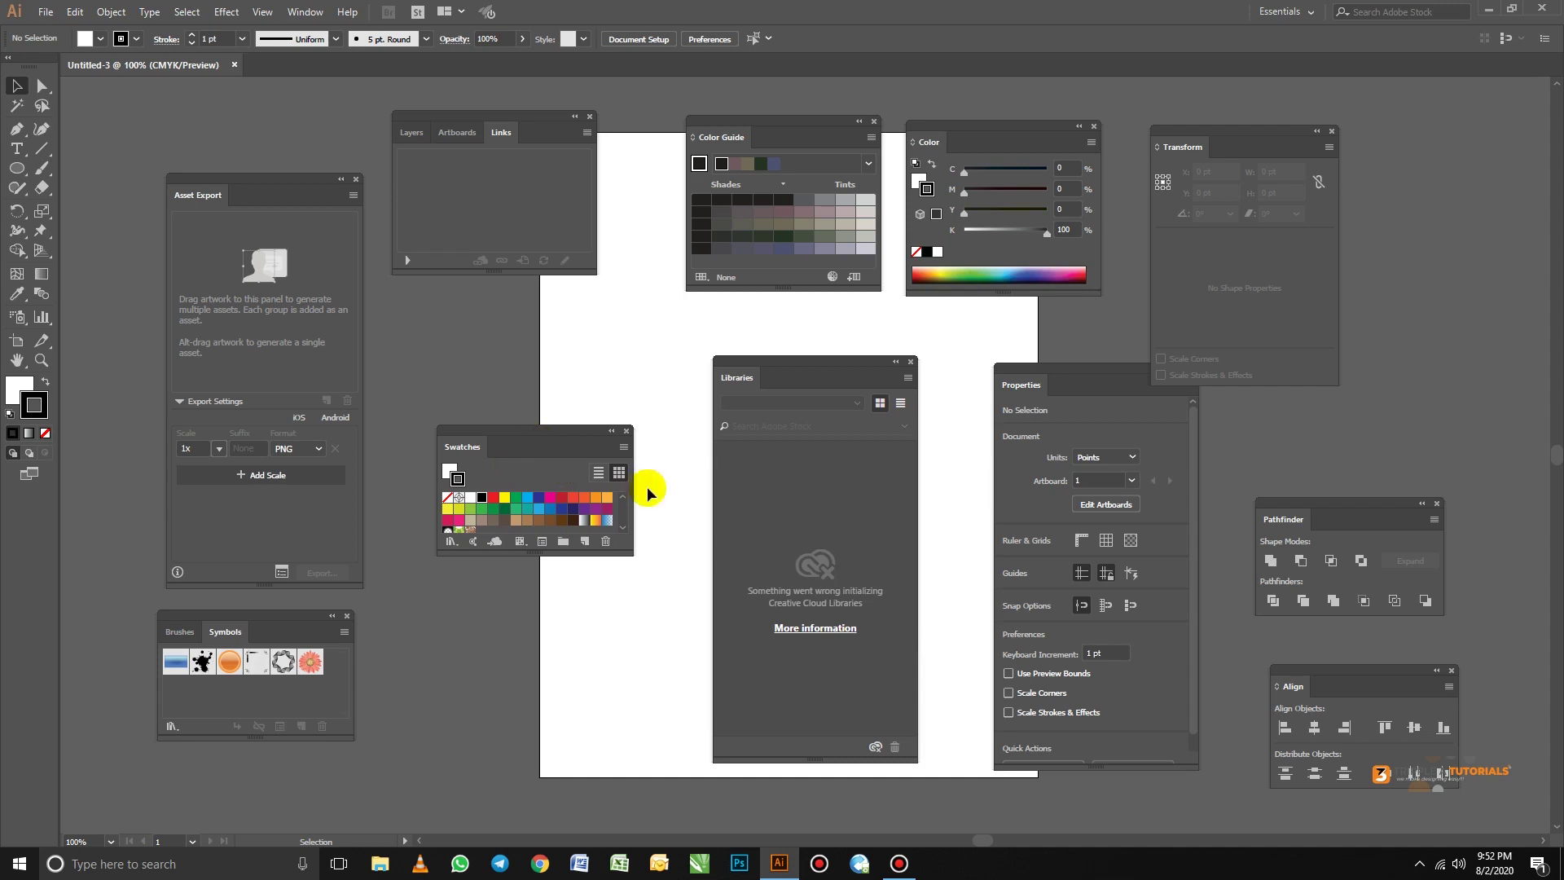
Open the Gradient panel and group Gradient, Color and Color Guide with Swatches
{"action": "left_click", "coordinate": [303, 13]}
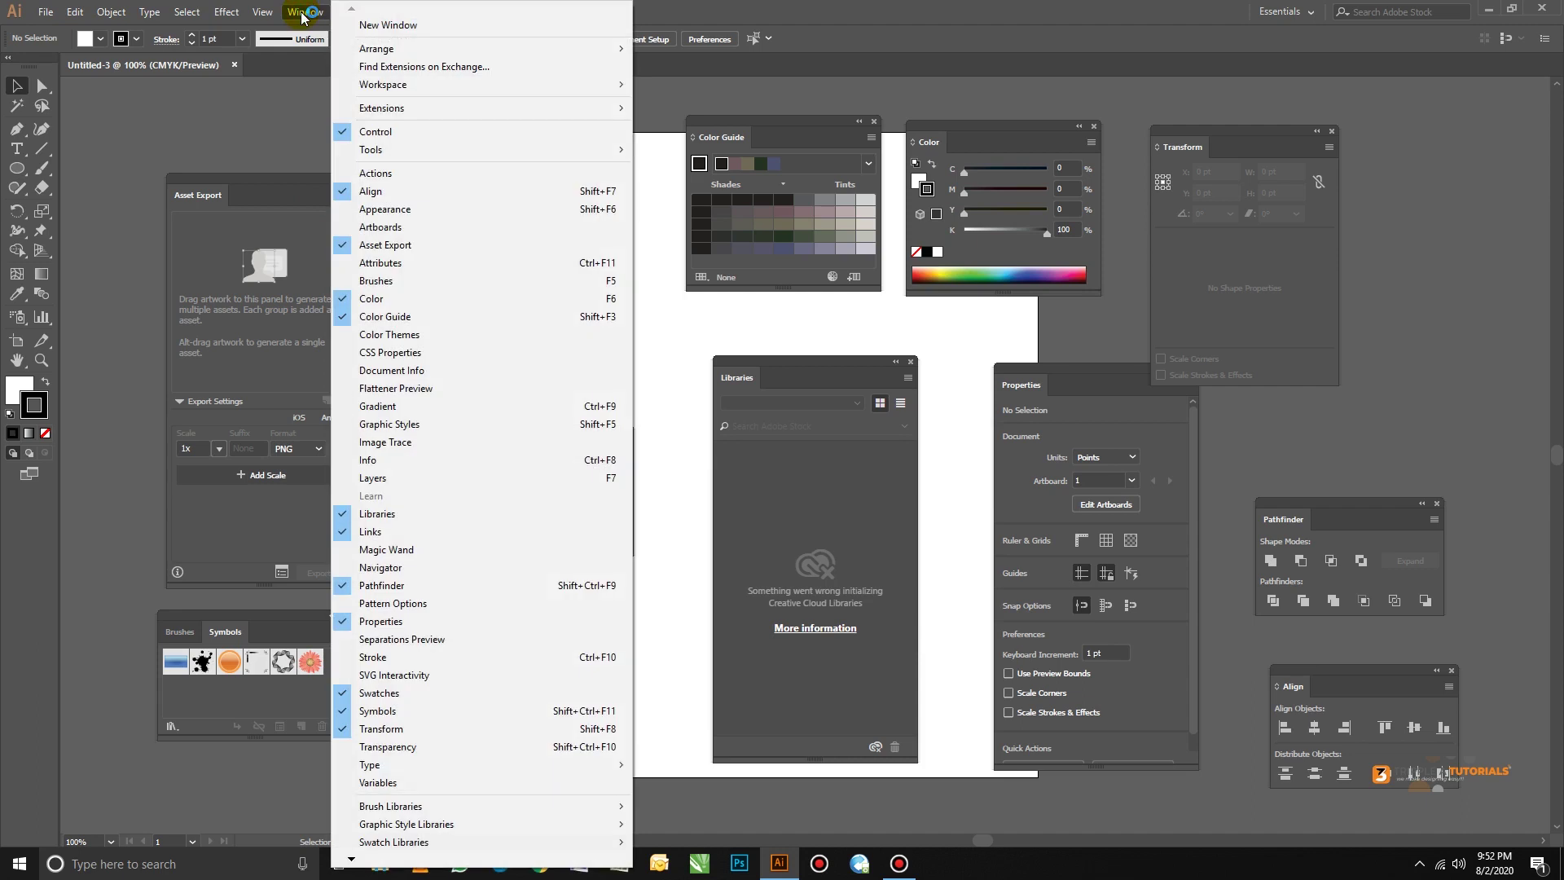
{"action": "left_click", "coordinate": [394, 406]}
{"action": "left_click_drag", "start_coordinate": [632, 470], "coordinate": [538, 448]}
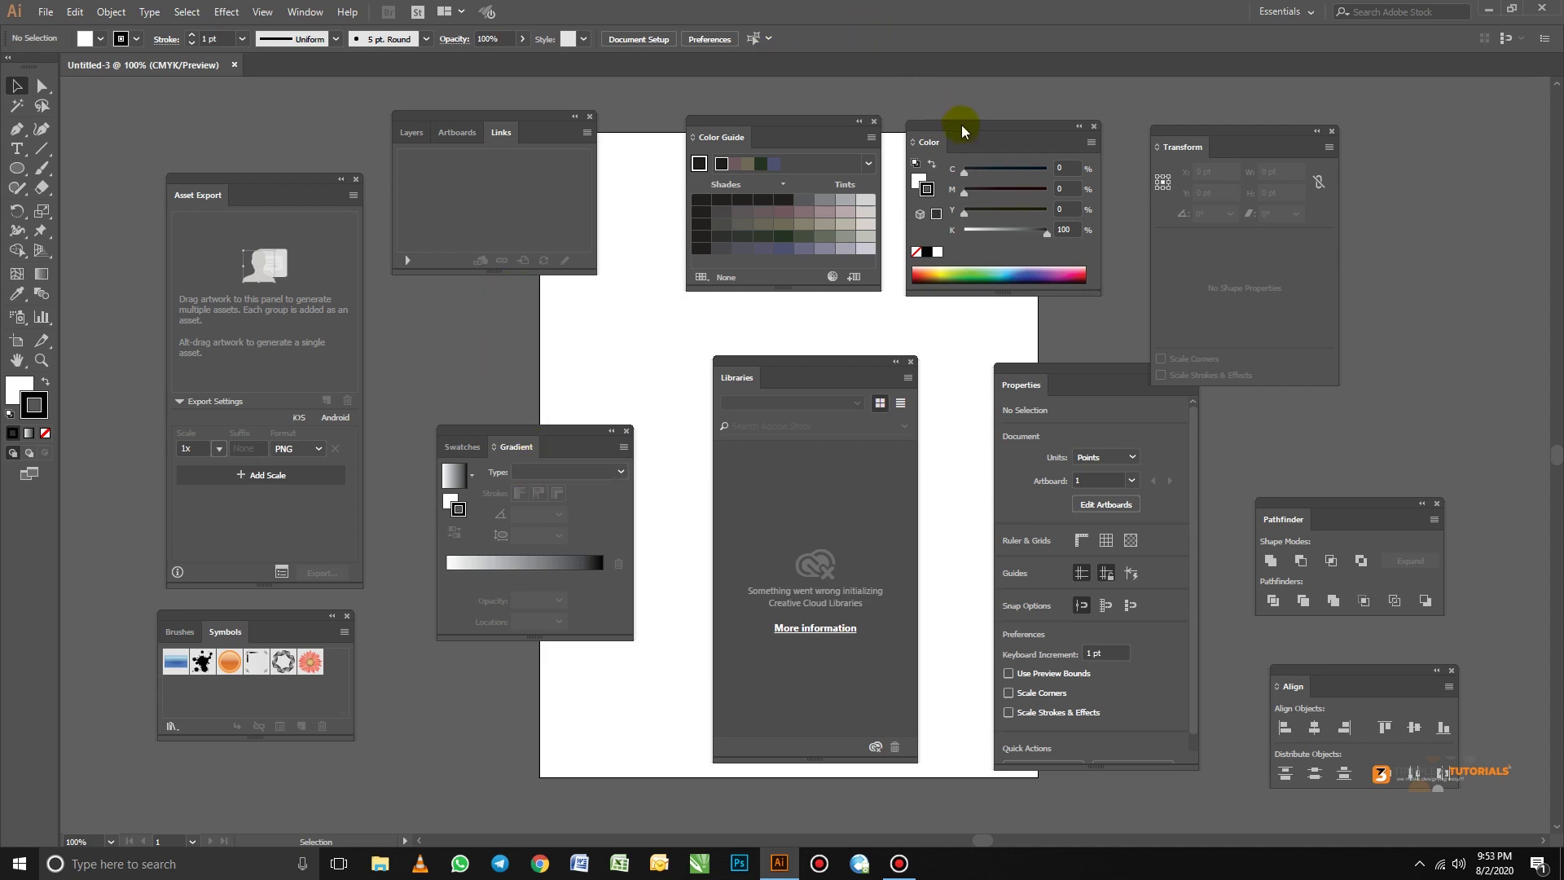
{"action": "left_click_drag", "start_coordinate": [977, 130], "coordinate": [561, 449]}
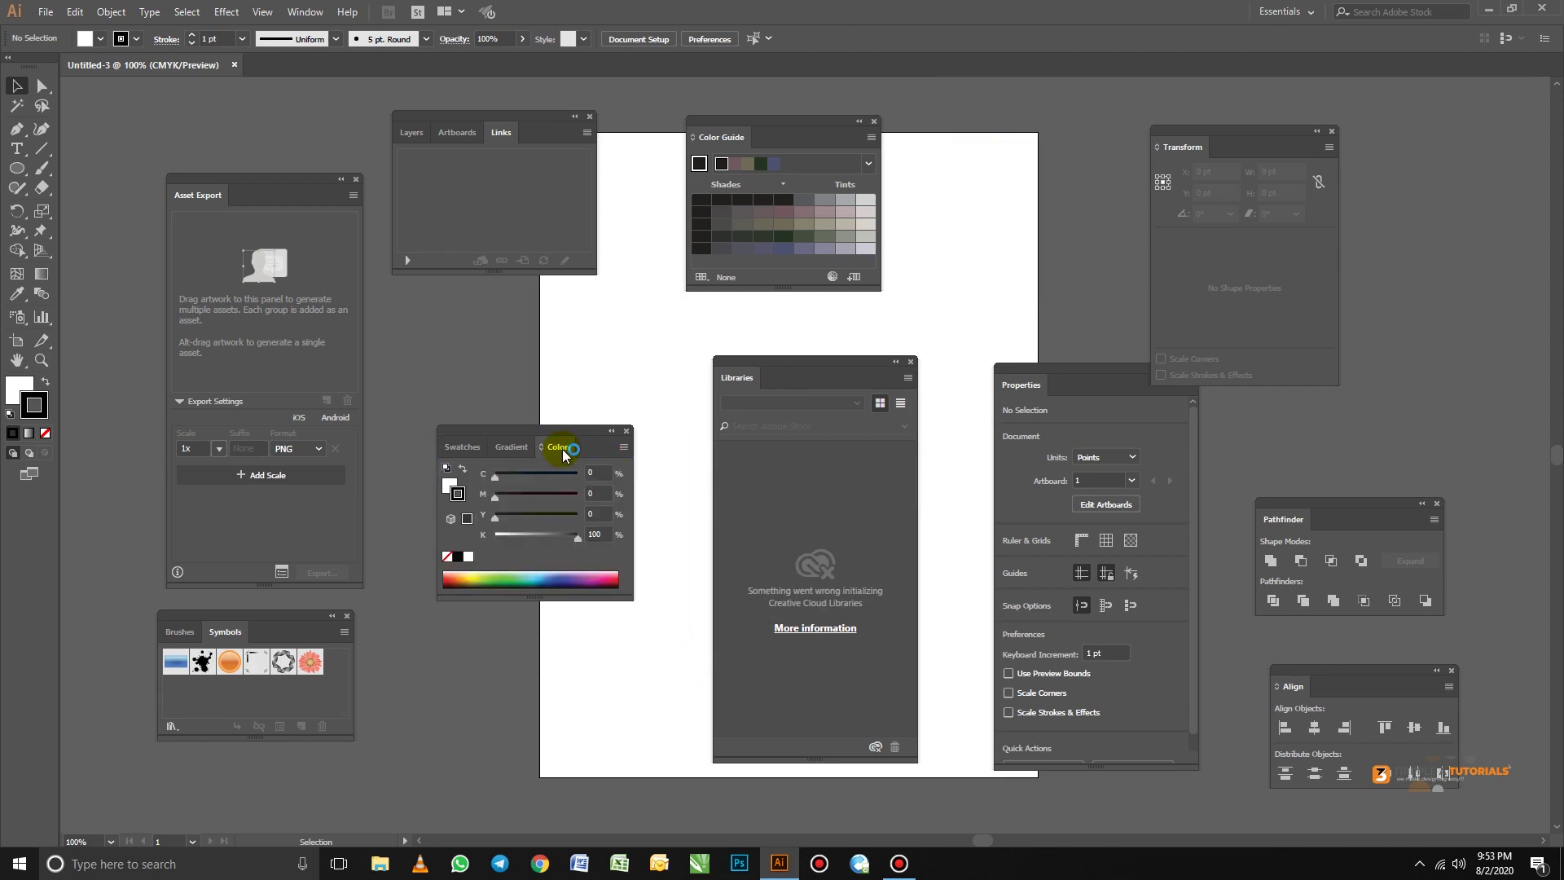
{"action": "left_click_drag", "start_coordinate": [765, 116], "coordinate": [599, 448]}
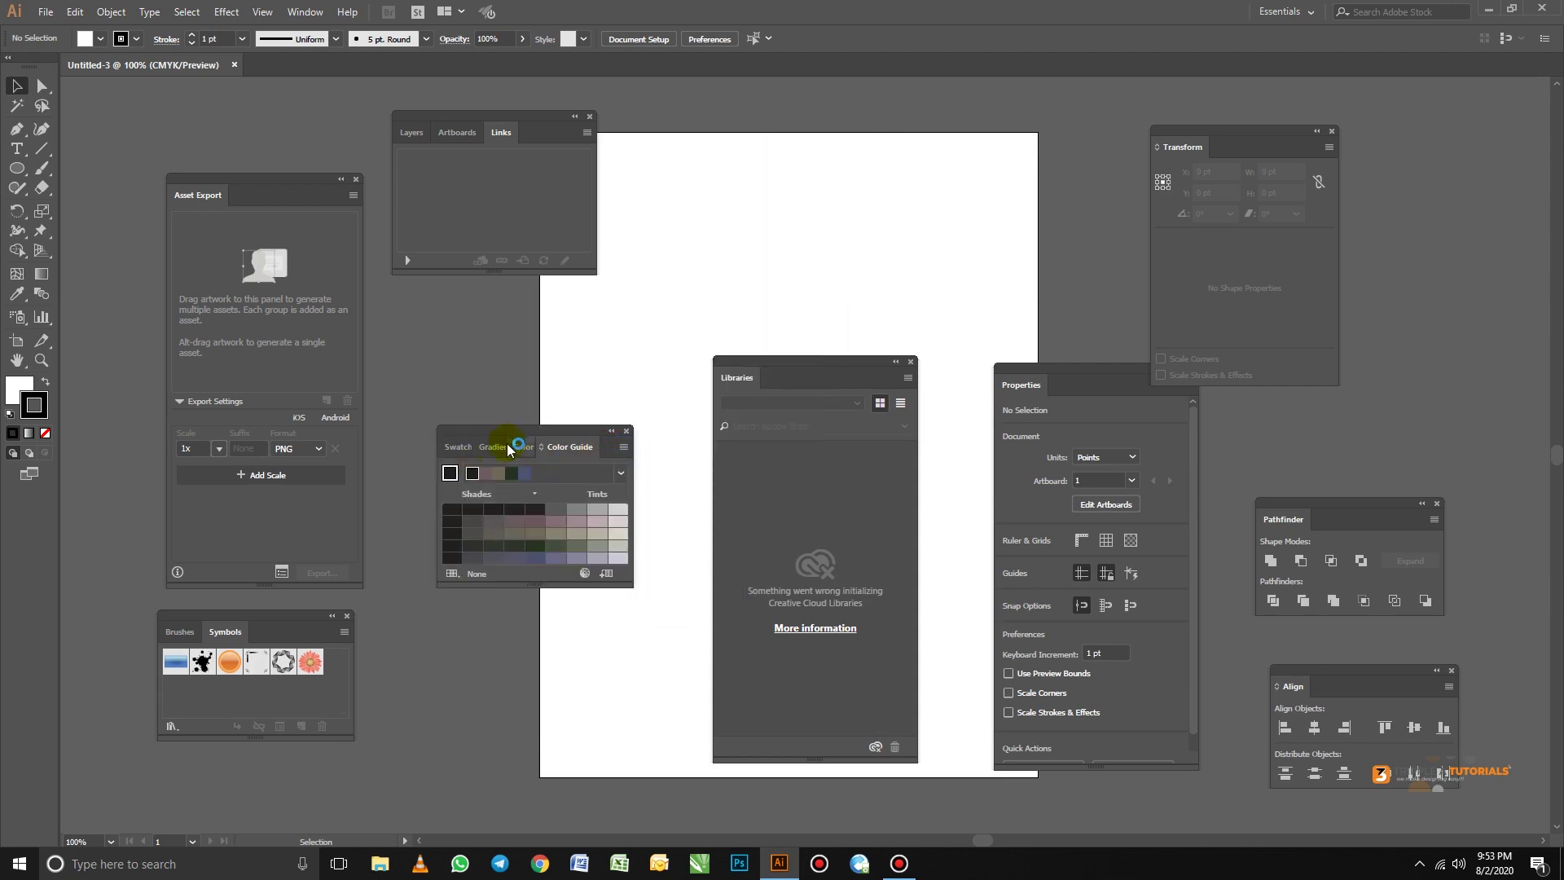
Switch through Swatches, Gradient, Color and Color Guide, leaving Color in front, and move their group beside the Links group
{"action": "left_click", "coordinate": [461, 446]}
{"action": "left_click", "coordinate": [499, 447]}
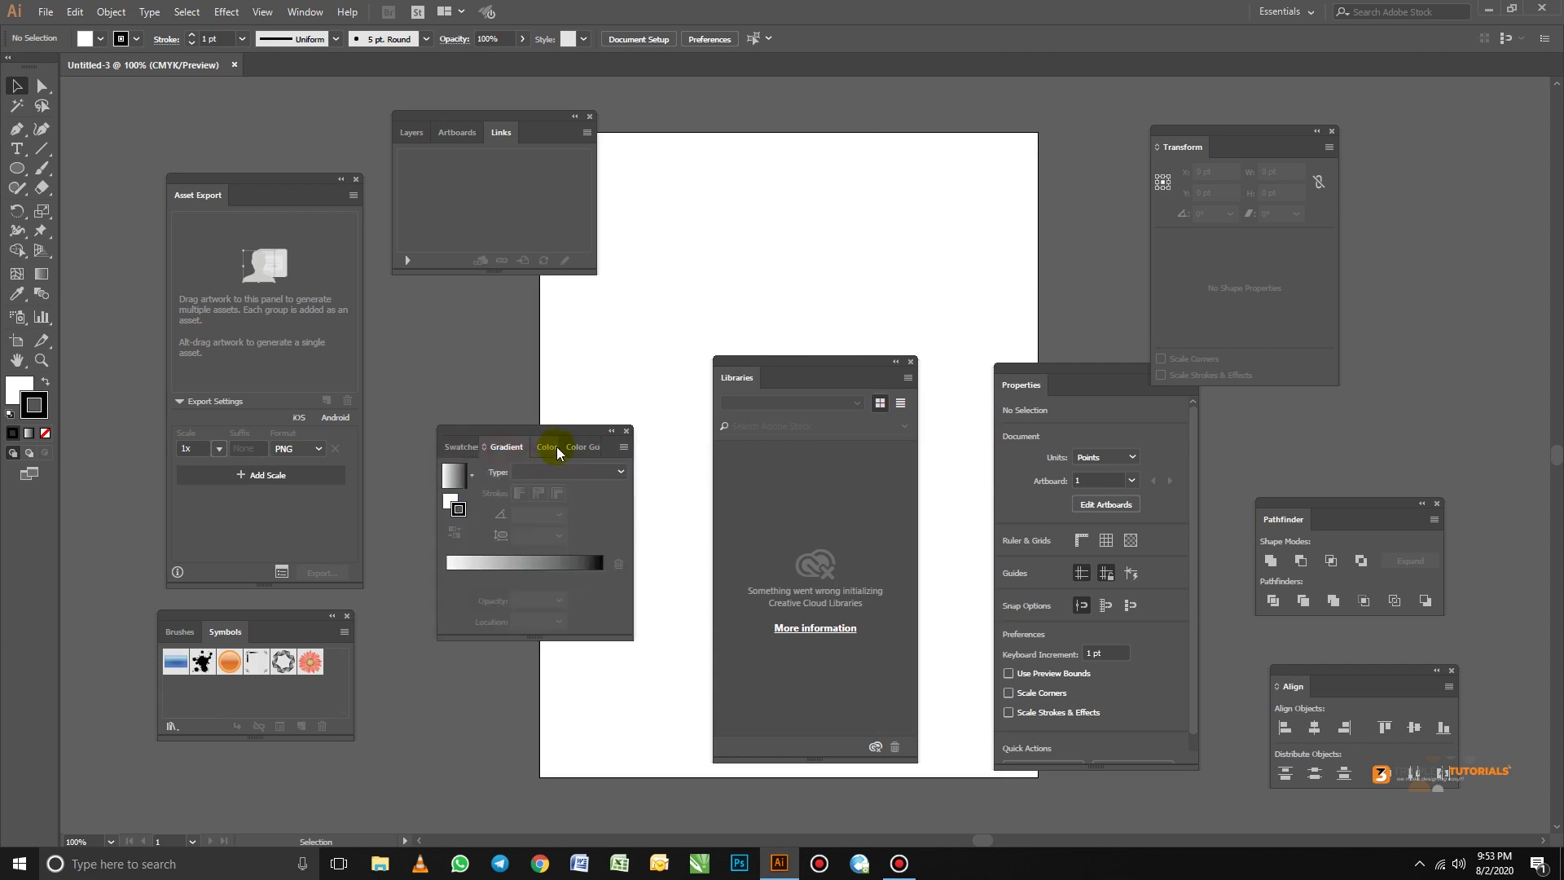
{"action": "left_click", "coordinate": [549, 446]}
{"action": "left_click", "coordinate": [579, 447]}
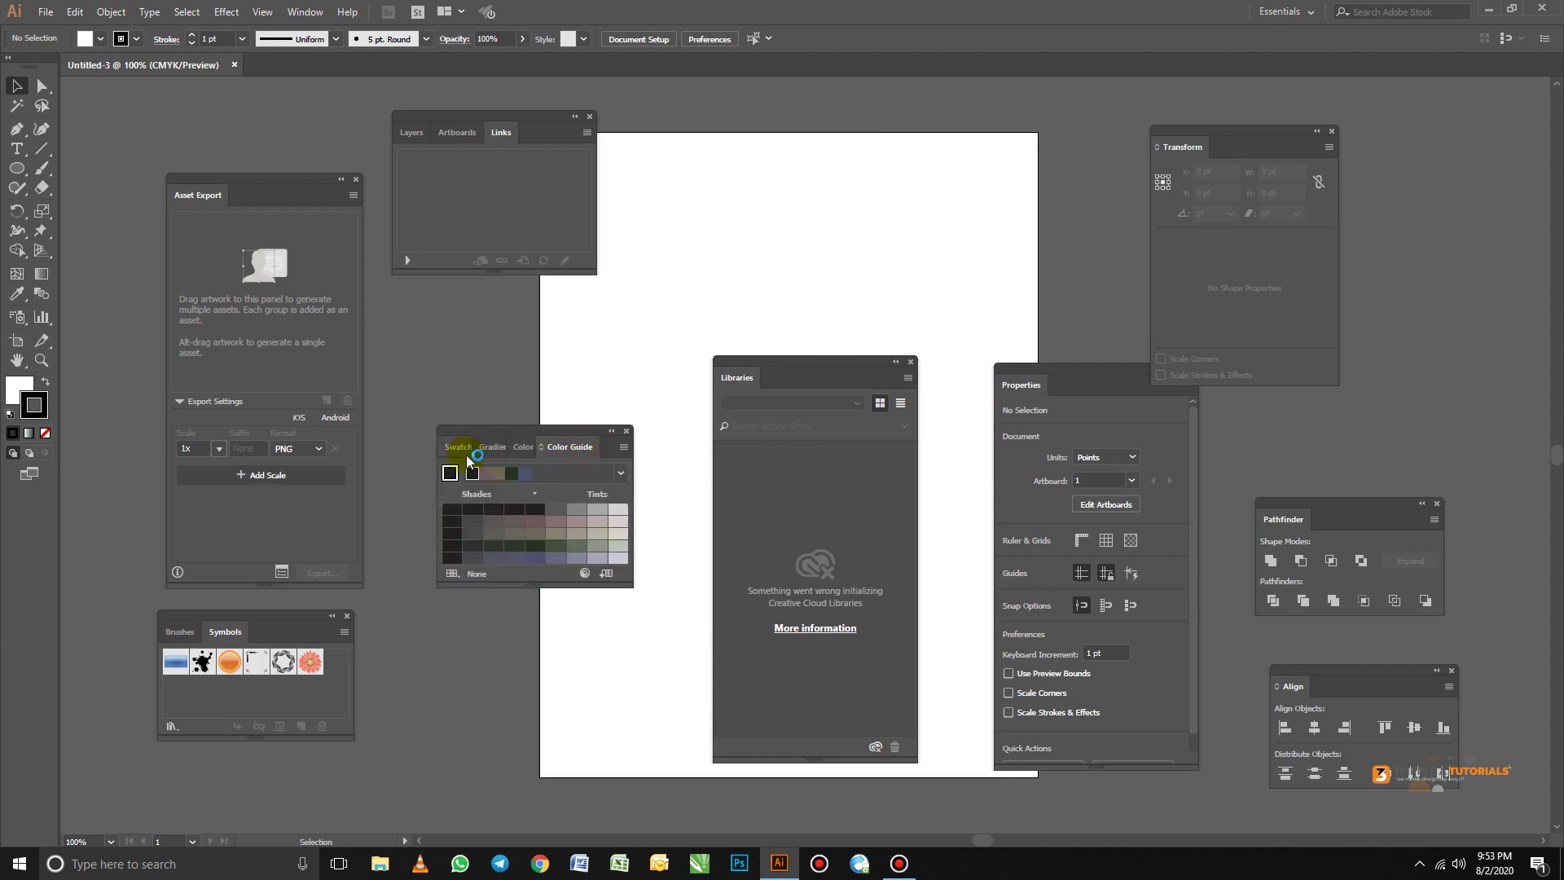
{"action": "left_click", "coordinate": [459, 447]}
{"action": "left_click", "coordinate": [499, 446]}
{"action": "left_click", "coordinate": [542, 447]}
{"action": "left_click_drag", "start_coordinate": [499, 426], "coordinate": [691, 109]}
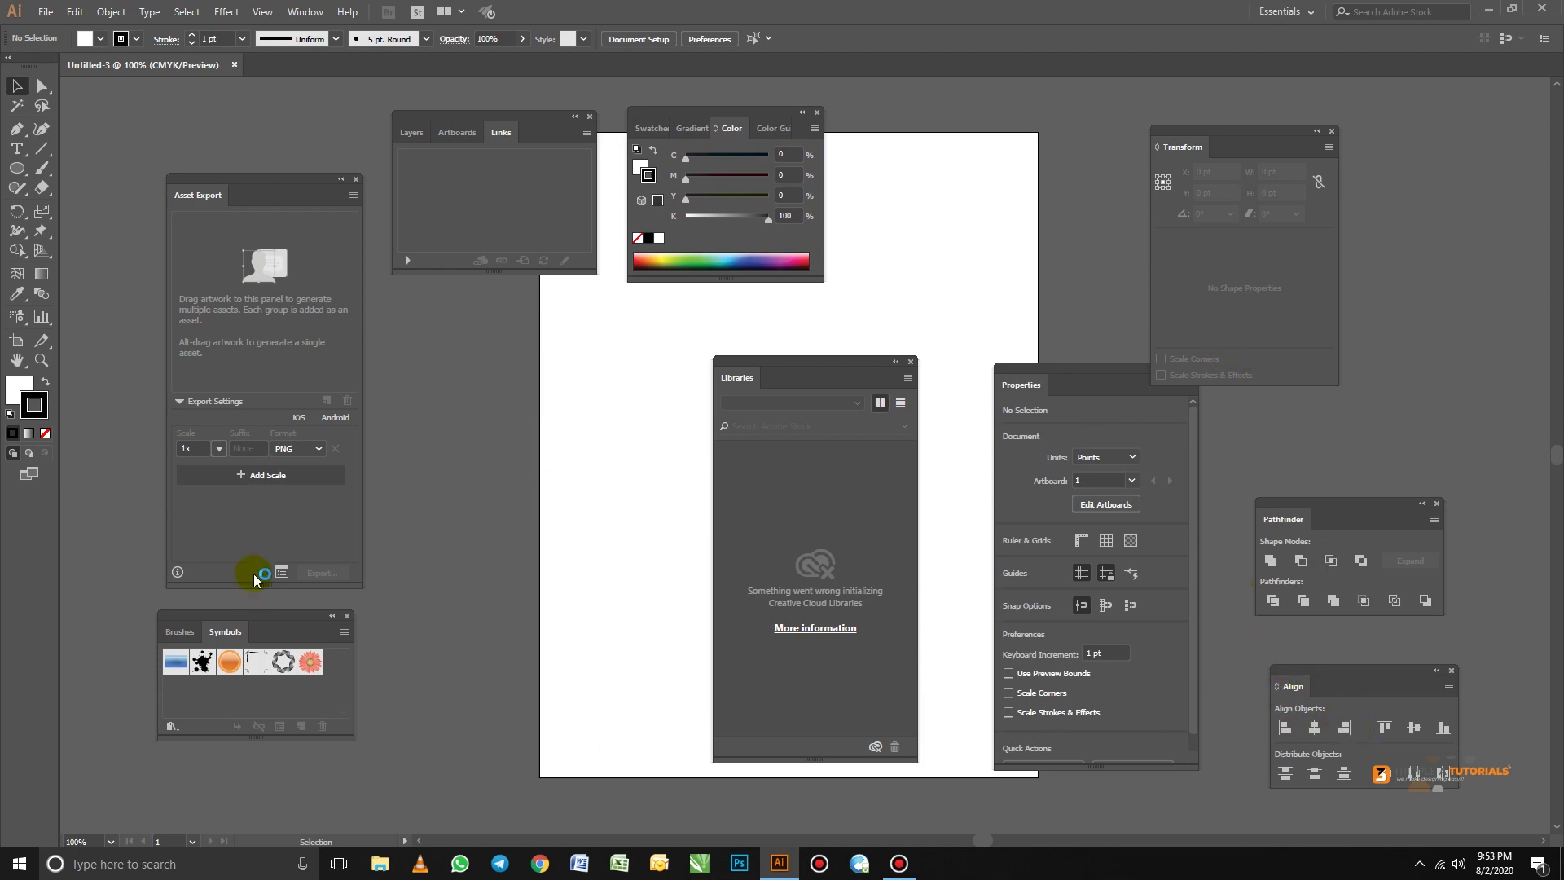
Open the Stroke and Transparency group, place it below the Links group, and view Transparency before returning to Stroke
{"action": "left_click", "coordinate": [298, 18]}
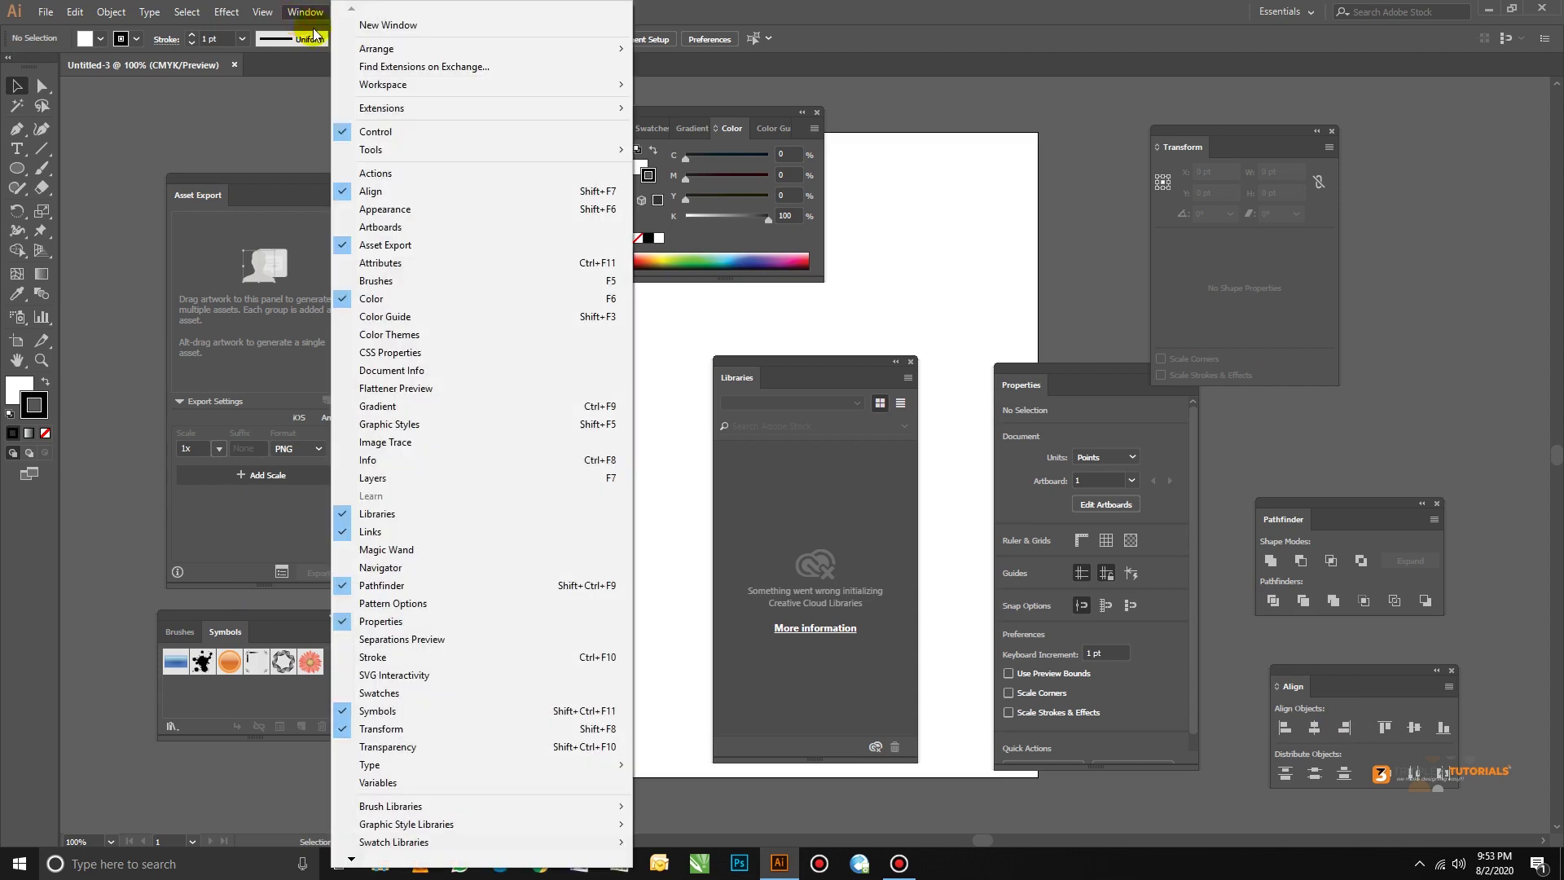
{"action": "left_click", "coordinate": [394, 660]}
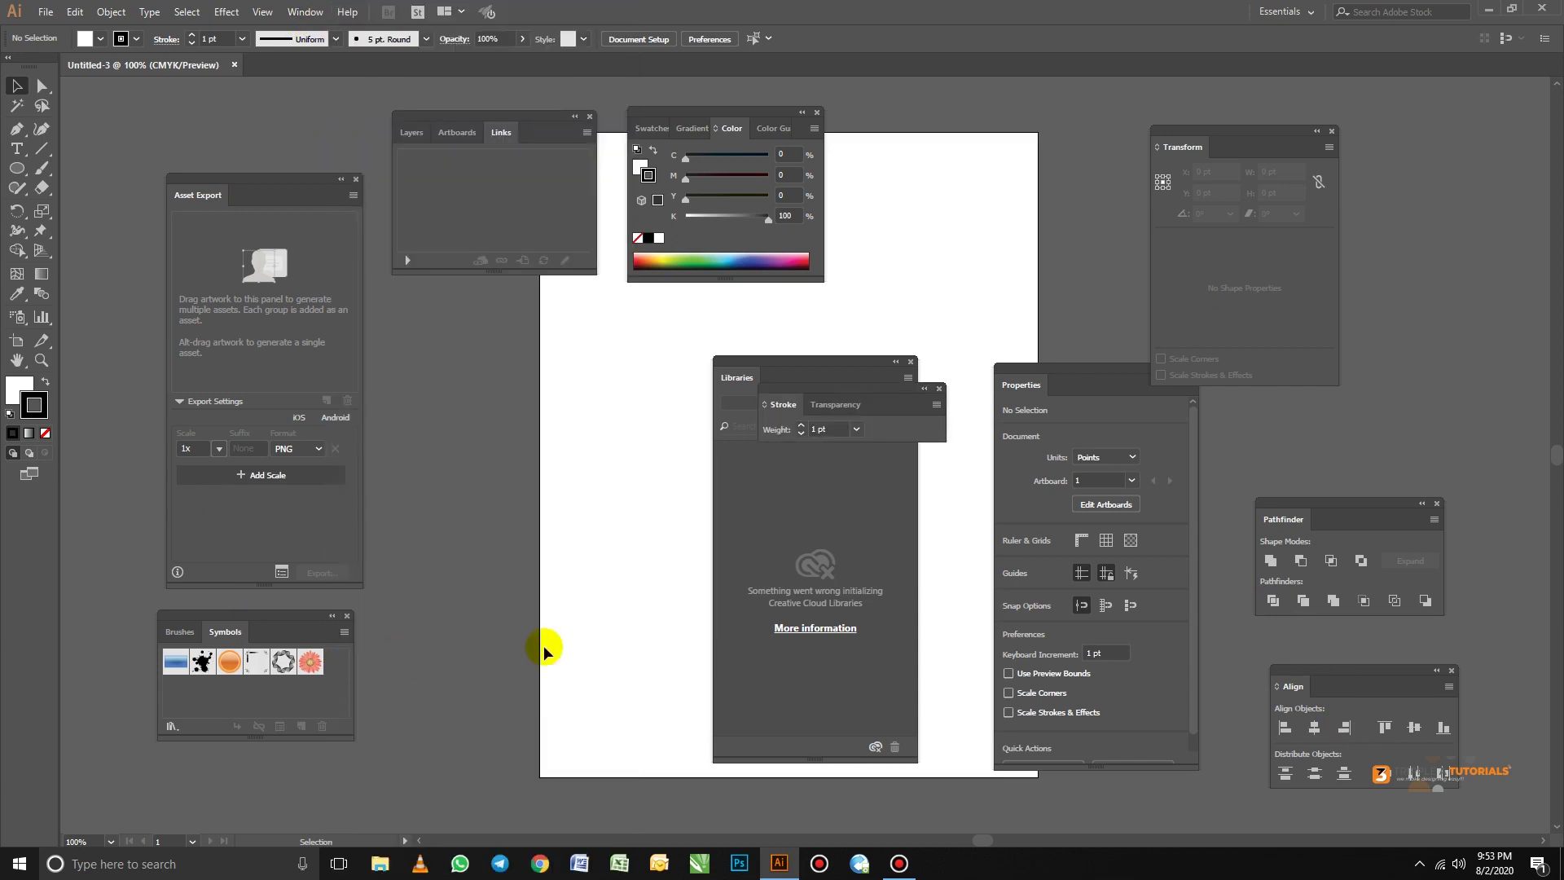
{"action": "mouse_move", "coordinate": [844, 384]}
{"action": "left_mouse_down"}
{"action": "mouse_move", "coordinate": [654, 416]}
{"action": "mouse_move", "coordinate": [519, 372]}
{"action": "left_mouse_up"}
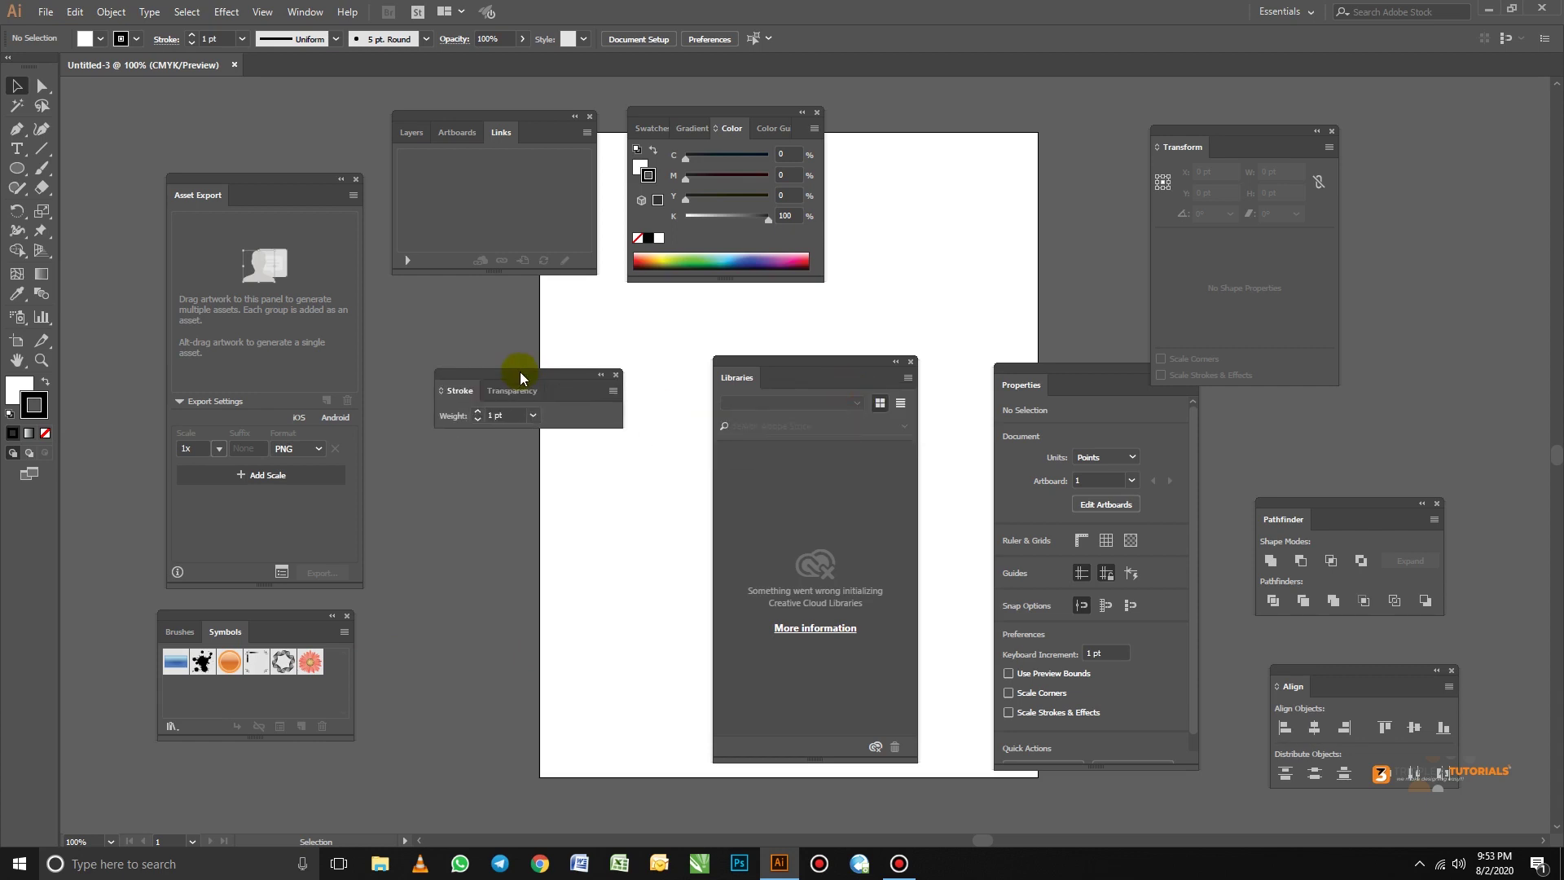
{"action": "left_click", "coordinate": [507, 393]}
{"action": "left_click", "coordinate": [464, 392]}
Open the Appearance panel, group it with Stroke and Transparency, and reorder the group so Transparency comes last
{"action": "left_click", "coordinate": [305, 12]}
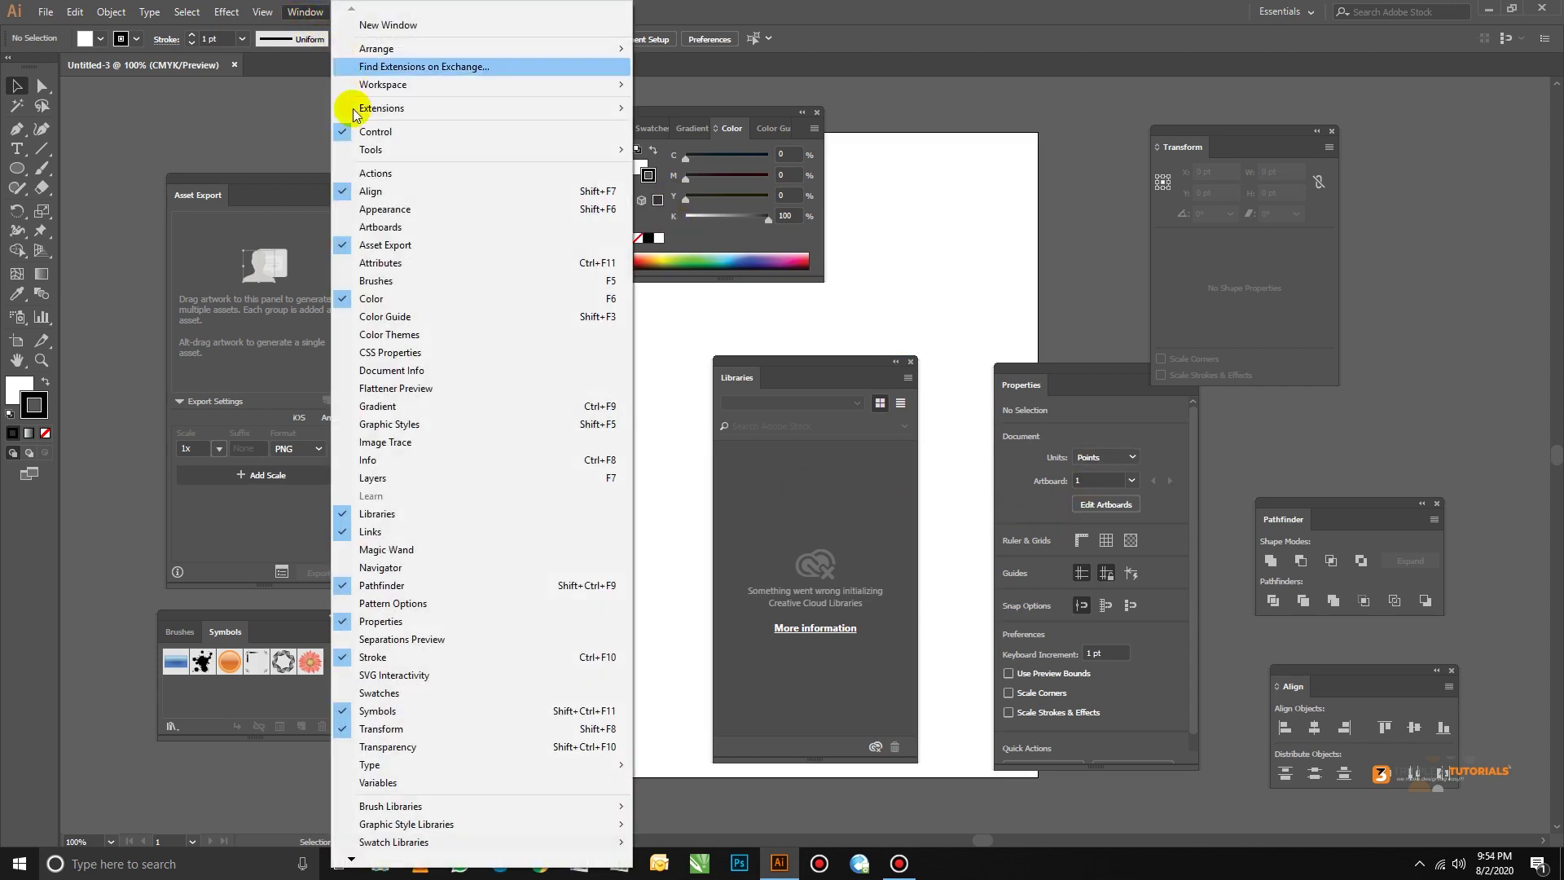
{"action": "left_click", "coordinate": [404, 210]}
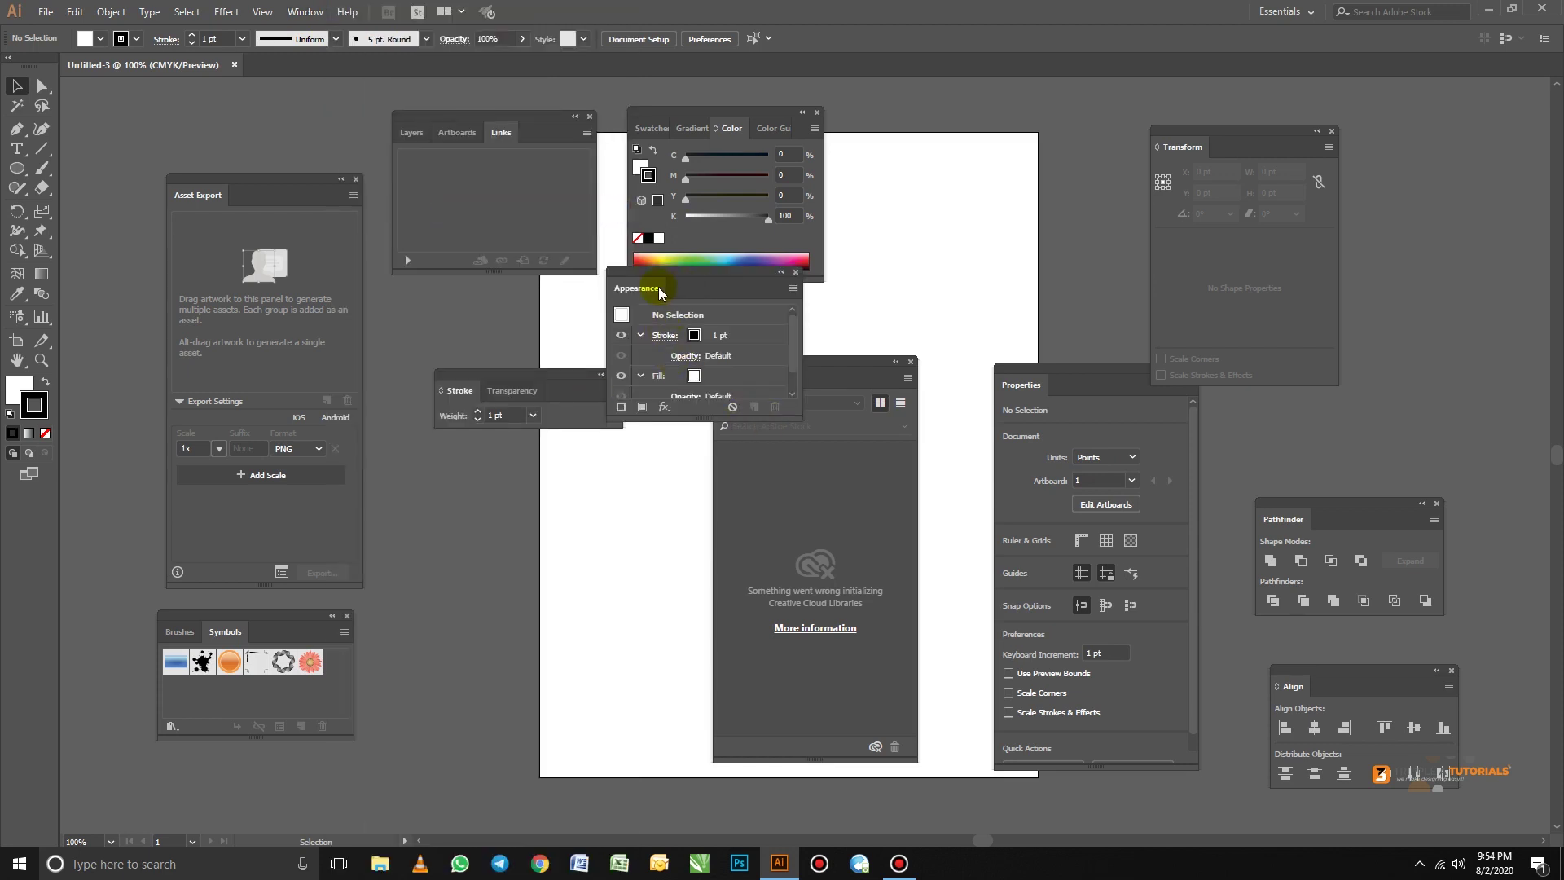
{"action": "mouse_move", "coordinate": [658, 288]}
{"action": "left_mouse_down"}
{"action": "mouse_move", "coordinate": [533, 493]}
{"action": "mouse_move", "coordinate": [475, 508]}
{"action": "mouse_move", "coordinate": [548, 392]}
{"action": "left_mouse_up"}
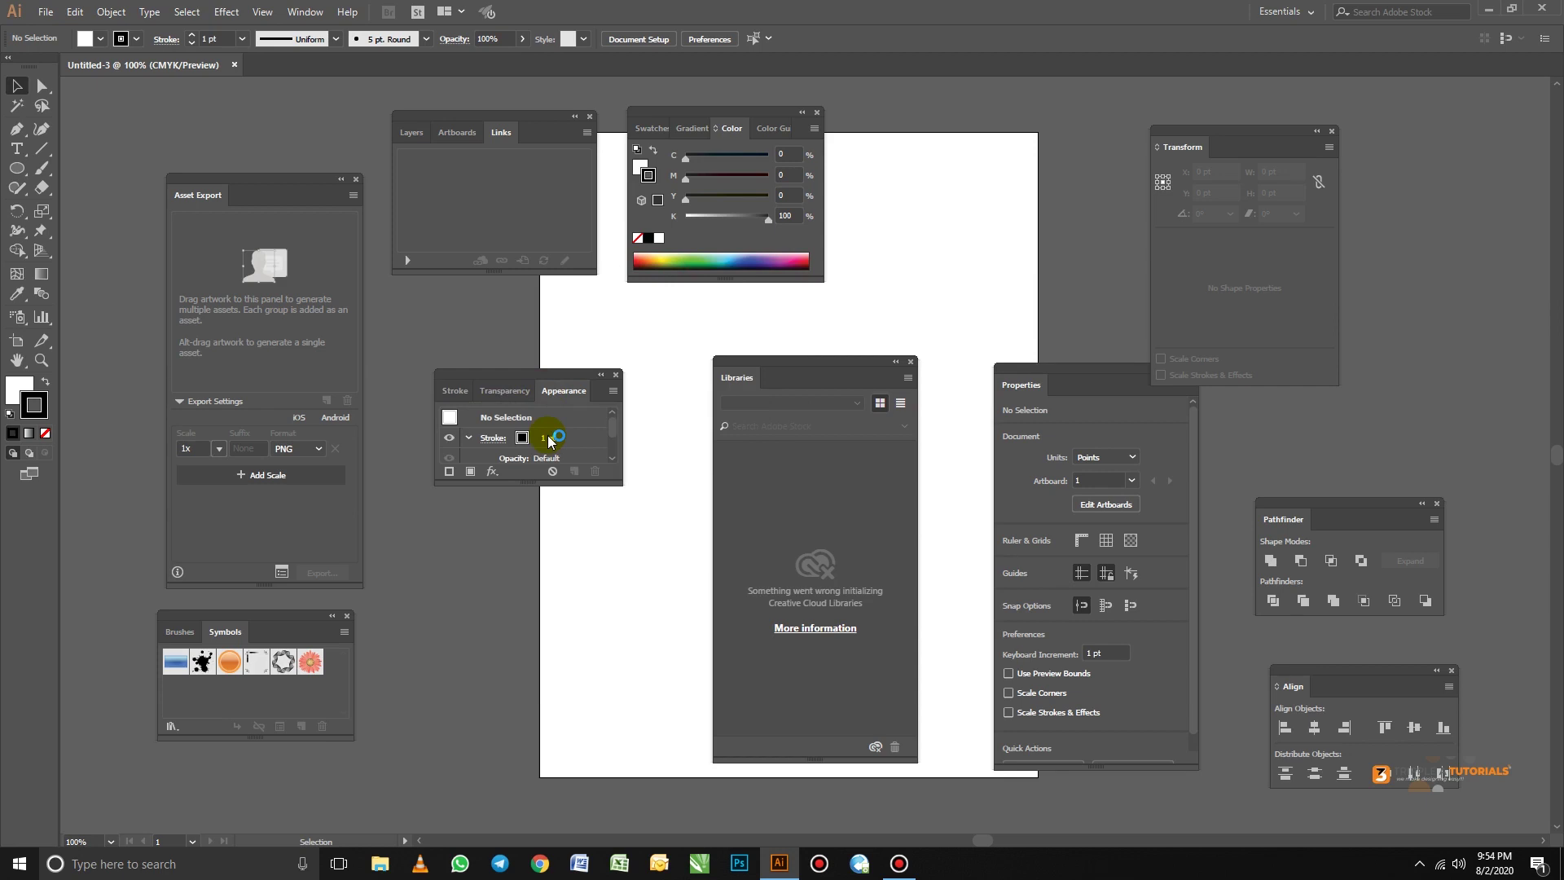
{"action": "mouse_move", "coordinate": [500, 391]}
{"action": "left_mouse_down"}
{"action": "mouse_move", "coordinate": [549, 397]}
{"action": "mouse_move", "coordinate": [537, 402]}
{"action": "left_mouse_up"}
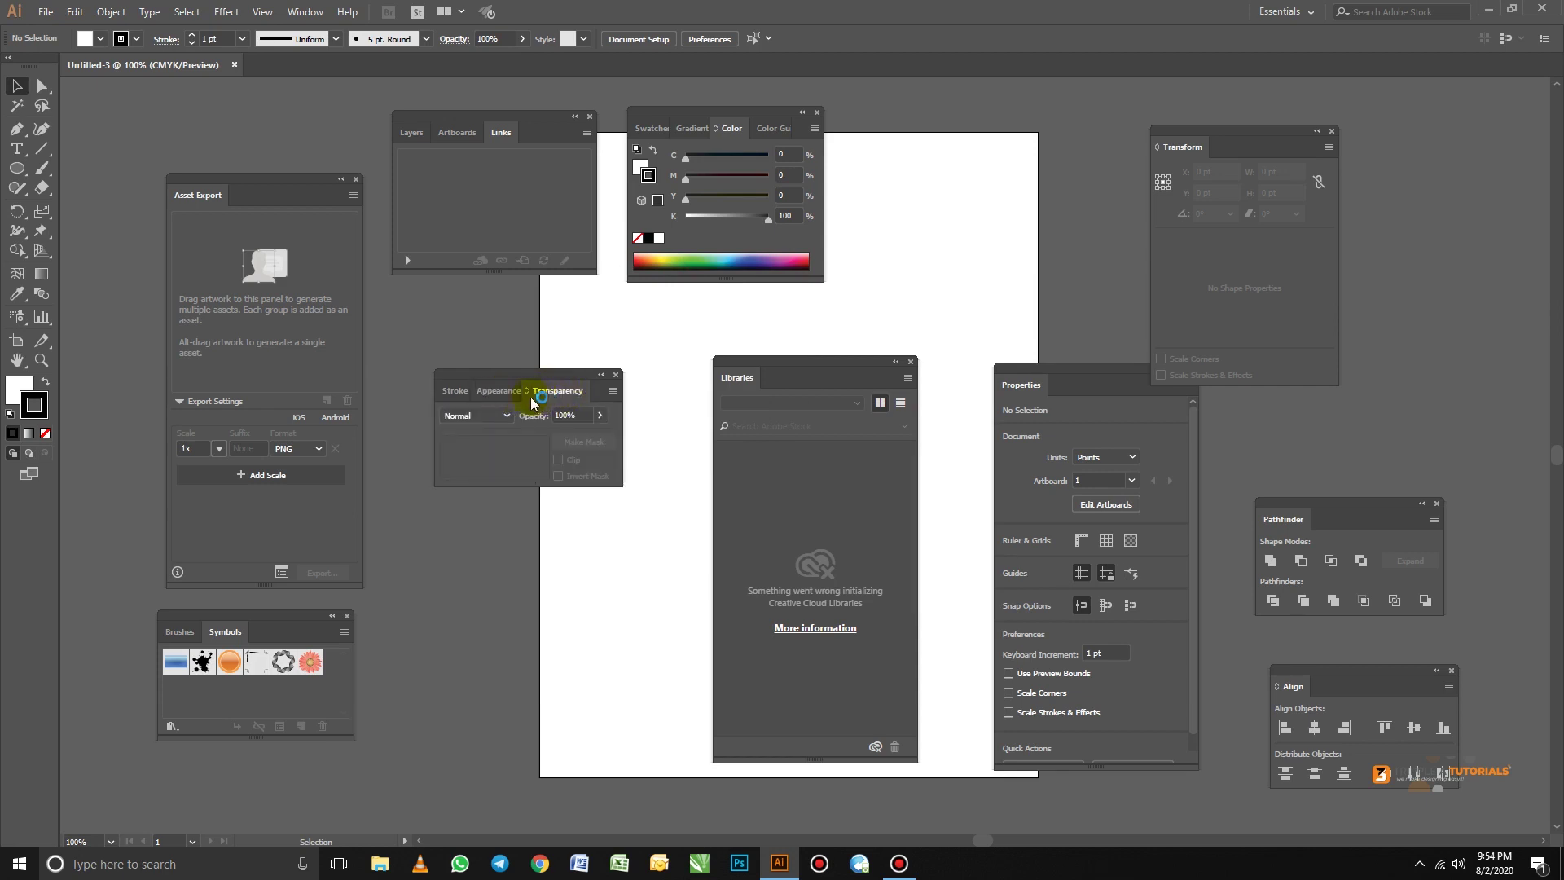
{"action": "left_click", "coordinate": [540, 457]}
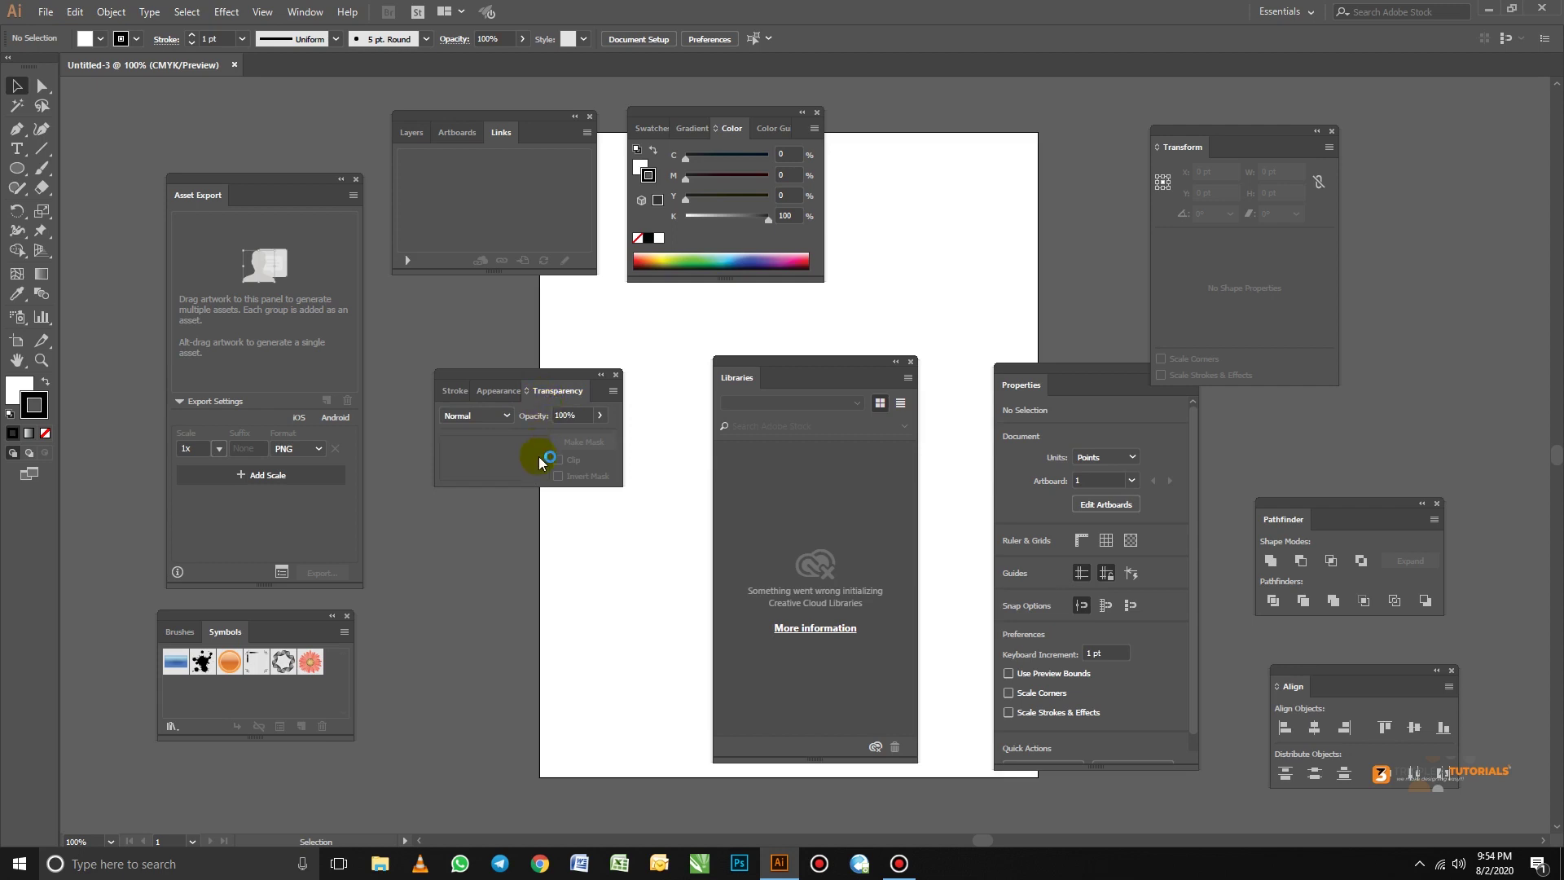
Open the Image Trace panel, group it with Stroke, Appearance and Transparency, and place the group directly under the Links group
{"action": "left_click", "coordinate": [305, 12]}
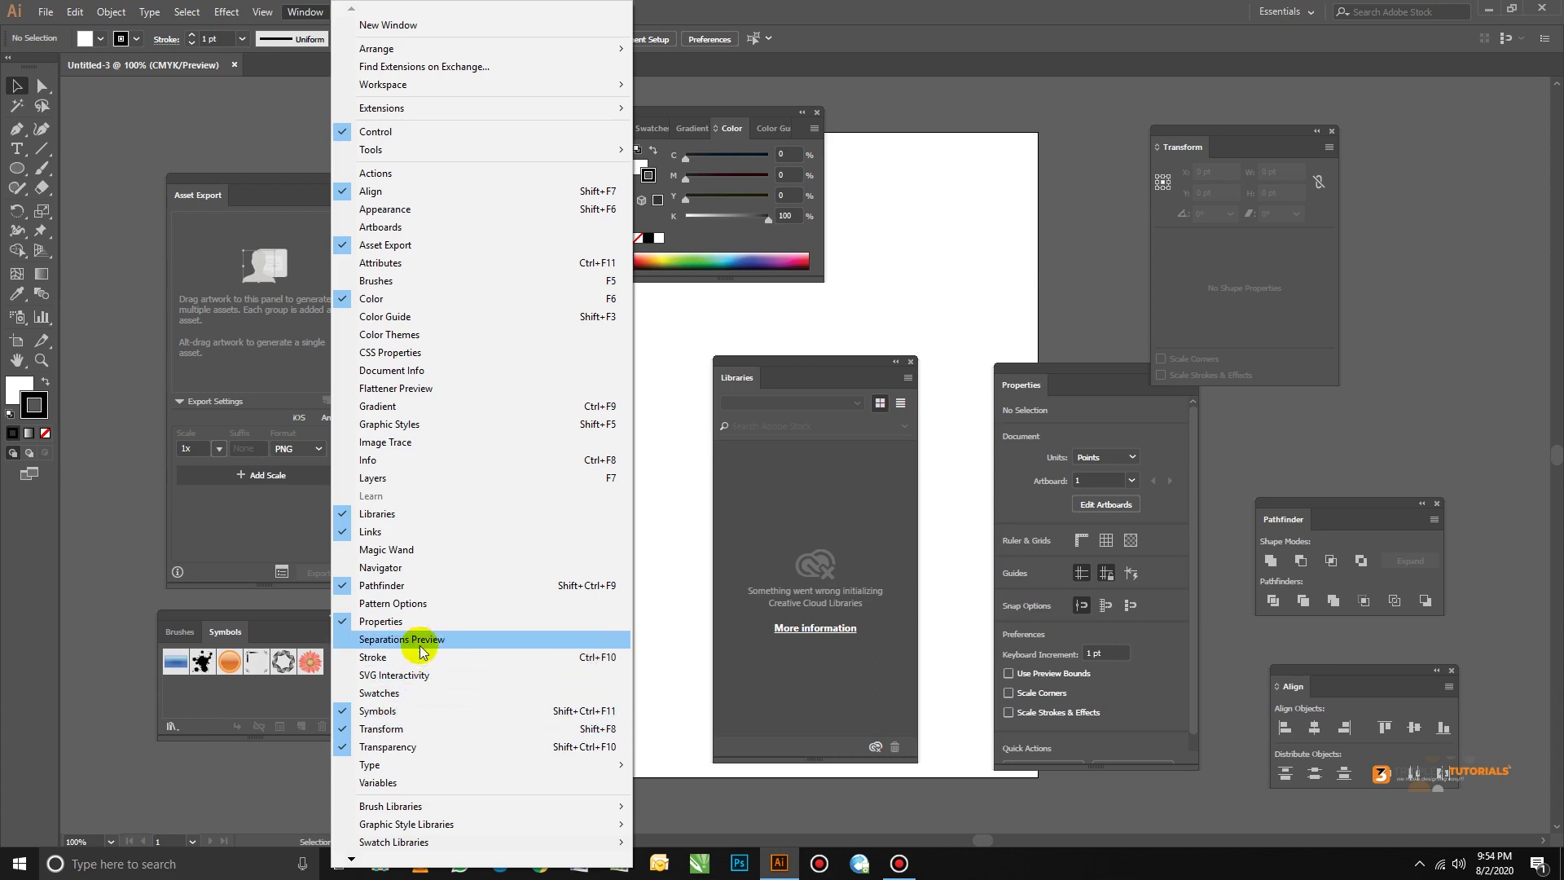
{"action": "left_click", "coordinate": [400, 450]}
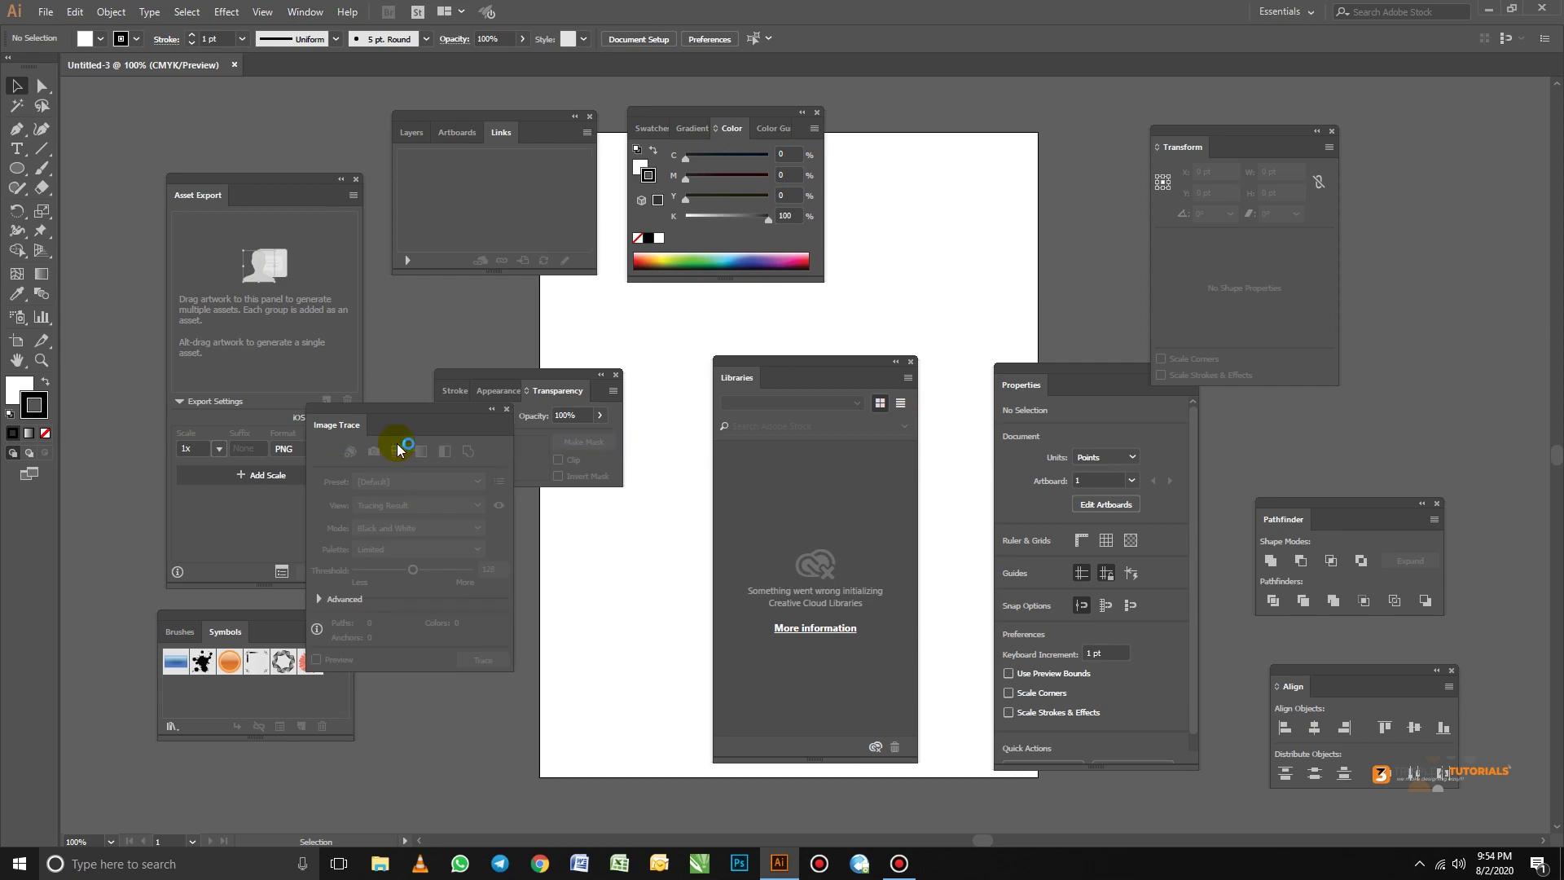
{"action": "mouse_move", "coordinate": [374, 412]}
{"action": "left_mouse_down"}
{"action": "mouse_move", "coordinate": [517, 507]}
{"action": "mouse_move", "coordinate": [593, 391]}
{"action": "mouse_move", "coordinate": [495, 296]}
{"action": "left_mouse_up"}
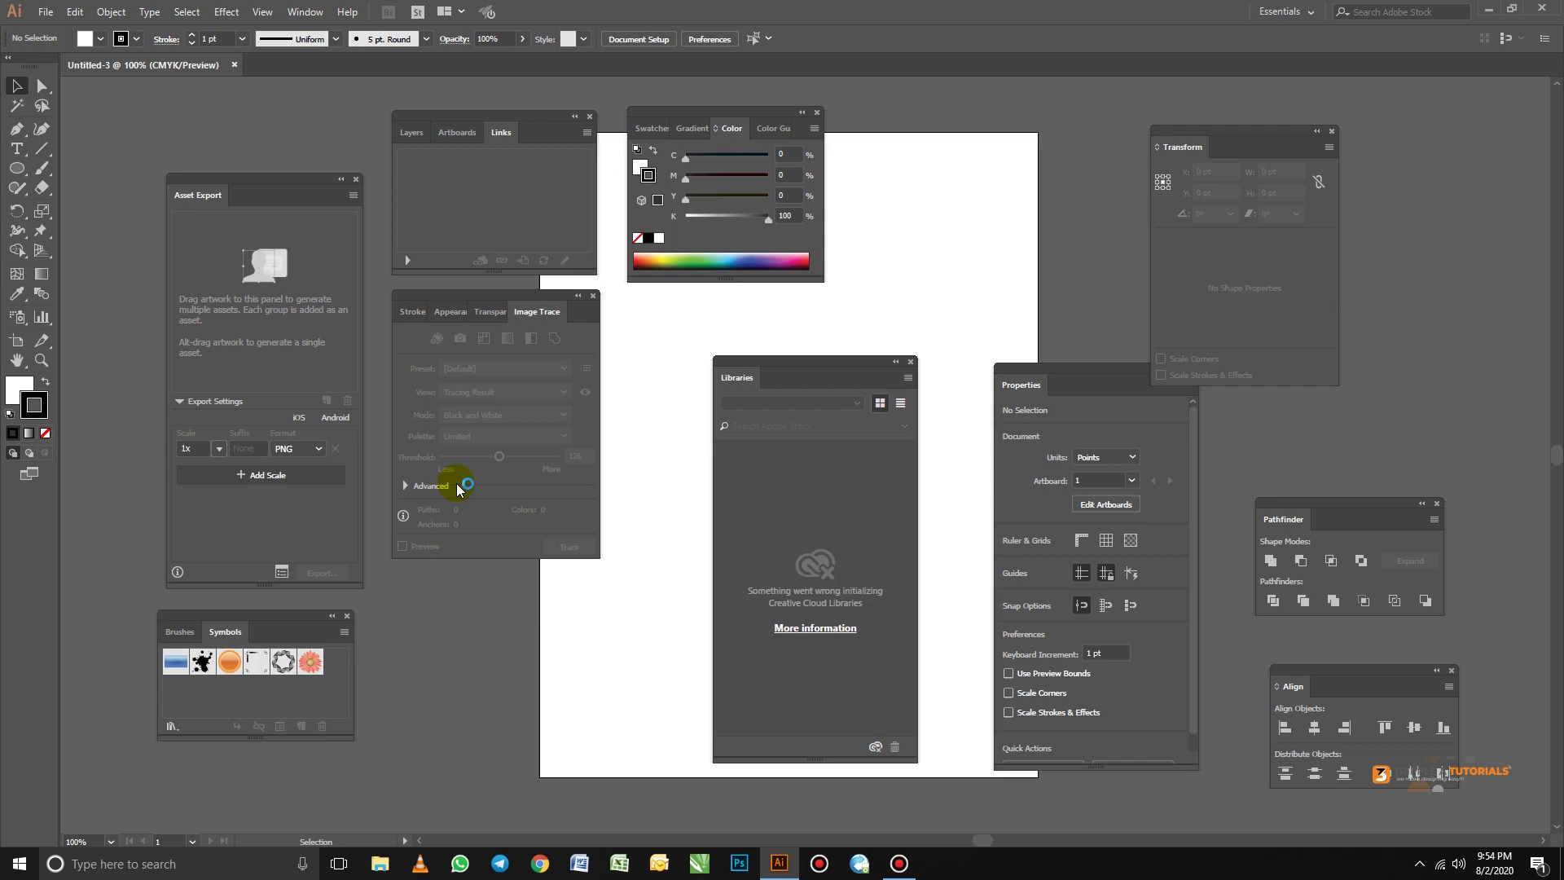
Group the Pathfinder and Align panels, and switch between the two, leaving Pathfinder in front
{"action": "left_click_drag", "start_coordinate": [1370, 519], "coordinate": [1302, 483]}
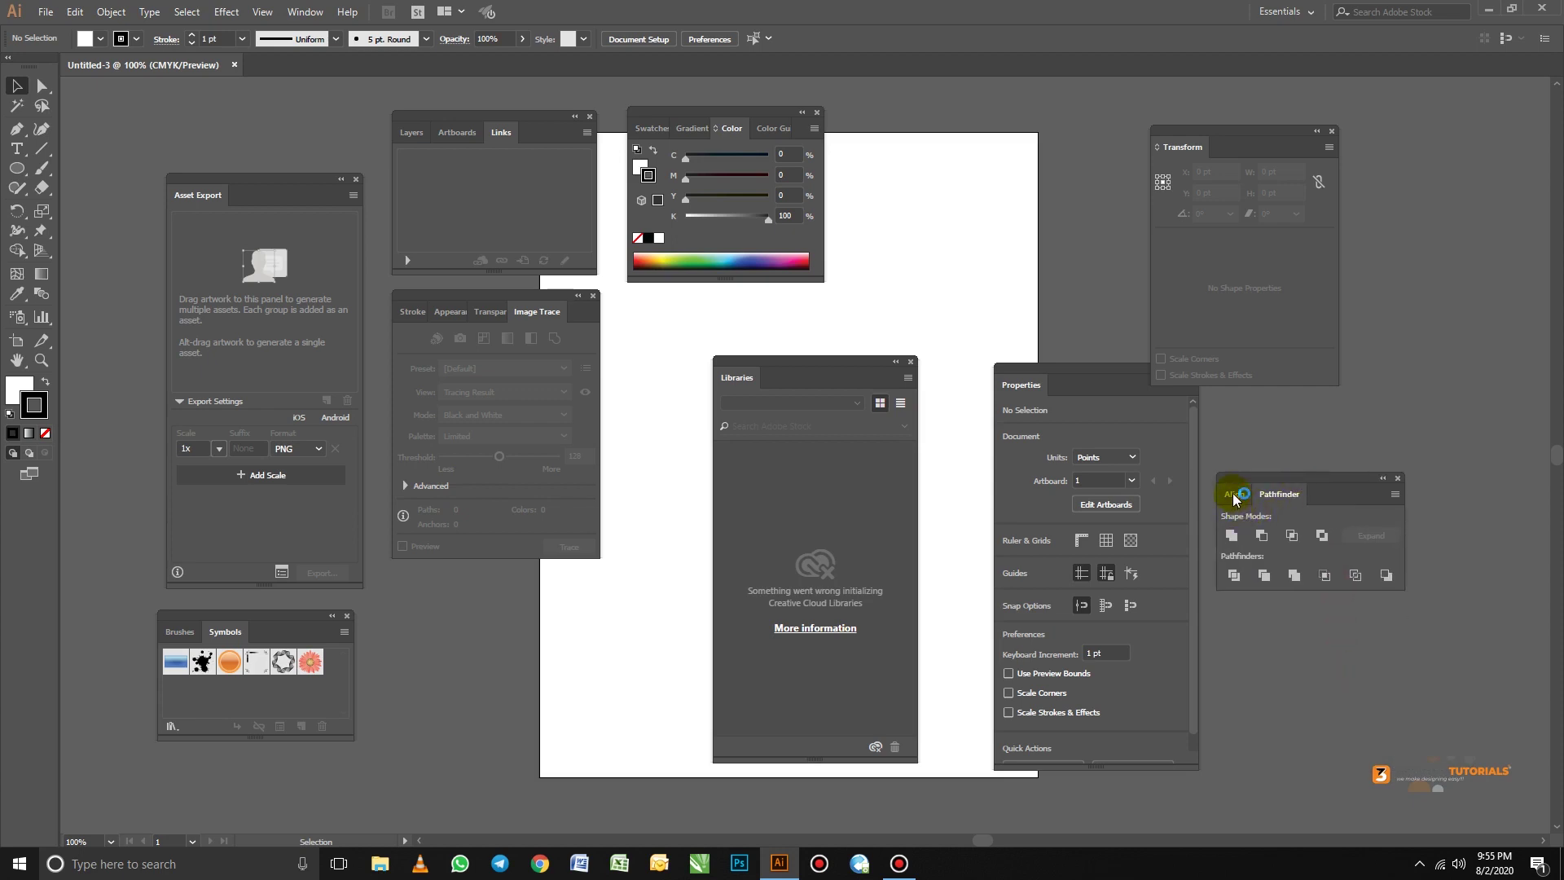
{"action": "left_click", "coordinate": [1234, 494]}
{"action": "left_click", "coordinate": [1280, 493]}
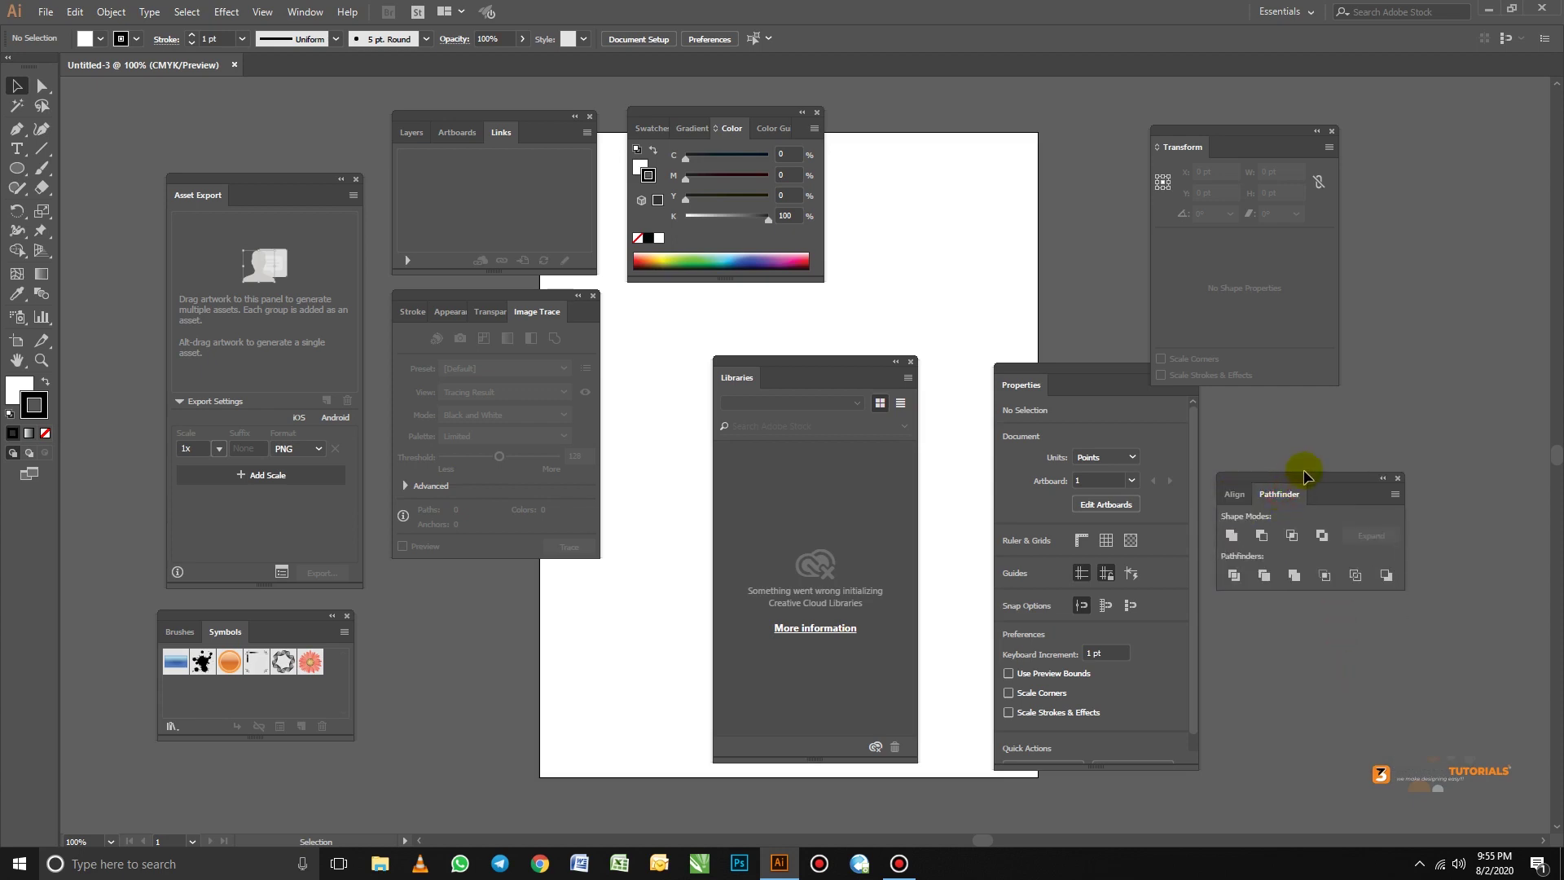
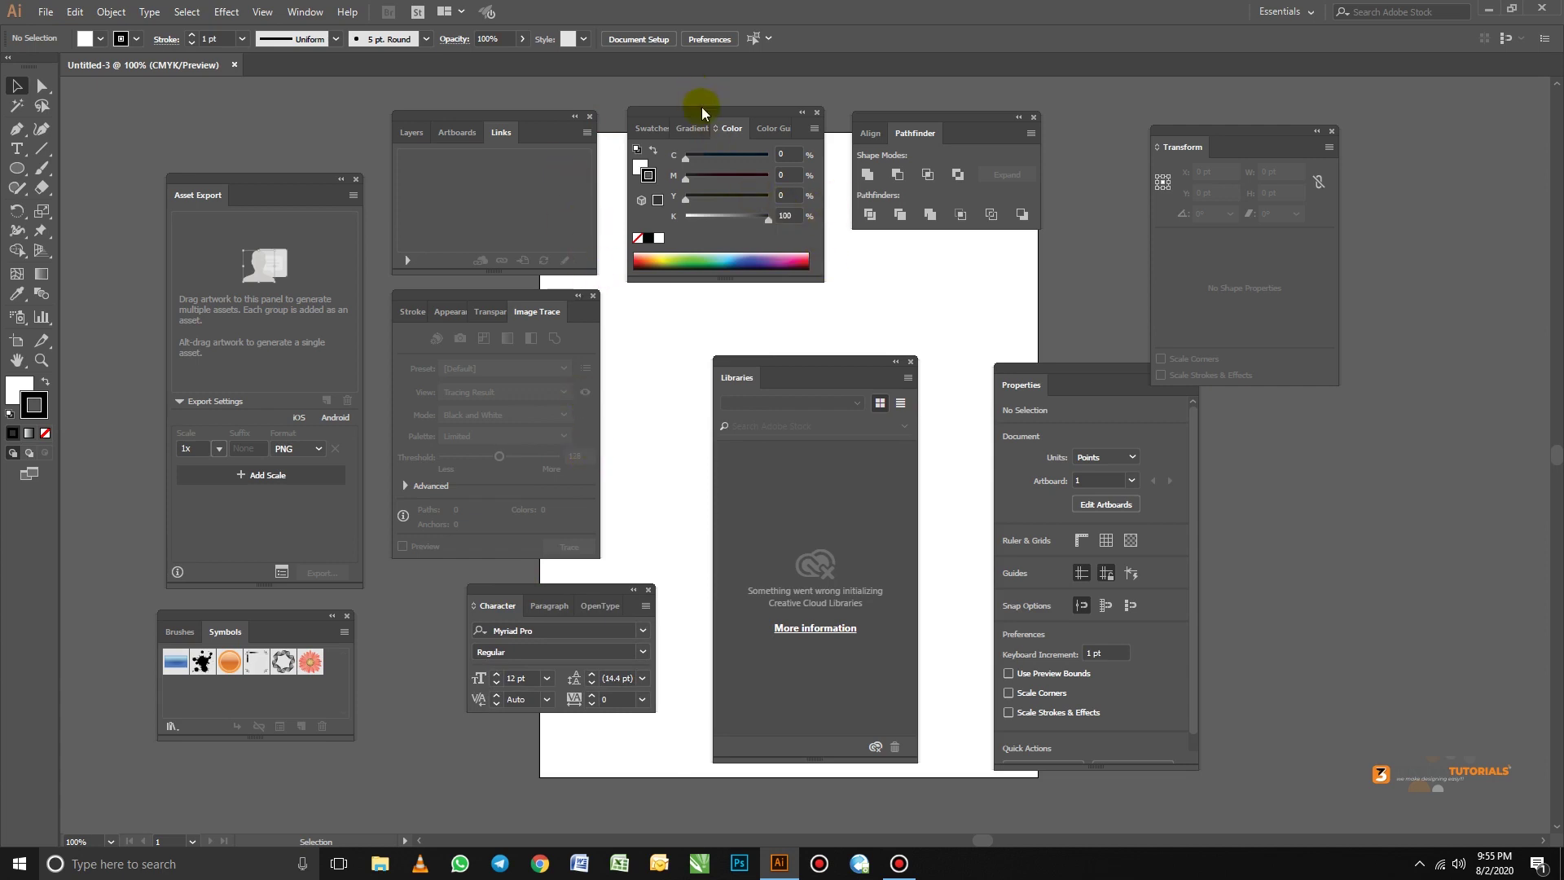
Move the Color group off the artboard to the far side of the Transform panel, shifting Transform to make room
{"action": "left_click_drag", "start_coordinate": [710, 112], "coordinate": [1435, 103]}
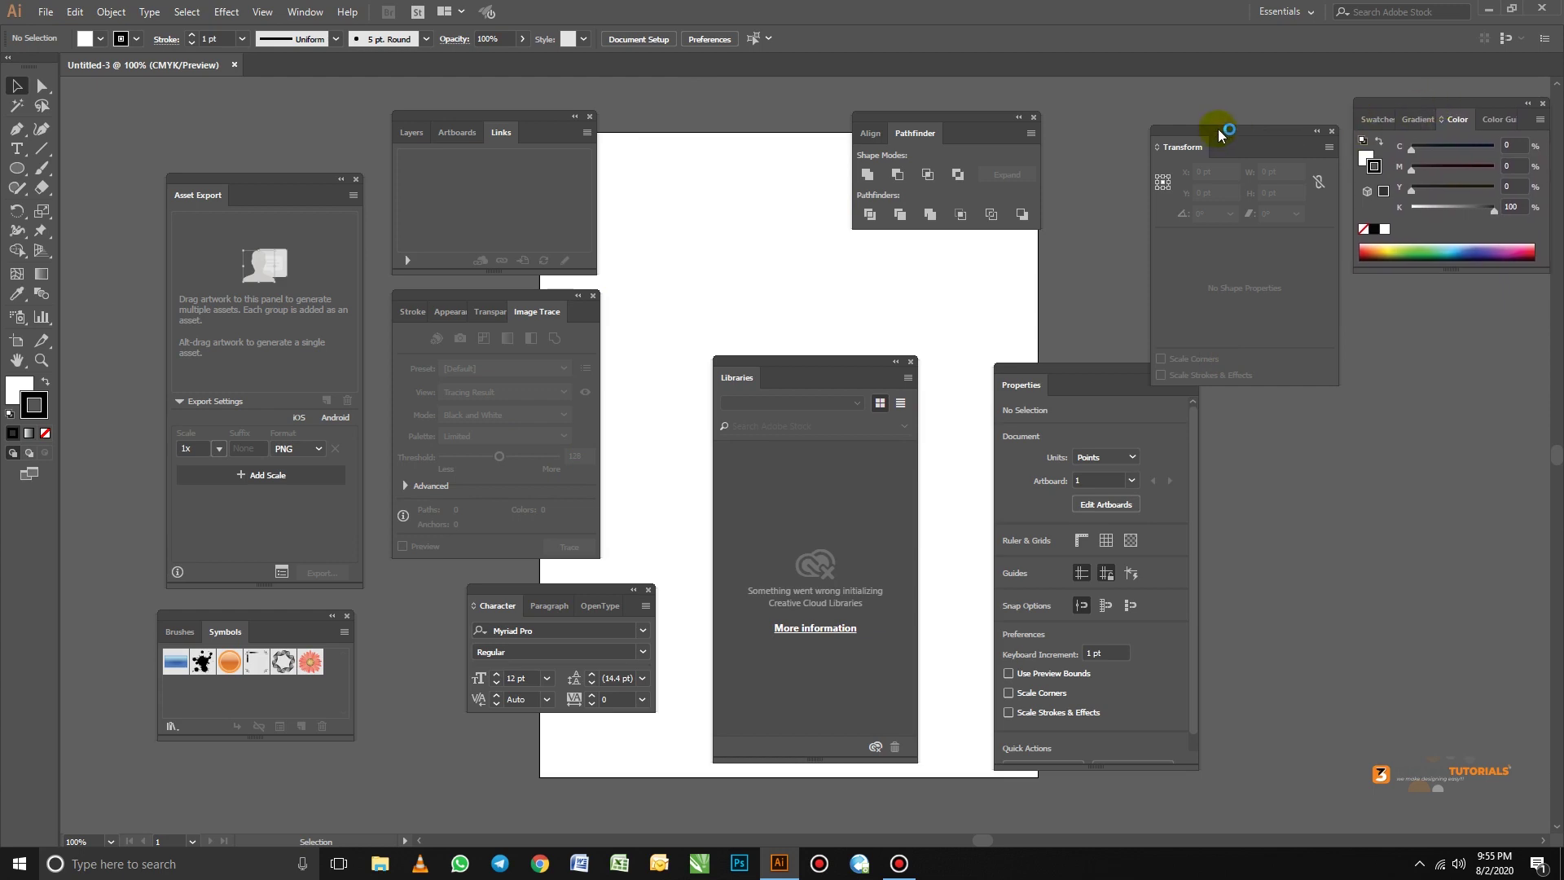
{"action": "left_click_drag", "start_coordinate": [1218, 128], "coordinate": [1141, 105]}
{"action": "left_click_drag", "start_coordinate": [1466, 100], "coordinate": [1433, 87]}
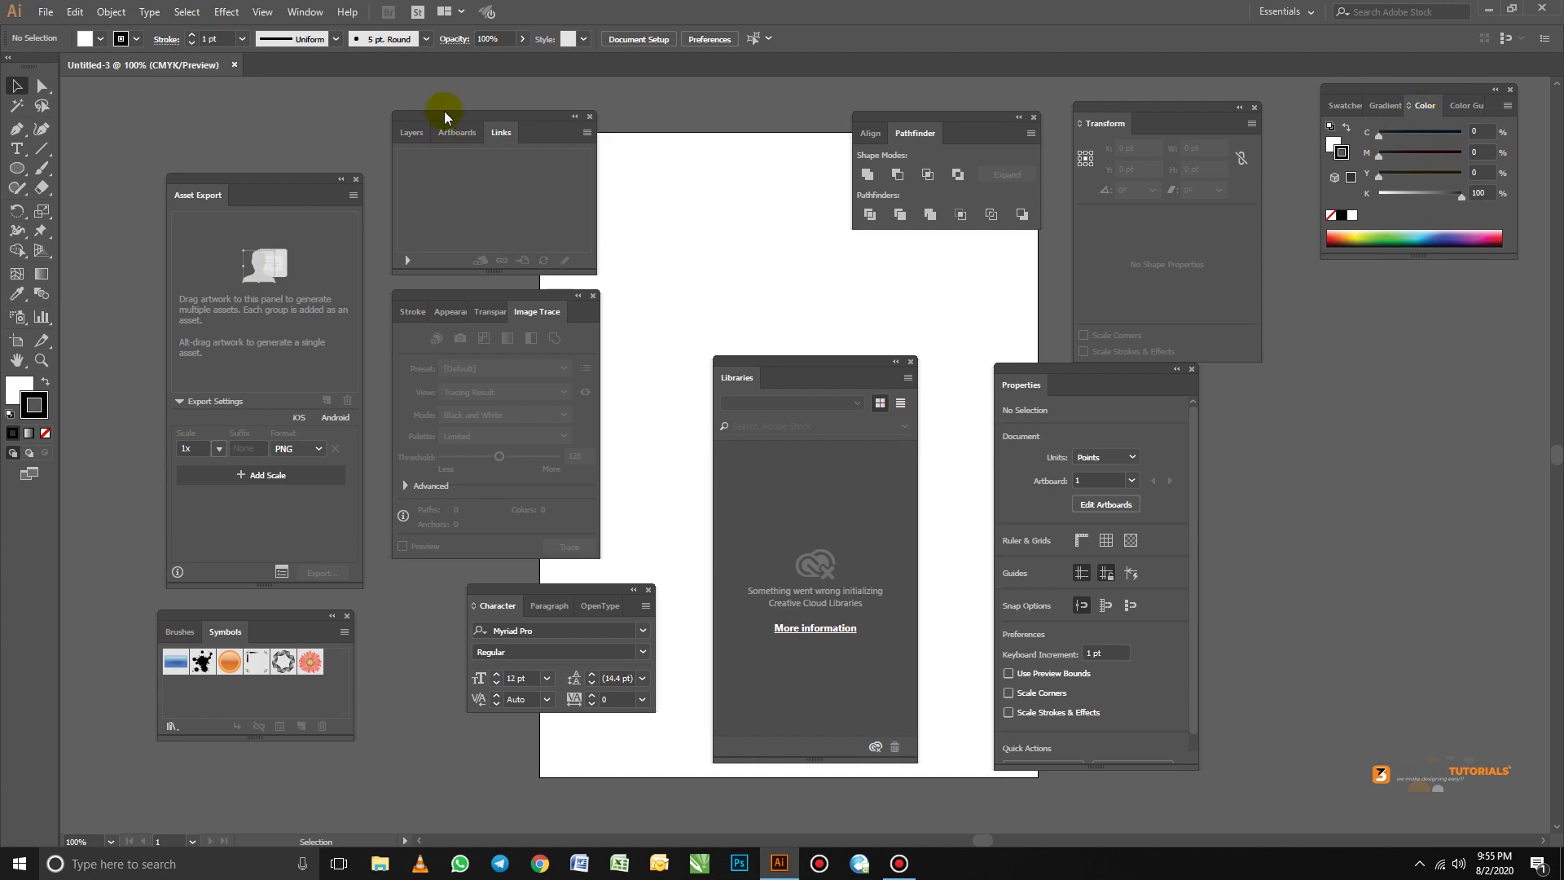
Attach the Layers, Artboards and Links group directly beneath the Color group, and bring Layers to the front
{"action": "left_click_drag", "start_coordinate": [454, 109], "coordinate": [1374, 280]}
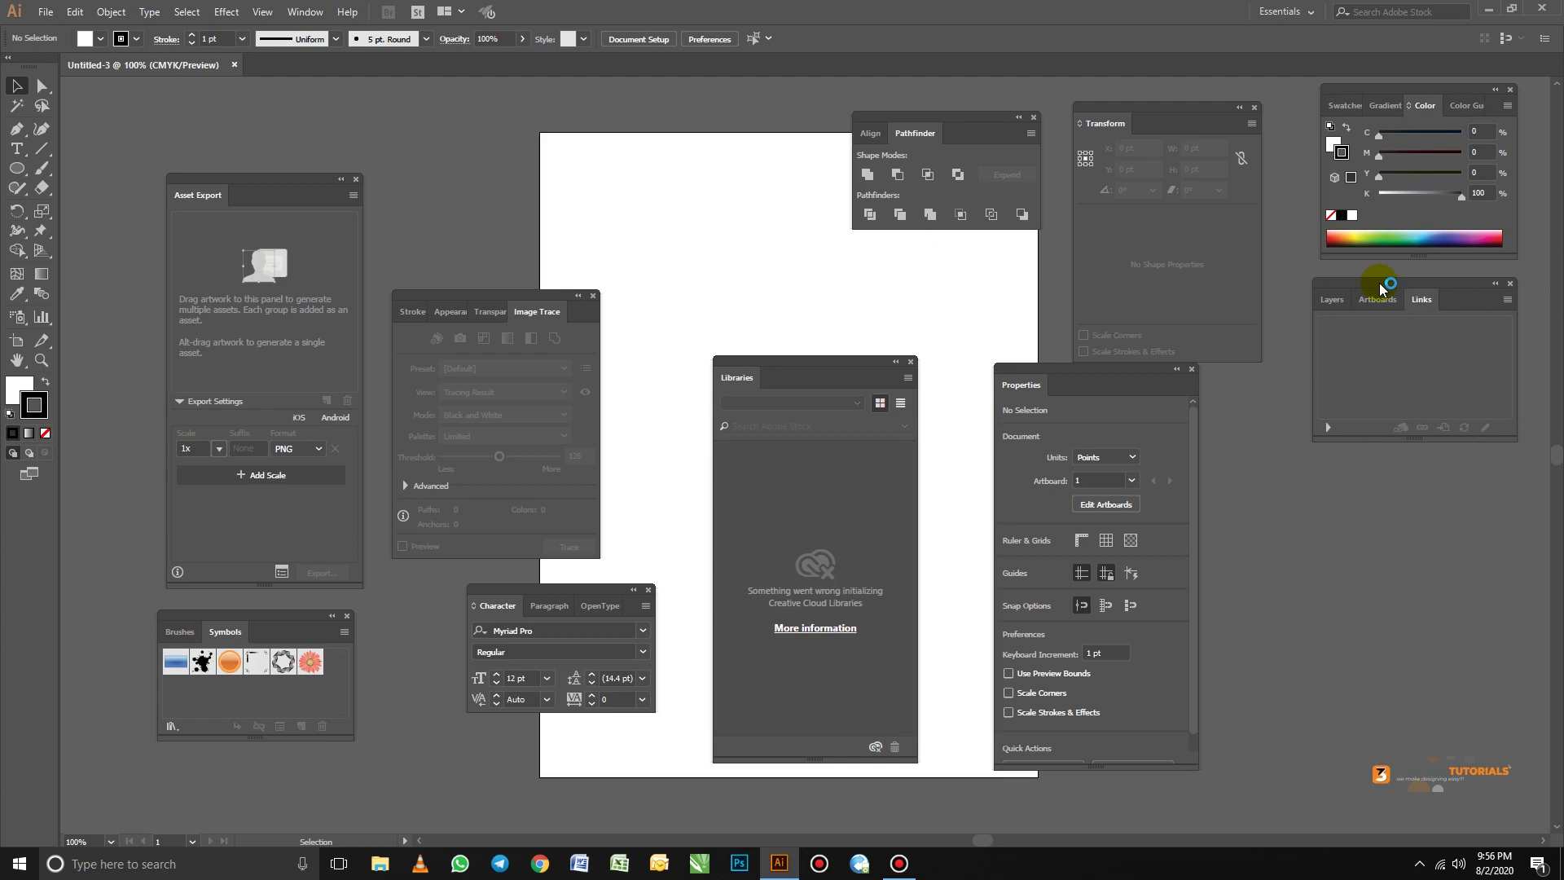
{"action": "left_click_drag", "start_coordinate": [1380, 288], "coordinate": [1387, 268]}
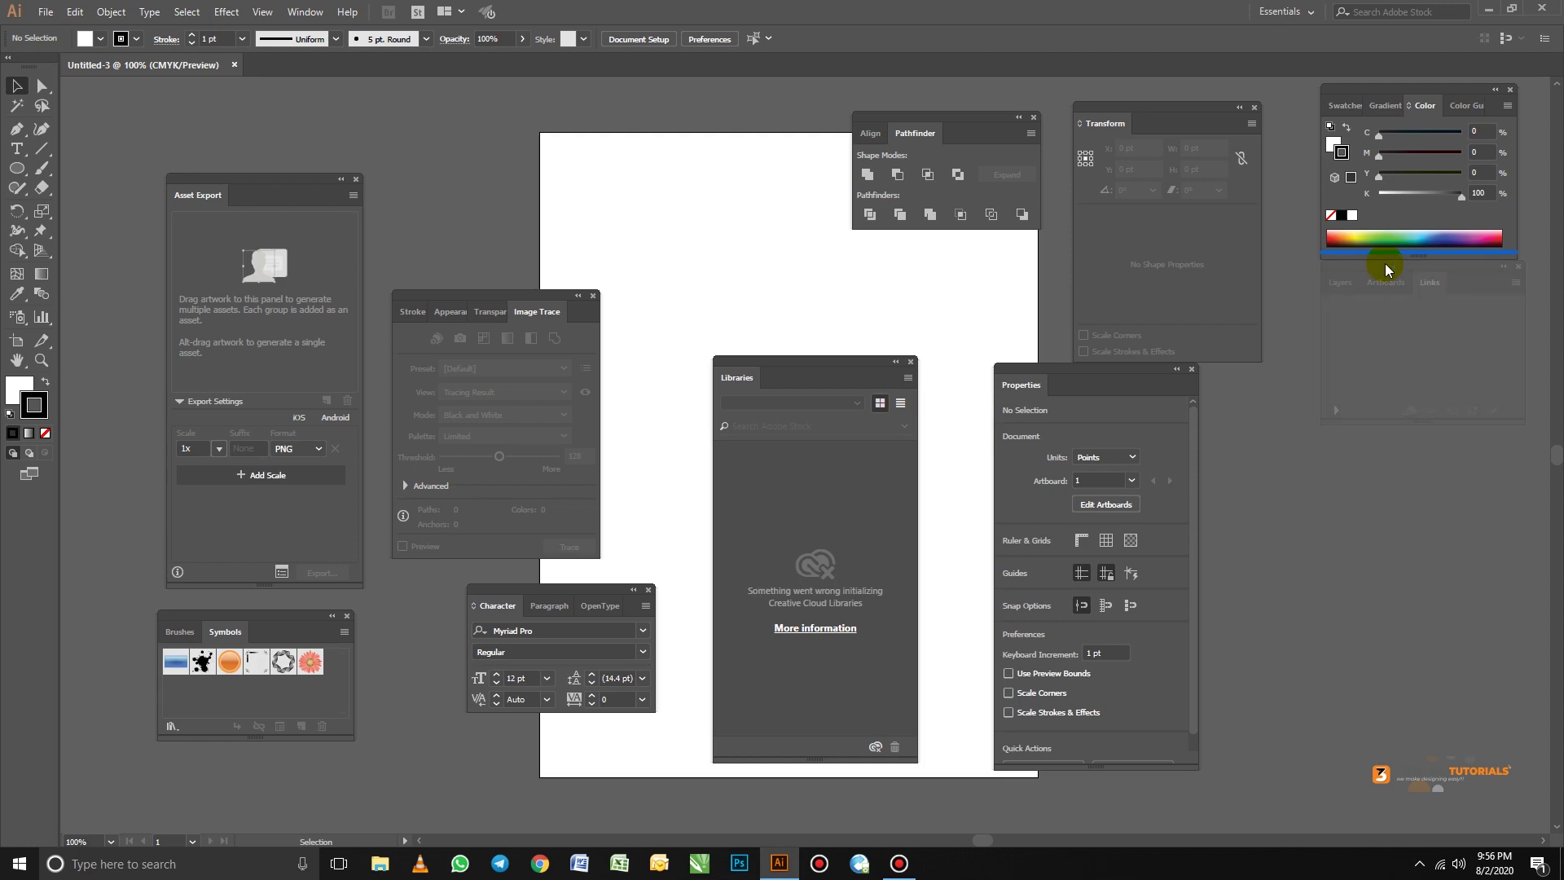
{"action": "left_click_drag", "start_coordinate": [1387, 269], "coordinate": [1387, 269]}
{"action": "left_click_drag", "start_coordinate": [1384, 262], "coordinate": [1384, 263]}
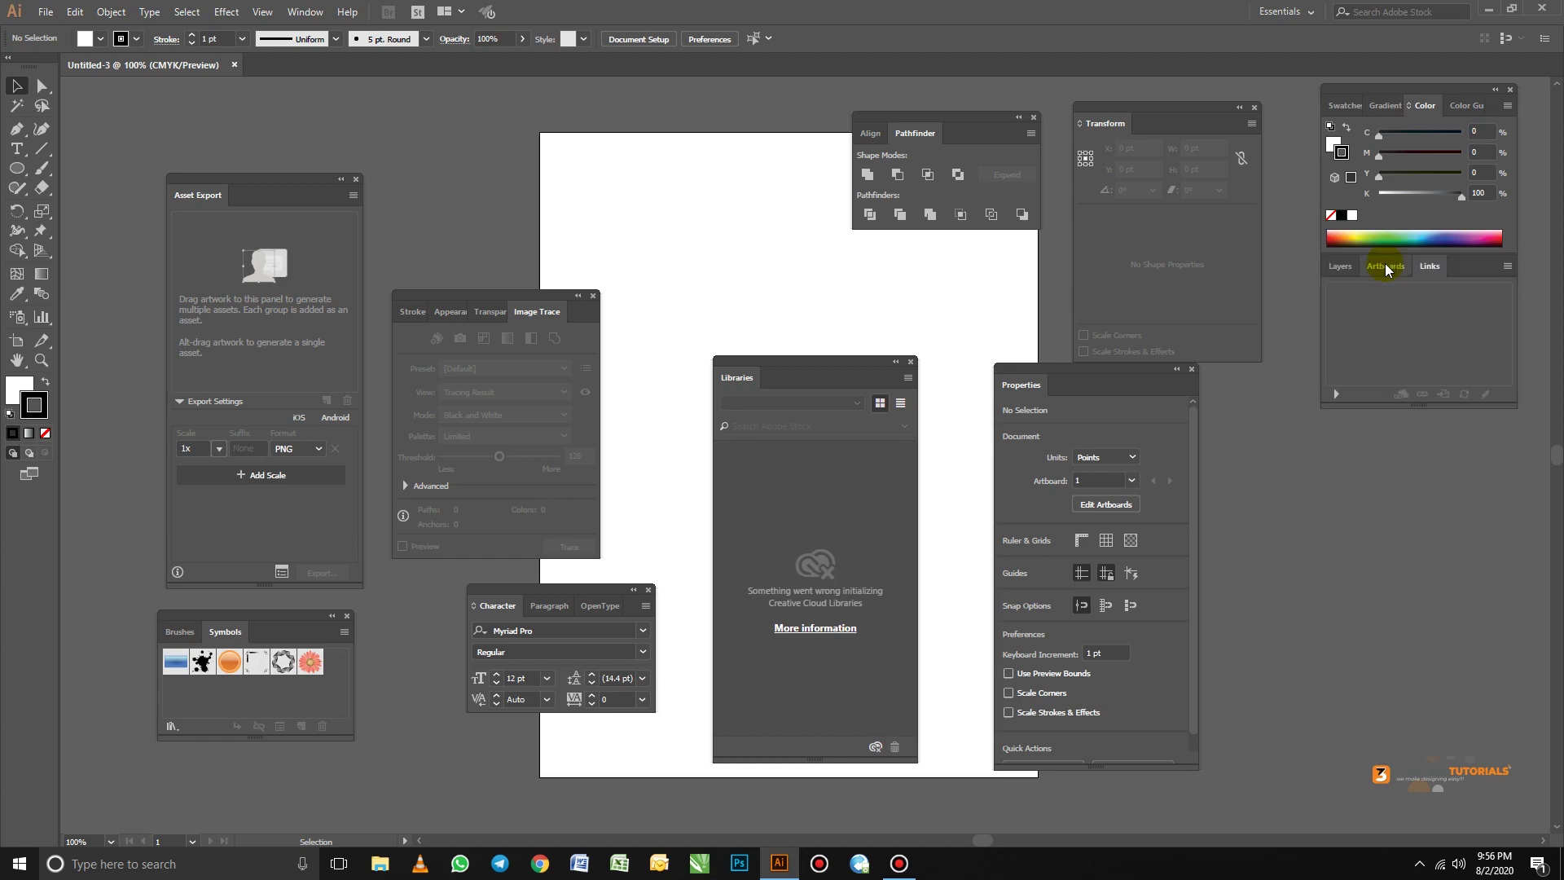
{"action": "left_click", "coordinate": [1342, 266]}
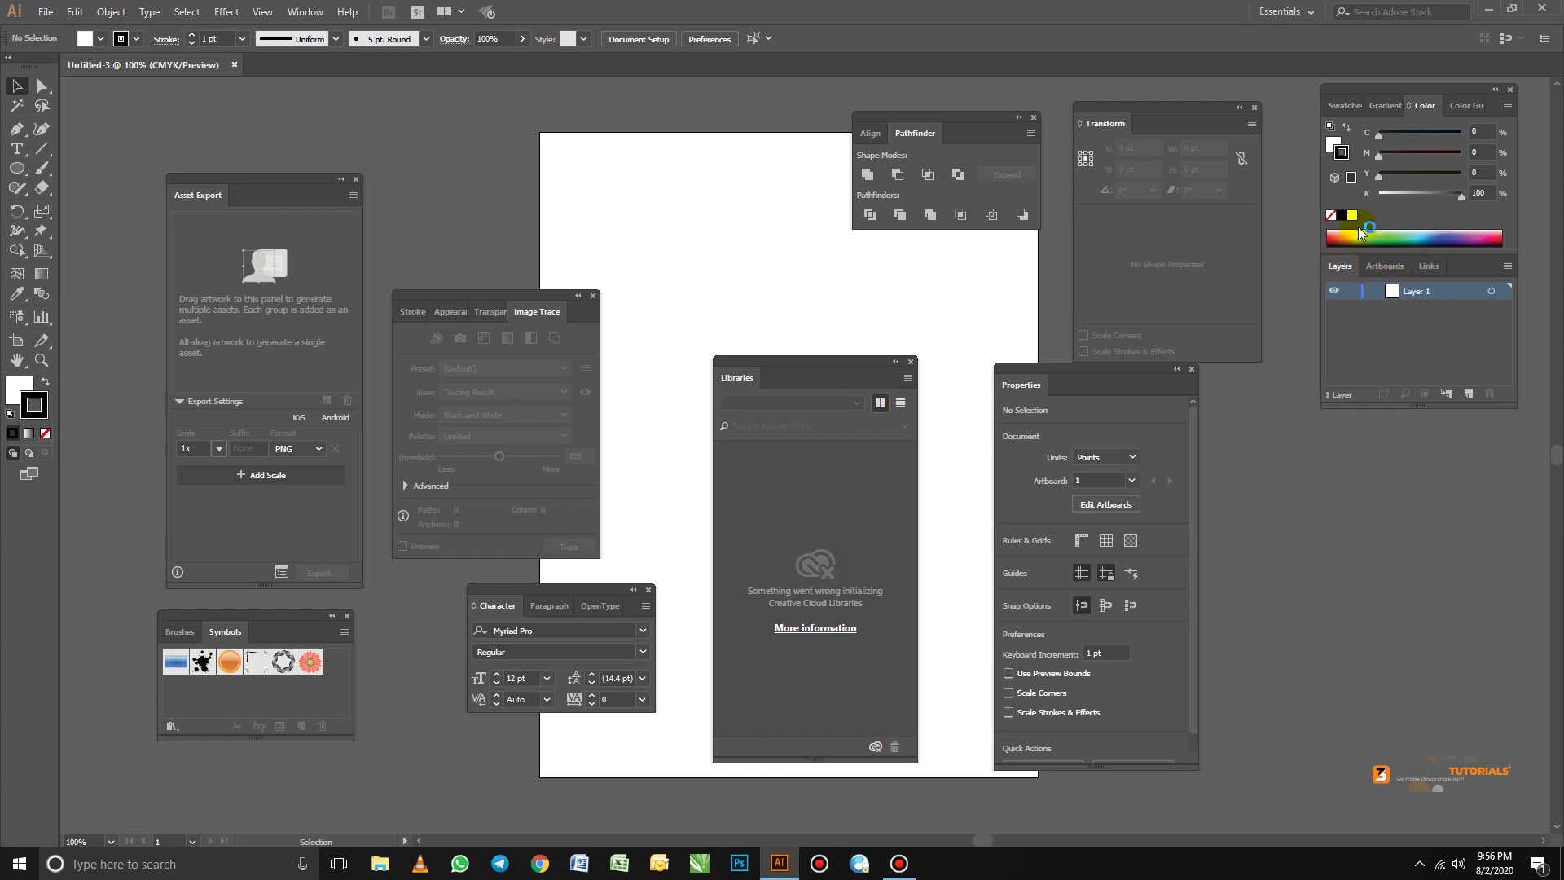
Stack the Stroke and Image Trace group beneath Layers with Stroke in front, and attach the Align and Pathfinder group below it
{"action": "mouse_move", "coordinate": [1402, 85]}
{"action": "left_mouse_down"}
{"action": "mouse_move", "coordinate": [1425, 104]}
{"action": "mouse_move", "coordinate": [1414, 81]}
{"action": "left_mouse_up"}
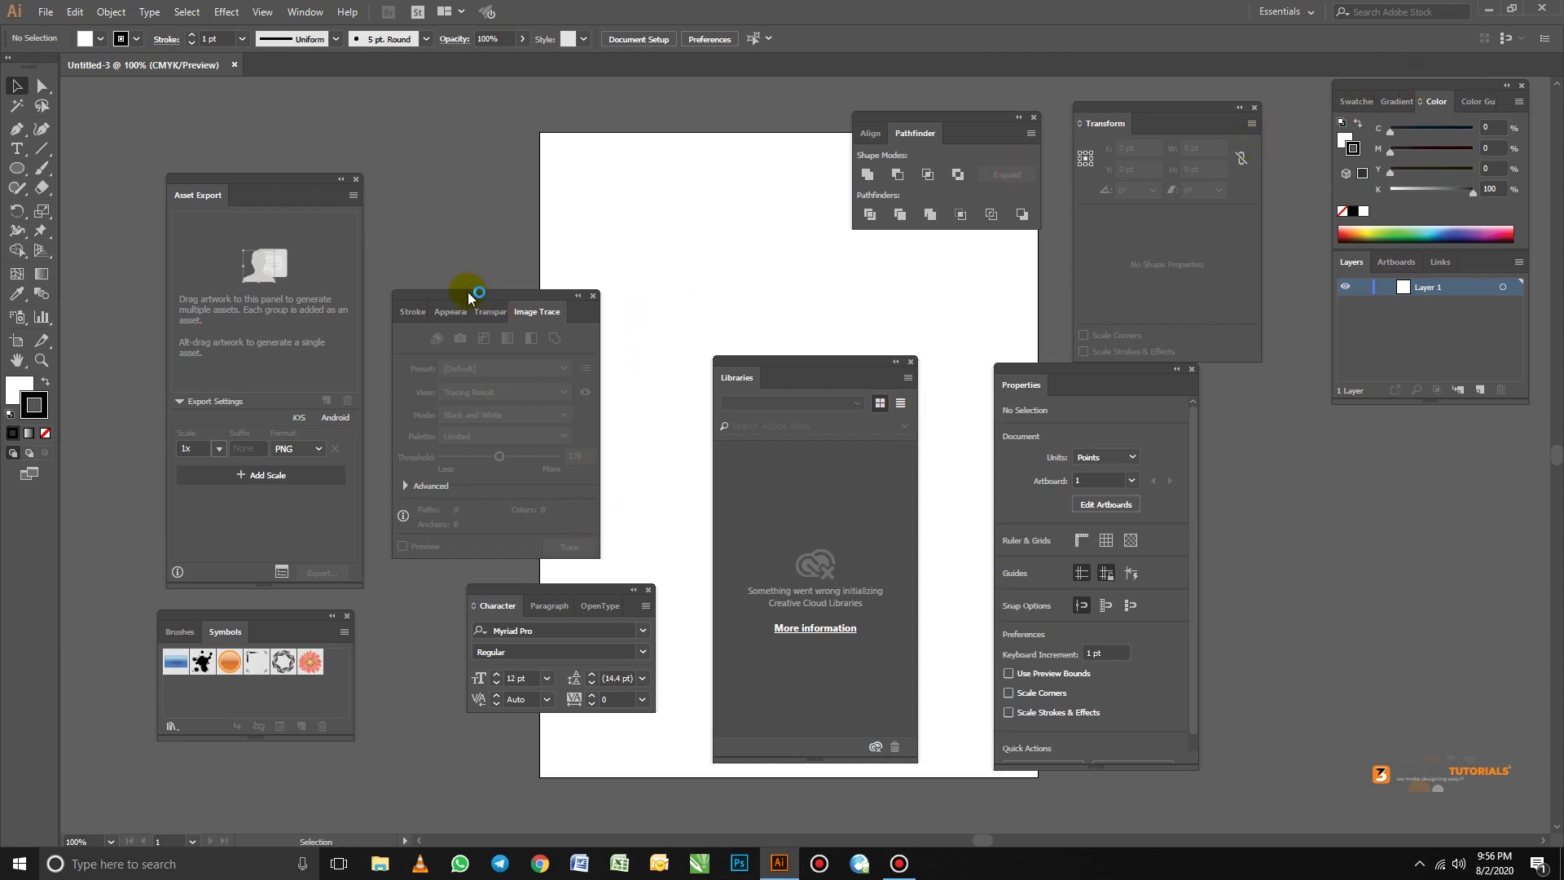
{"action": "mouse_move", "coordinate": [467, 290]}
{"action": "left_mouse_down"}
{"action": "mouse_move", "coordinate": [508, 239]}
{"action": "mouse_move", "coordinate": [1243, 579]}
{"action": "mouse_move", "coordinate": [1529, 570]}
{"action": "mouse_move", "coordinate": [1422, 407]}
{"action": "left_mouse_up"}
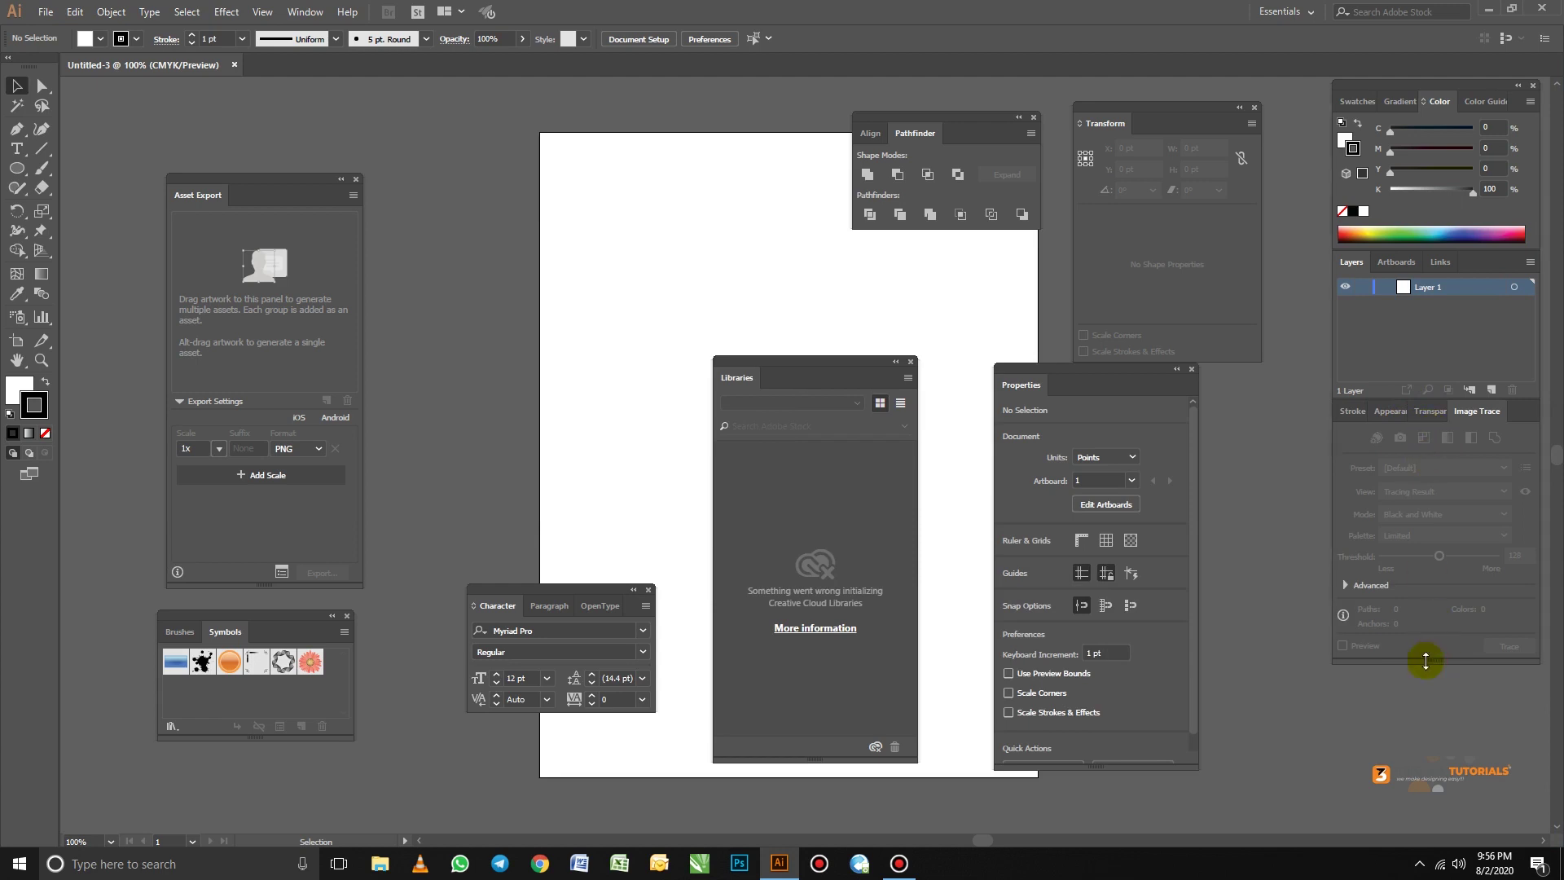
{"action": "left_click", "coordinate": [1430, 407]}
{"action": "left_click", "coordinate": [1389, 411]}
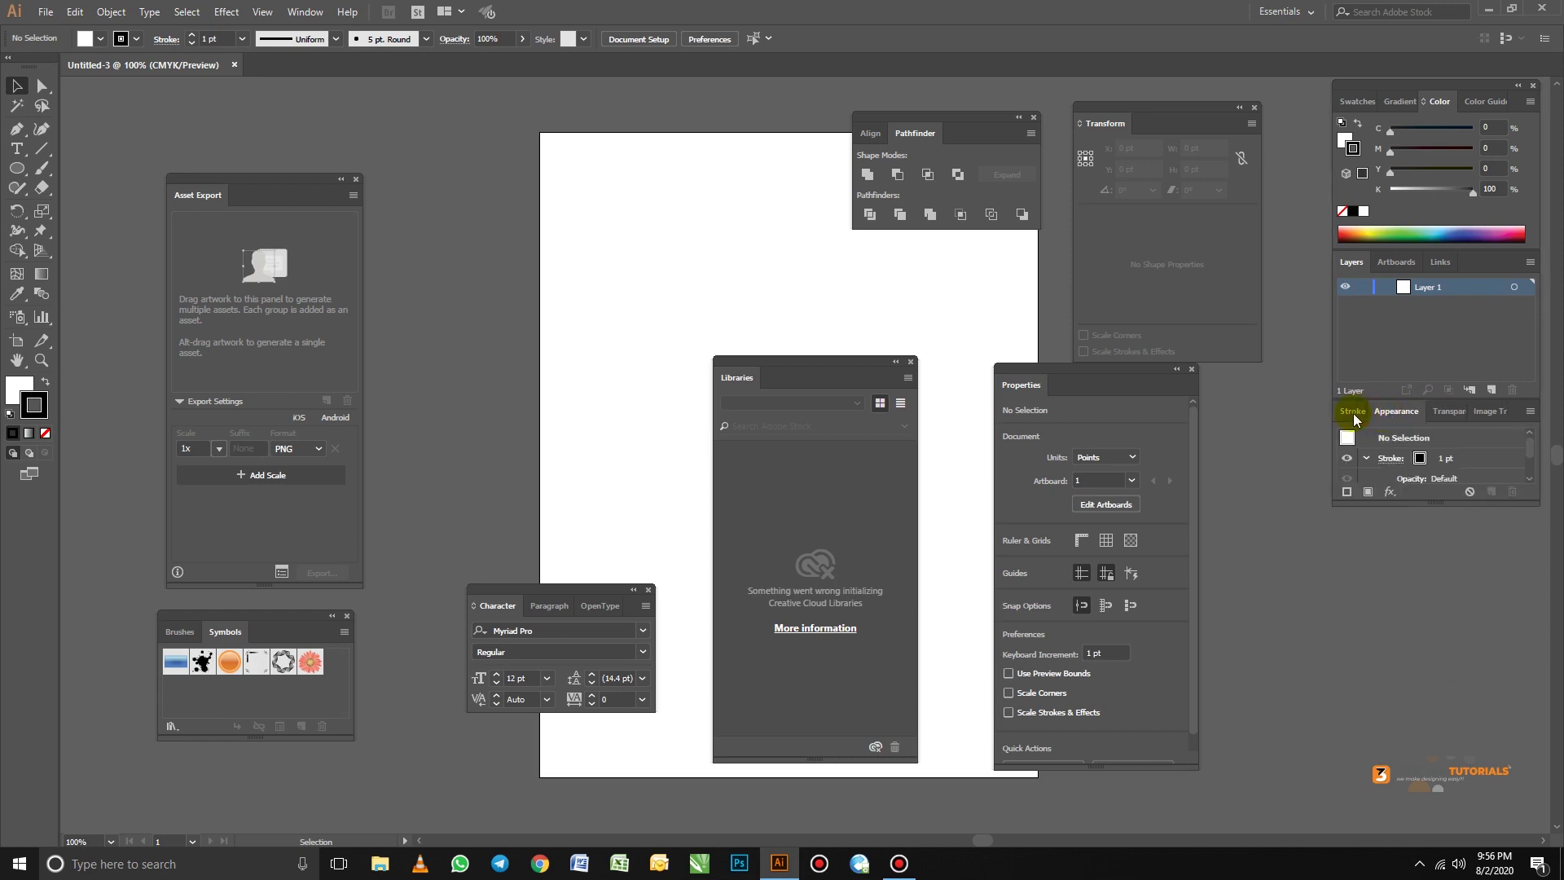
{"action": "left_click", "coordinate": [1353, 412]}
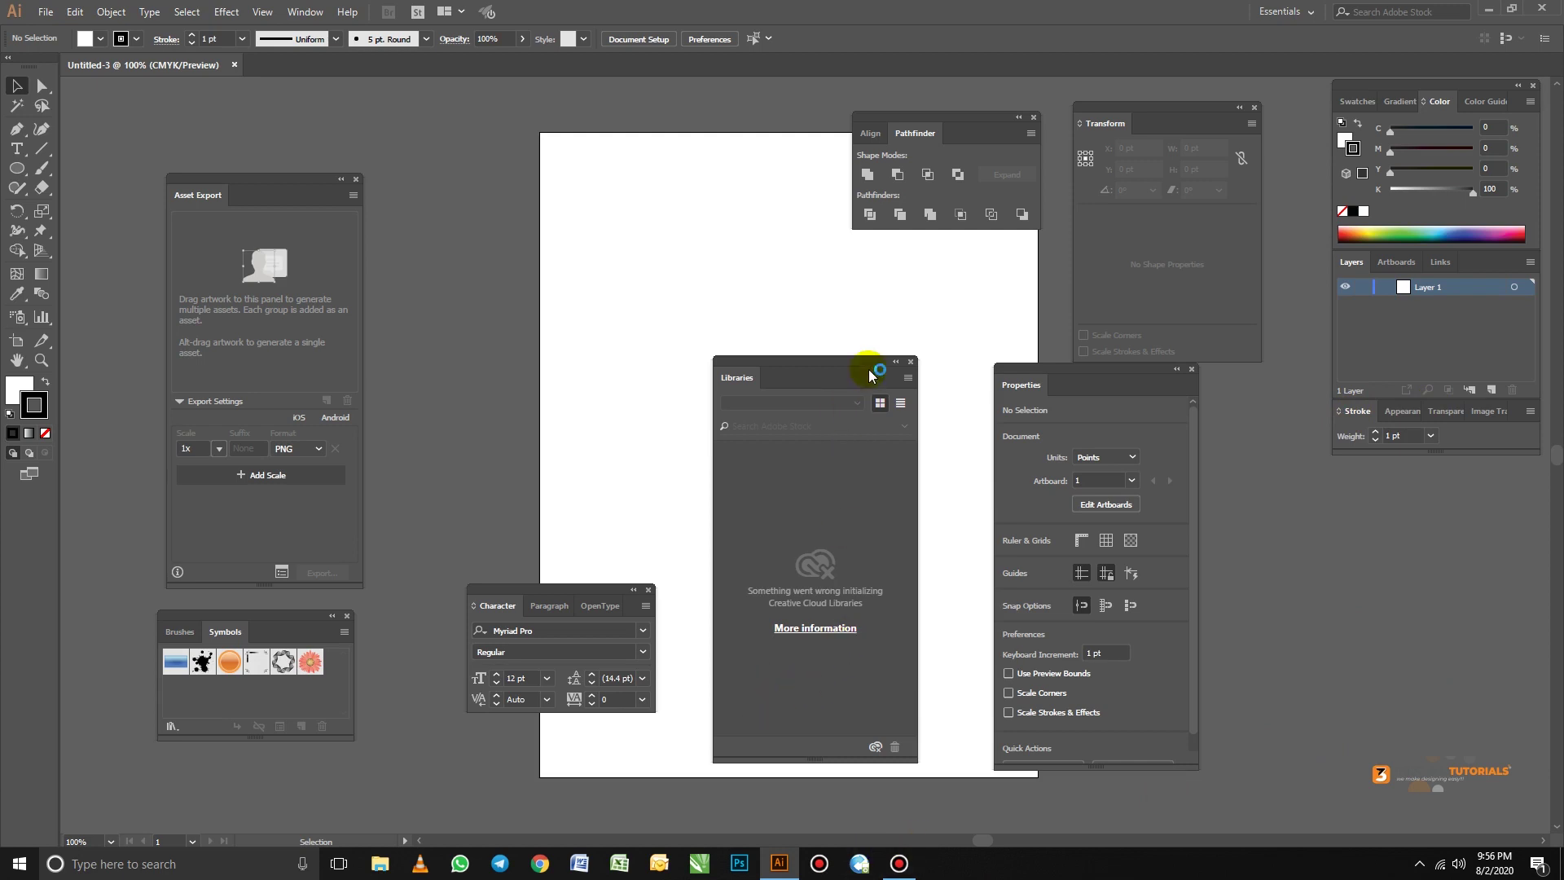
{"action": "mouse_move", "coordinate": [931, 115]}
{"action": "left_mouse_down"}
{"action": "mouse_move", "coordinate": [1425, 556]}
{"action": "mouse_move", "coordinate": [1379, 517]}
{"action": "mouse_move", "coordinate": [1370, 453]}
{"action": "left_mouse_up"}
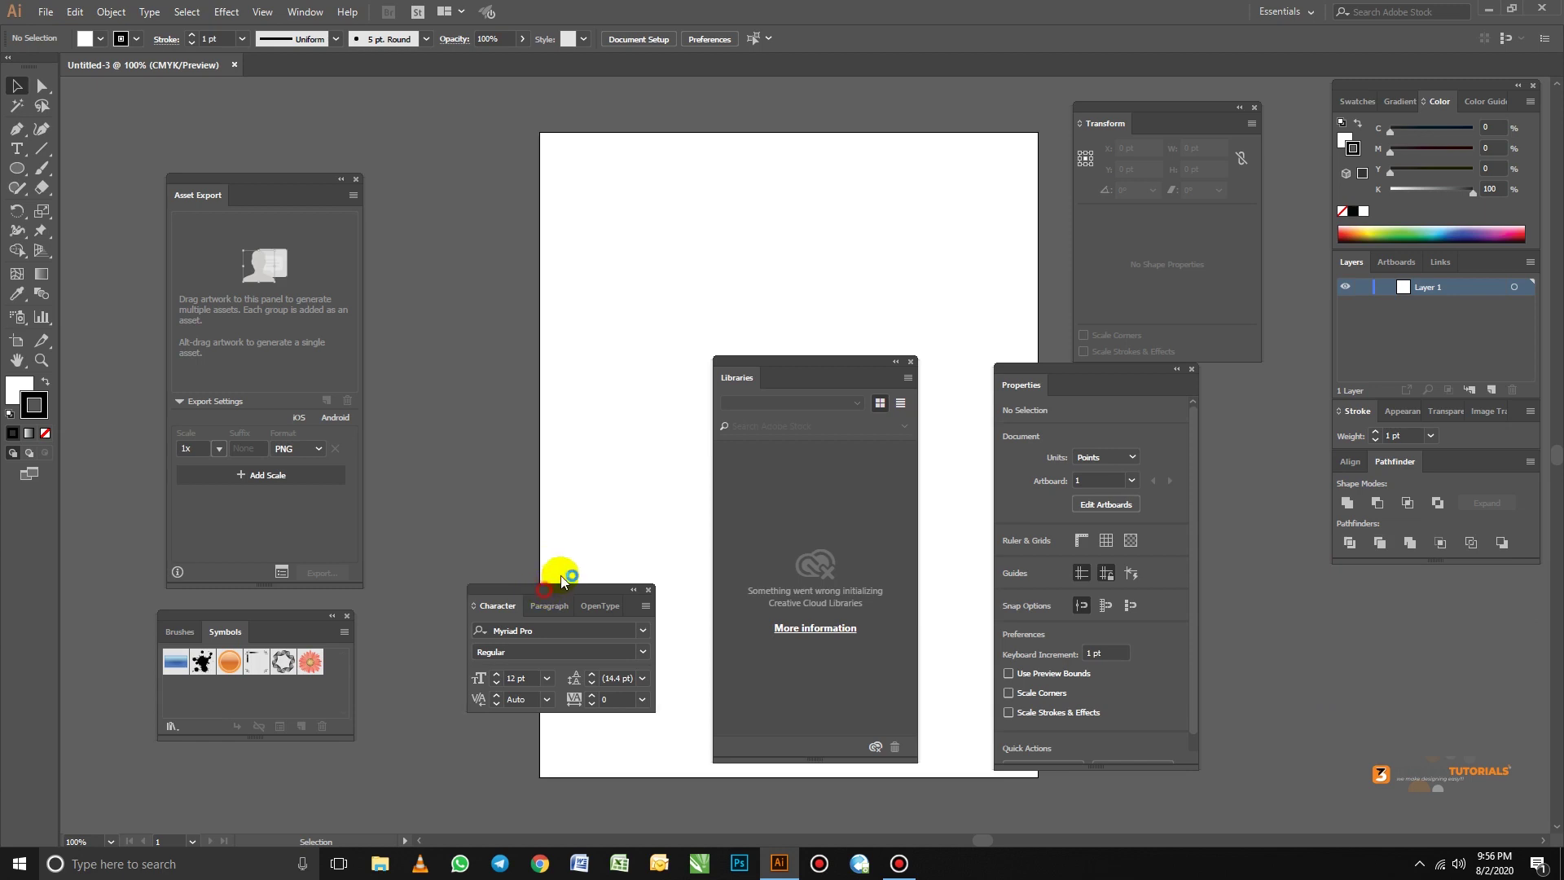
Insert the Character, Paragraph and OpenType group into the panel stack between the Color and Layers groups
{"action": "left_click_drag", "start_coordinate": [558, 588], "coordinate": [976, 646]}
{"action": "left_click_drag", "start_coordinate": [1182, 684], "coordinate": [1211, 376]}
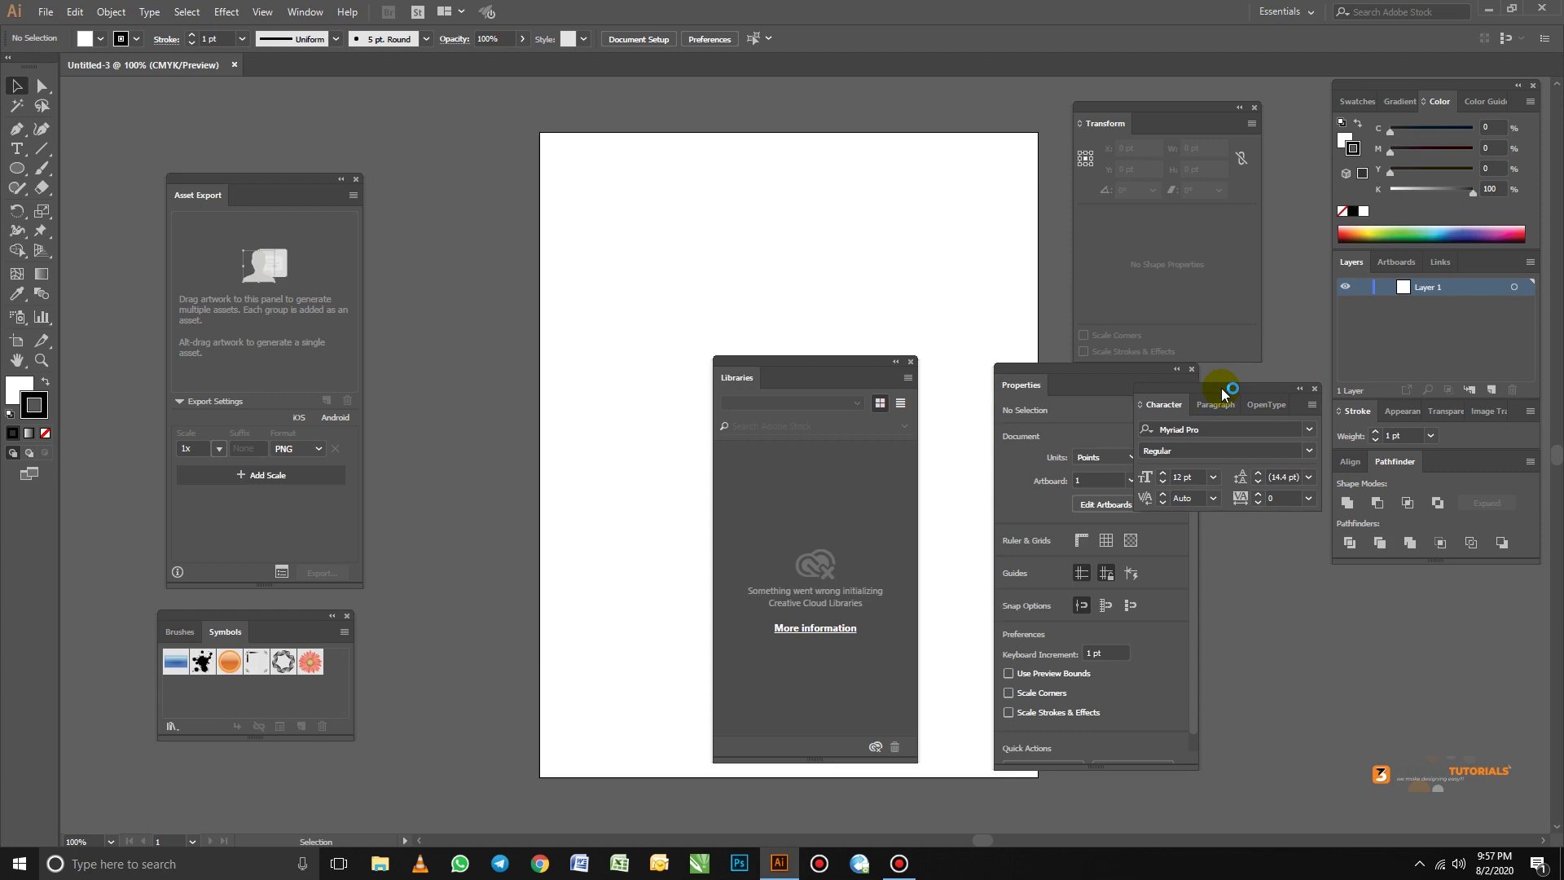
{"action": "left_click_drag", "start_coordinate": [1222, 393], "coordinate": [1370, 401]}
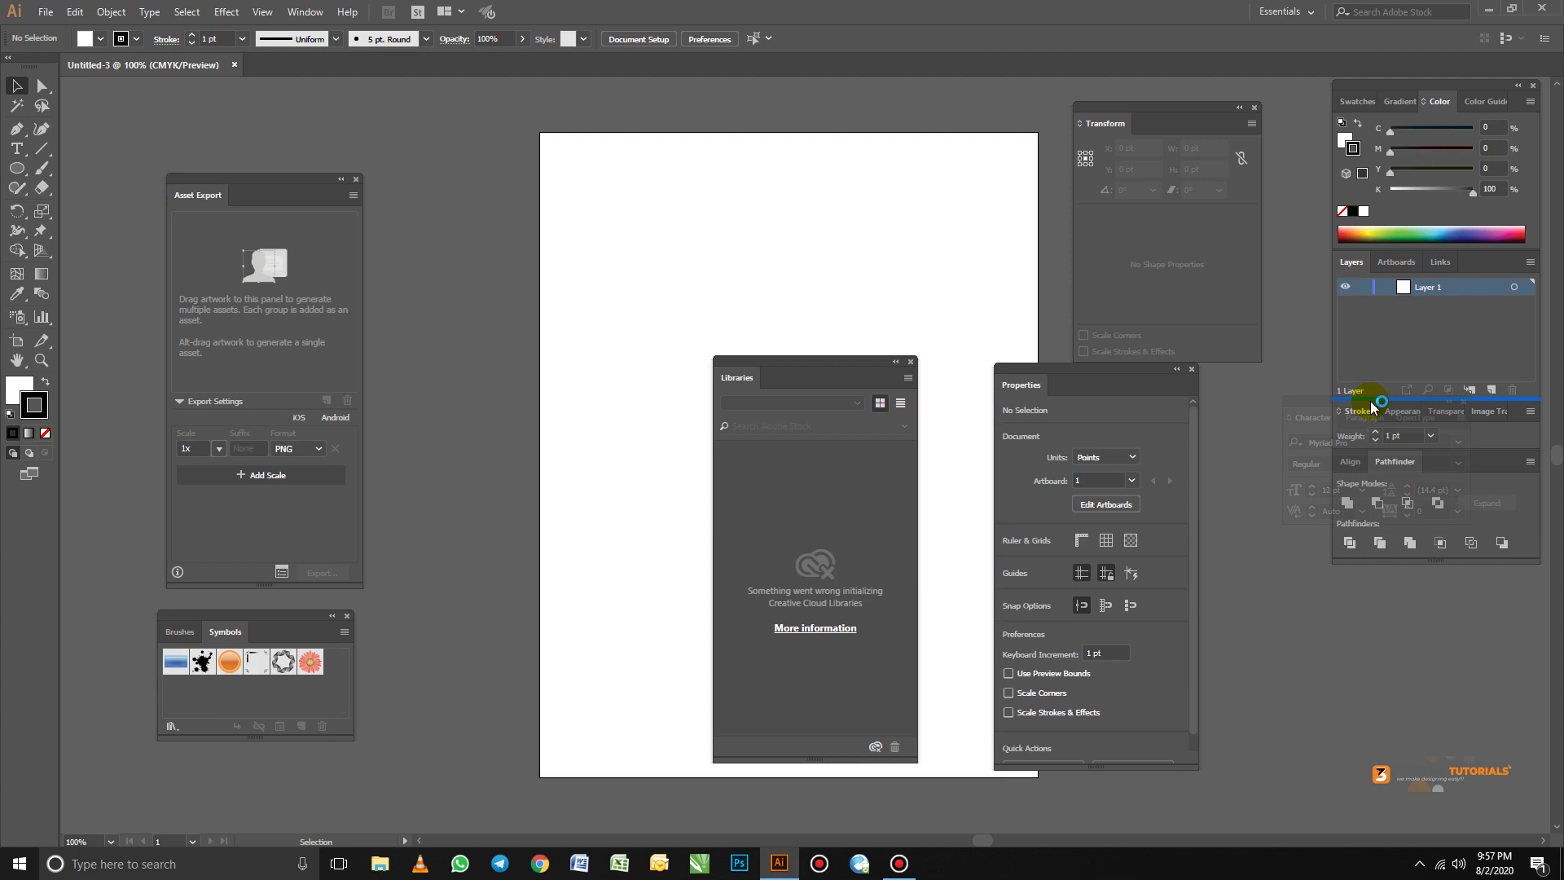
{"action": "left_click_drag", "start_coordinate": [1370, 401], "coordinate": [1385, 252]}
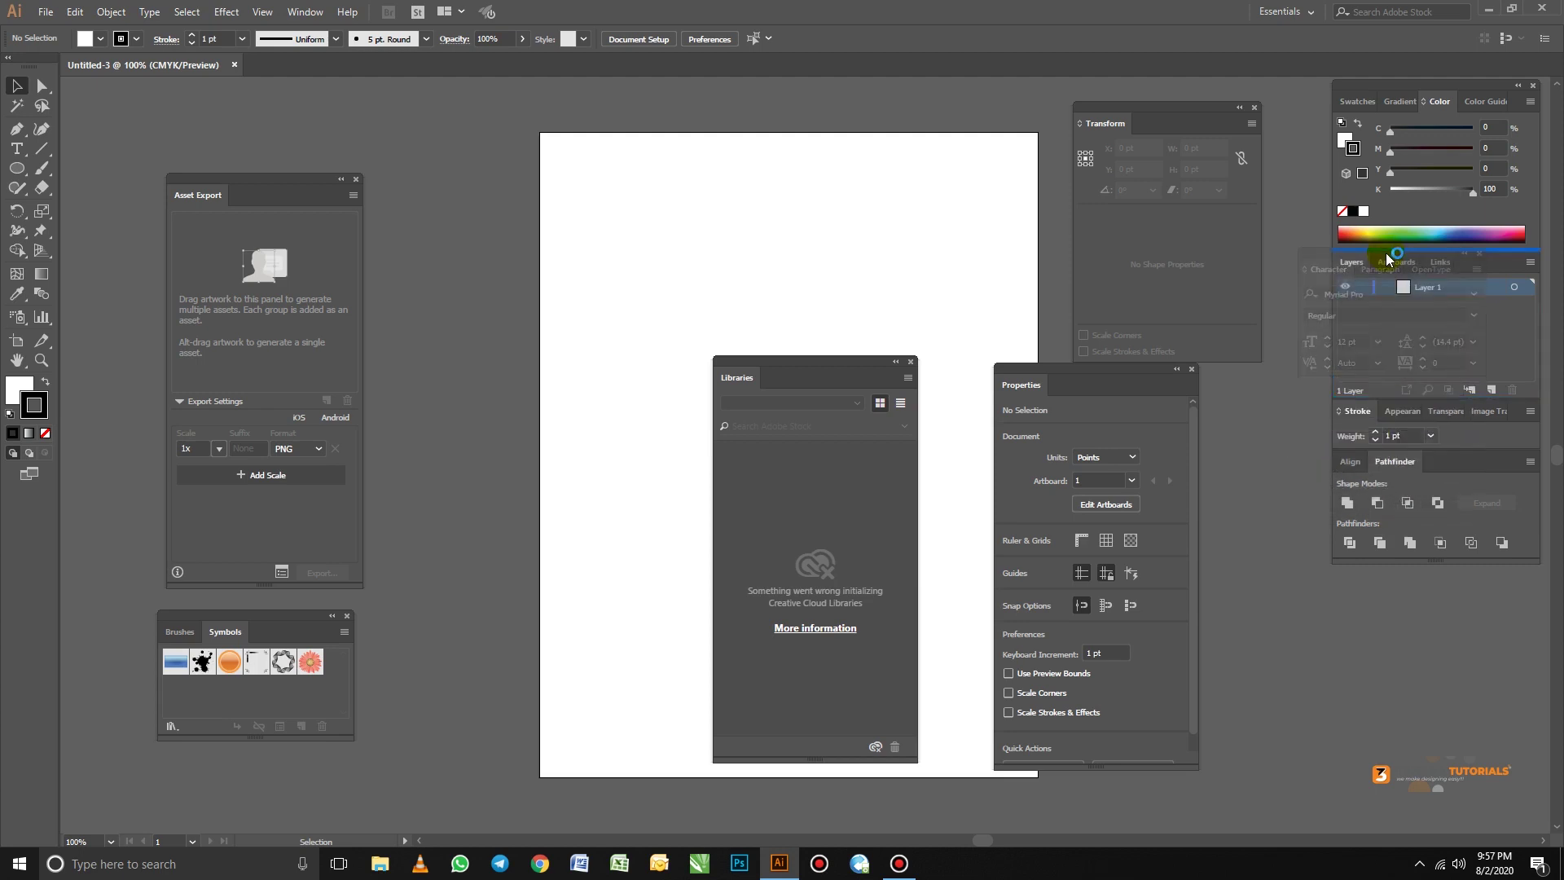
{"action": "left_click_drag", "start_coordinate": [1385, 253], "coordinate": [1386, 253]}
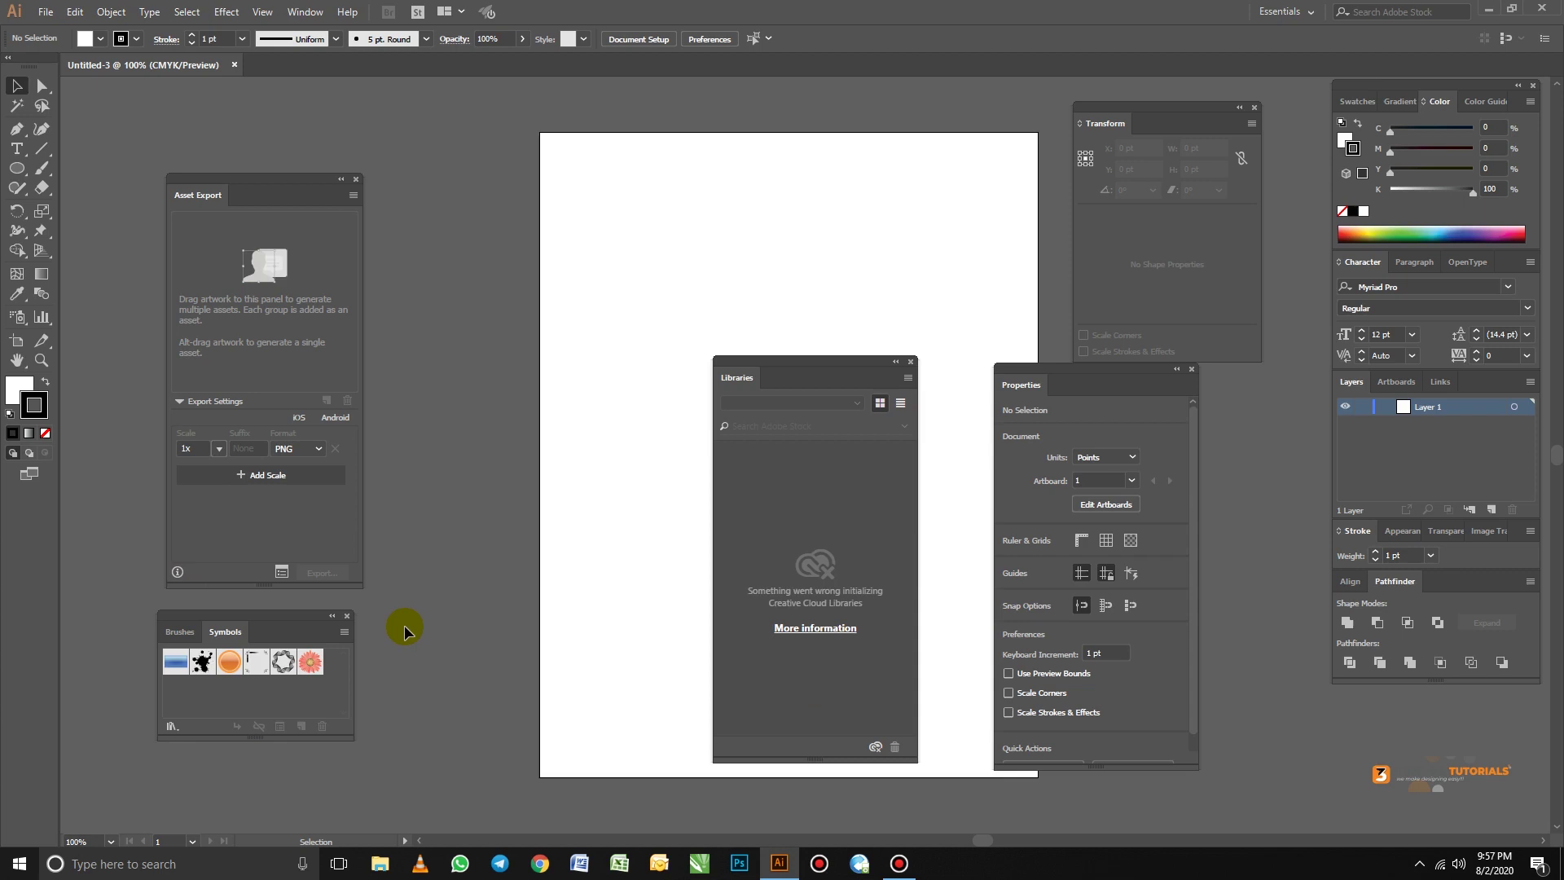
Separate Brushes from Symbols and add it as the last panel in the Stroke group, leaving Stroke in front
{"action": "mouse_move", "coordinate": [264, 614]}
{"action": "left_mouse_down"}
{"action": "mouse_move", "coordinate": [534, 573]}
{"action": "mouse_move", "coordinate": [608, 535]}
{"action": "left_mouse_up"}
{"action": "left_click", "coordinate": [475, 567]}
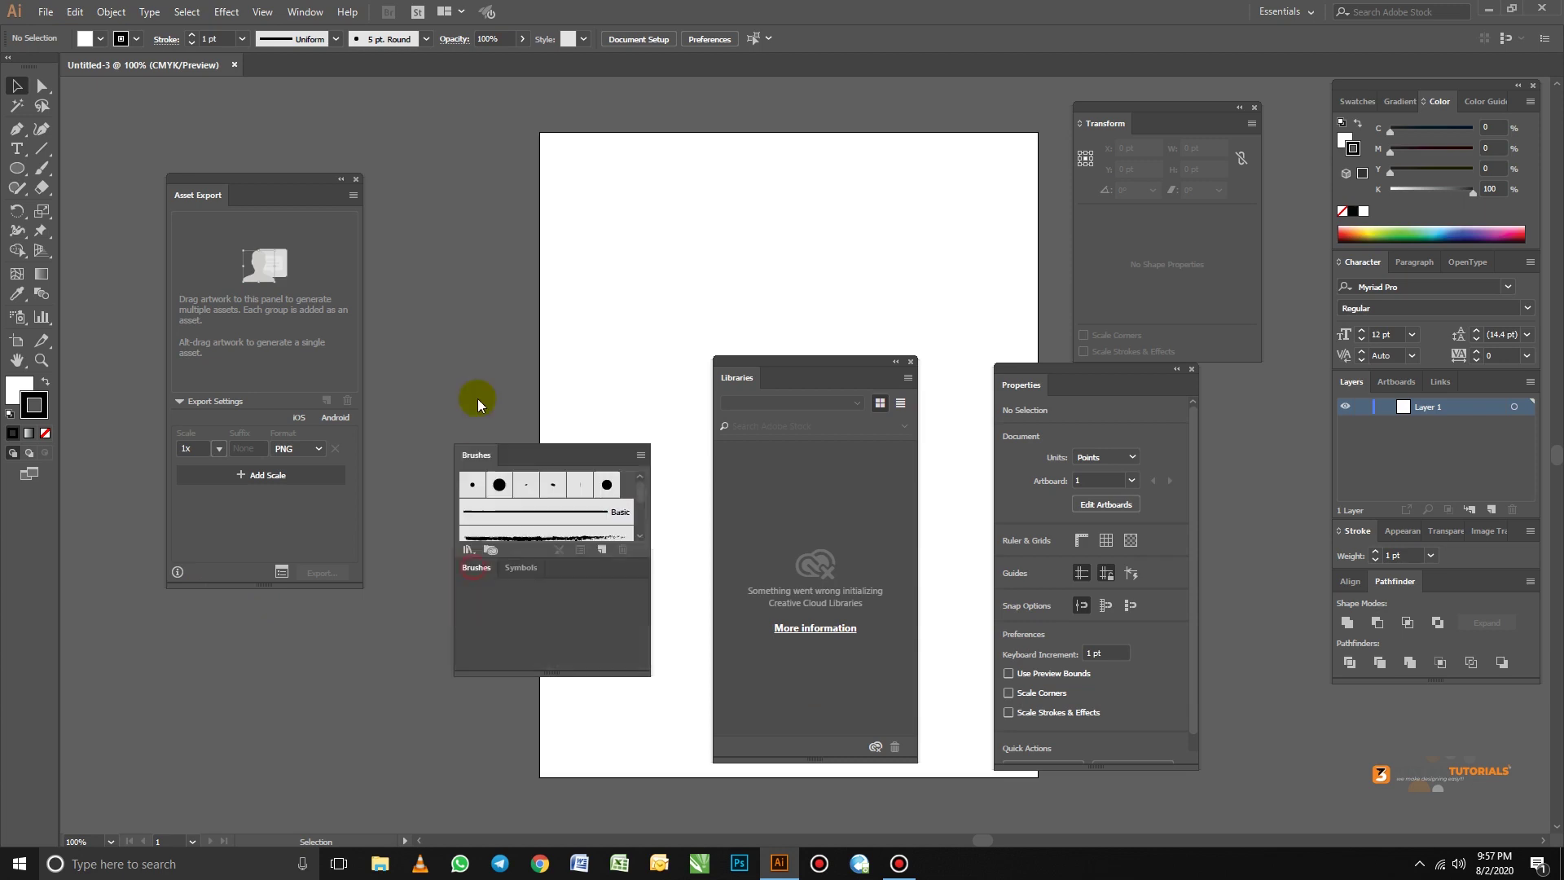
{"action": "left_click_drag", "start_coordinate": [477, 399], "coordinate": [477, 253]}
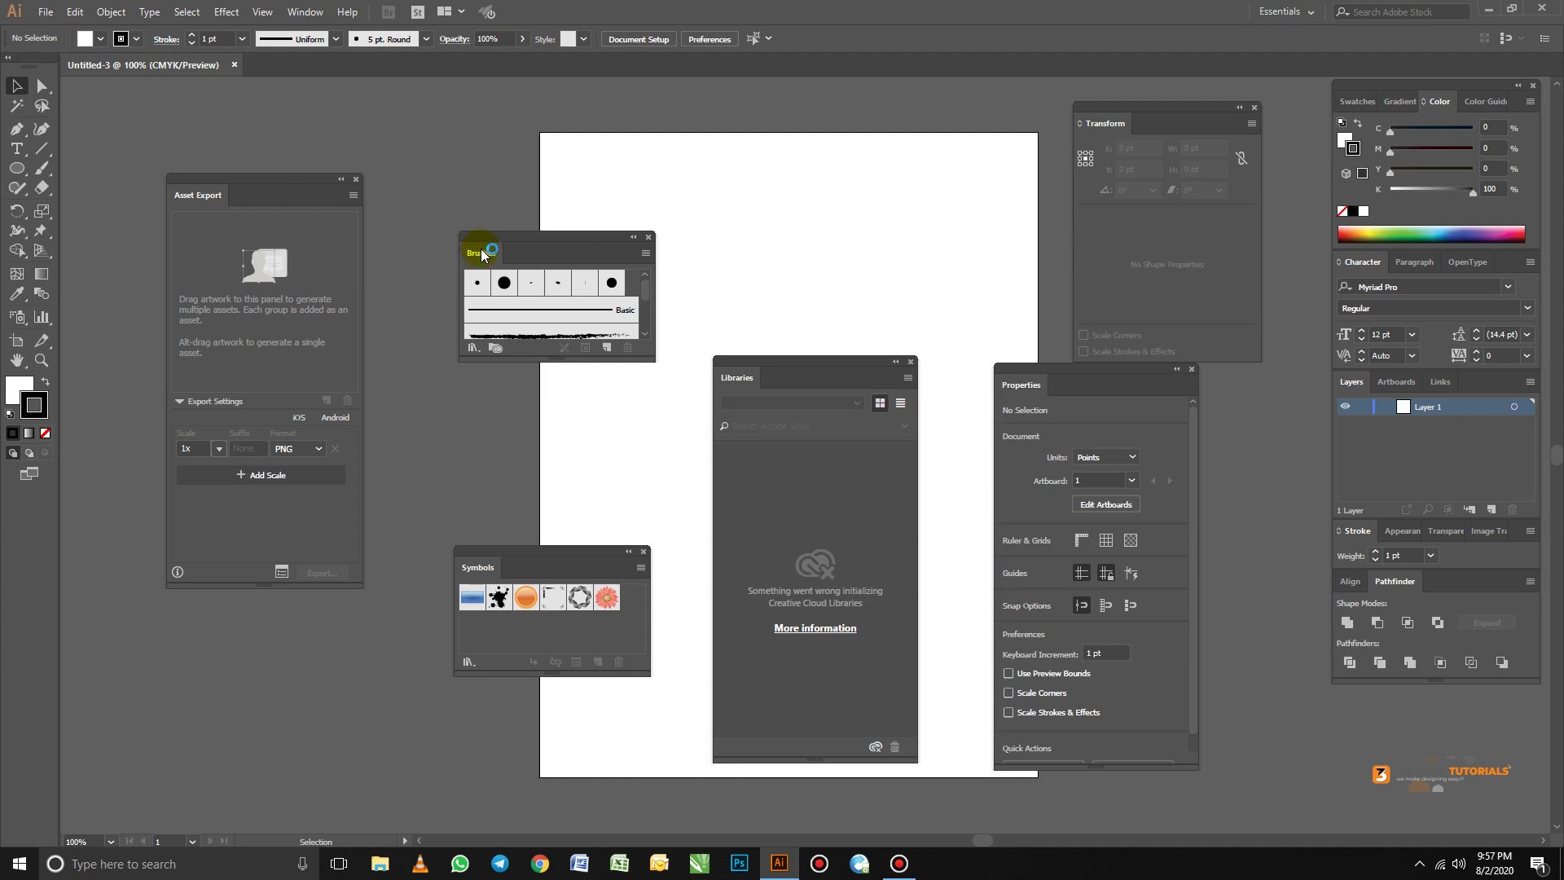
{"action": "left_click", "coordinate": [480, 253]}
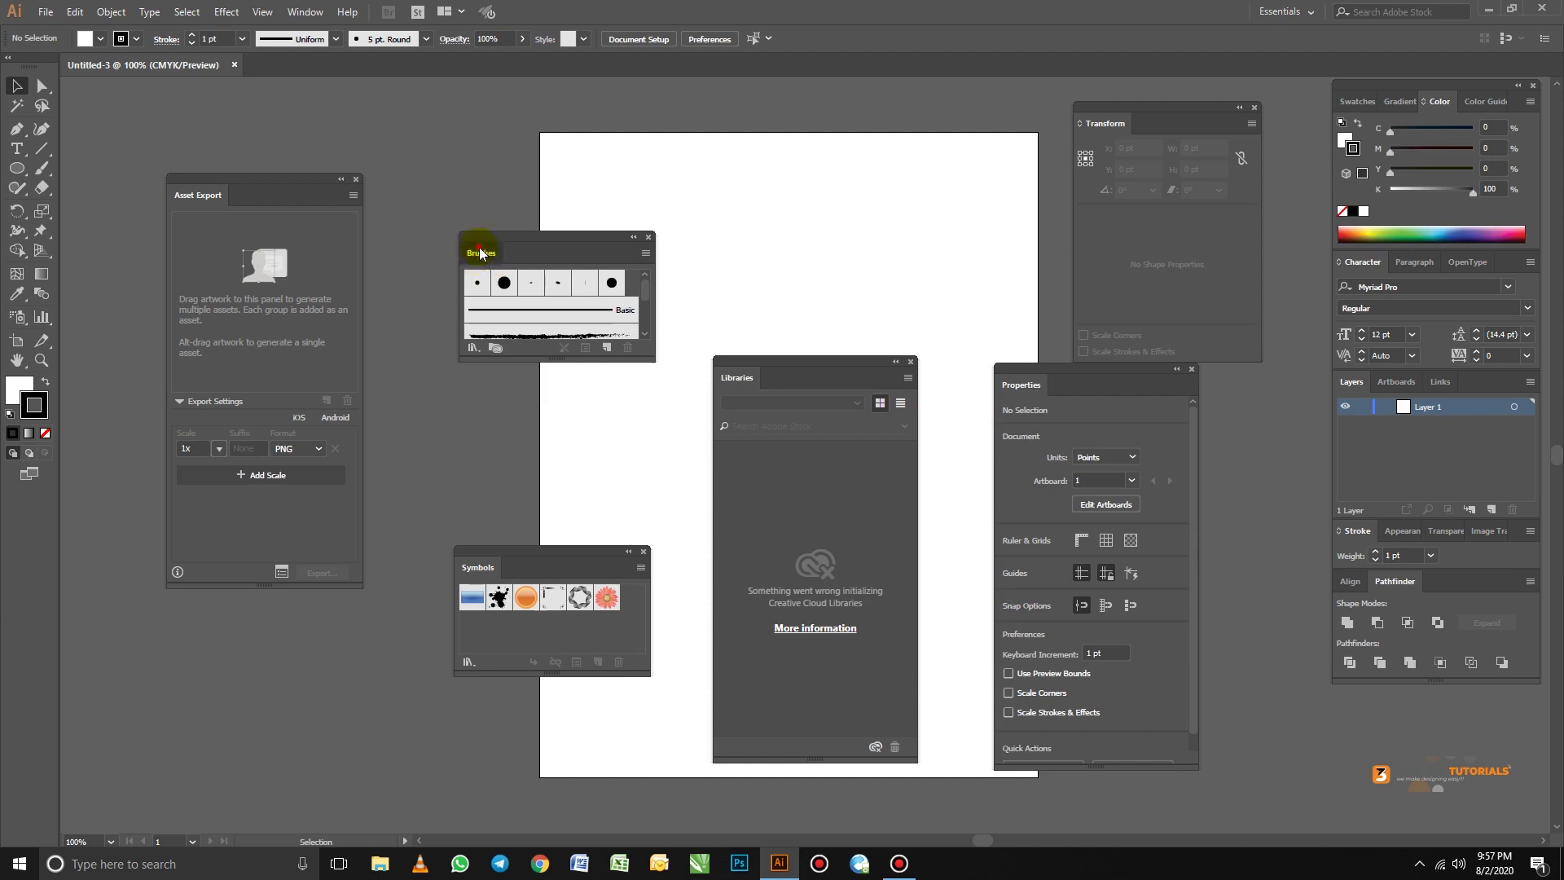
{"action": "mouse_move", "coordinate": [480, 253]}
{"action": "left_mouse_down"}
{"action": "mouse_move", "coordinate": [966, 608]}
{"action": "mouse_move", "coordinate": [1511, 637]}
{"action": "mouse_move", "coordinate": [1485, 526]}
{"action": "left_mouse_up"}
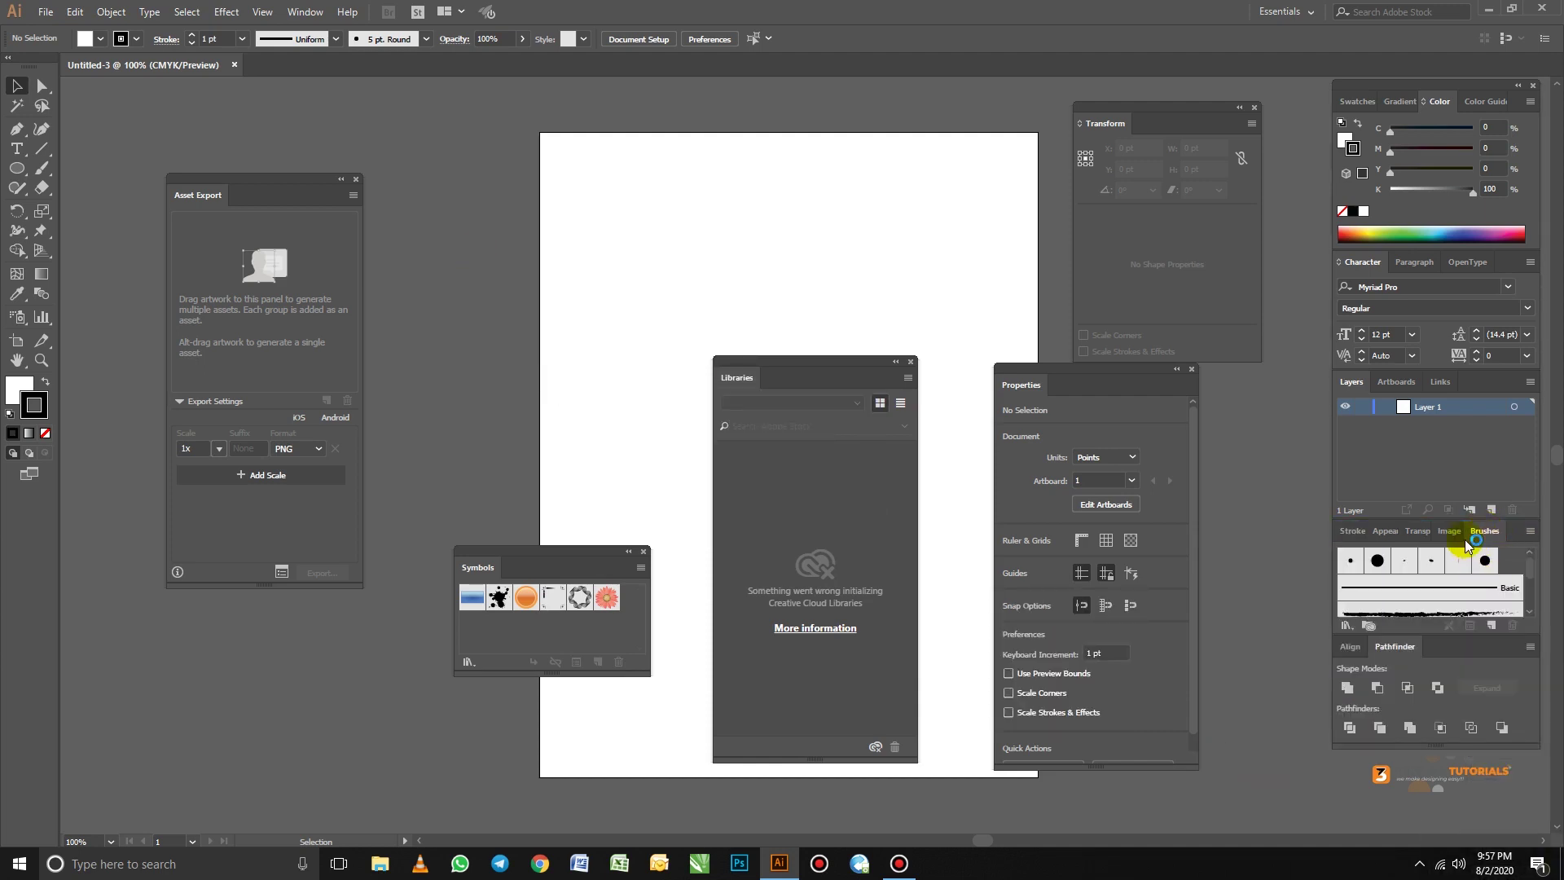
{"action": "left_click", "coordinate": [1448, 535]}
{"action": "left_click", "coordinate": [1404, 534]}
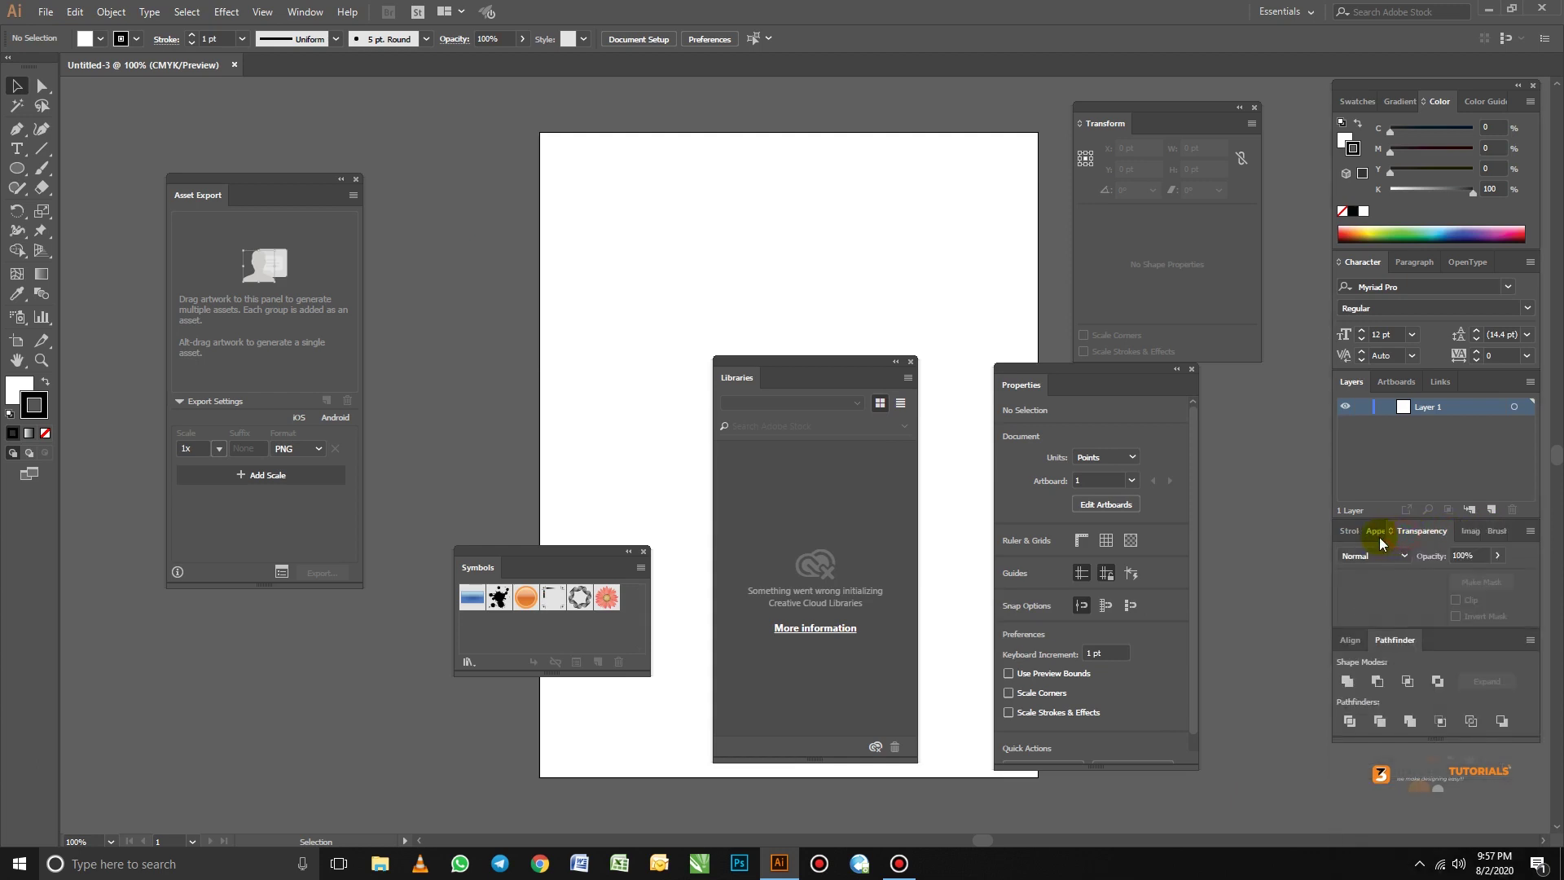
{"action": "left_click", "coordinate": [1350, 530]}
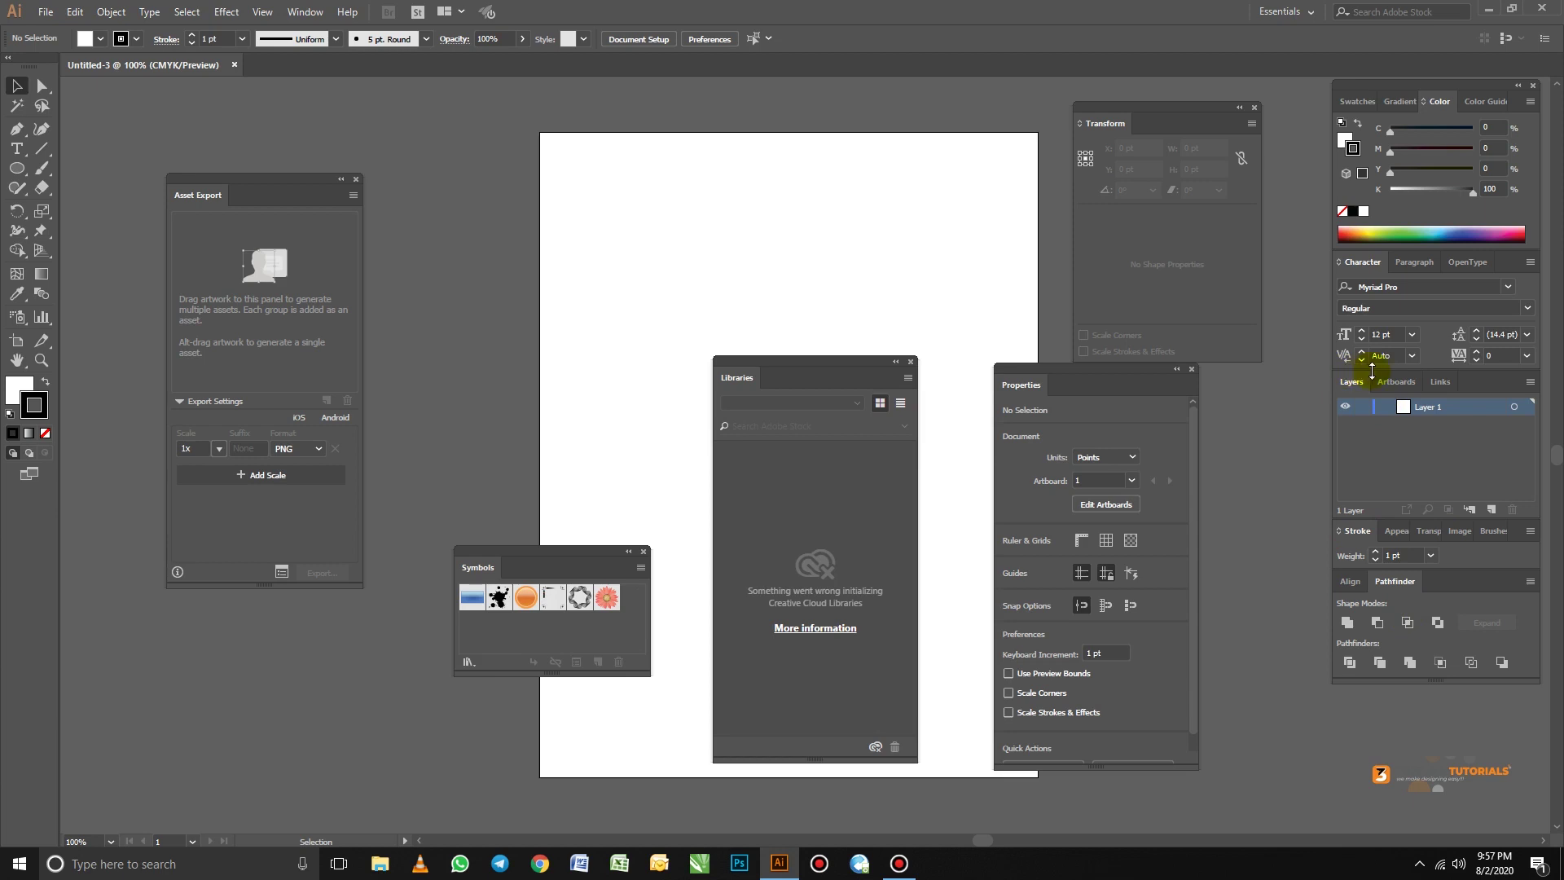
Move the Layers, Artboards and Links group to the end of the panel stack, and make that group taller
{"action": "left_click_drag", "start_coordinate": [1487, 379], "coordinate": [1486, 687]}
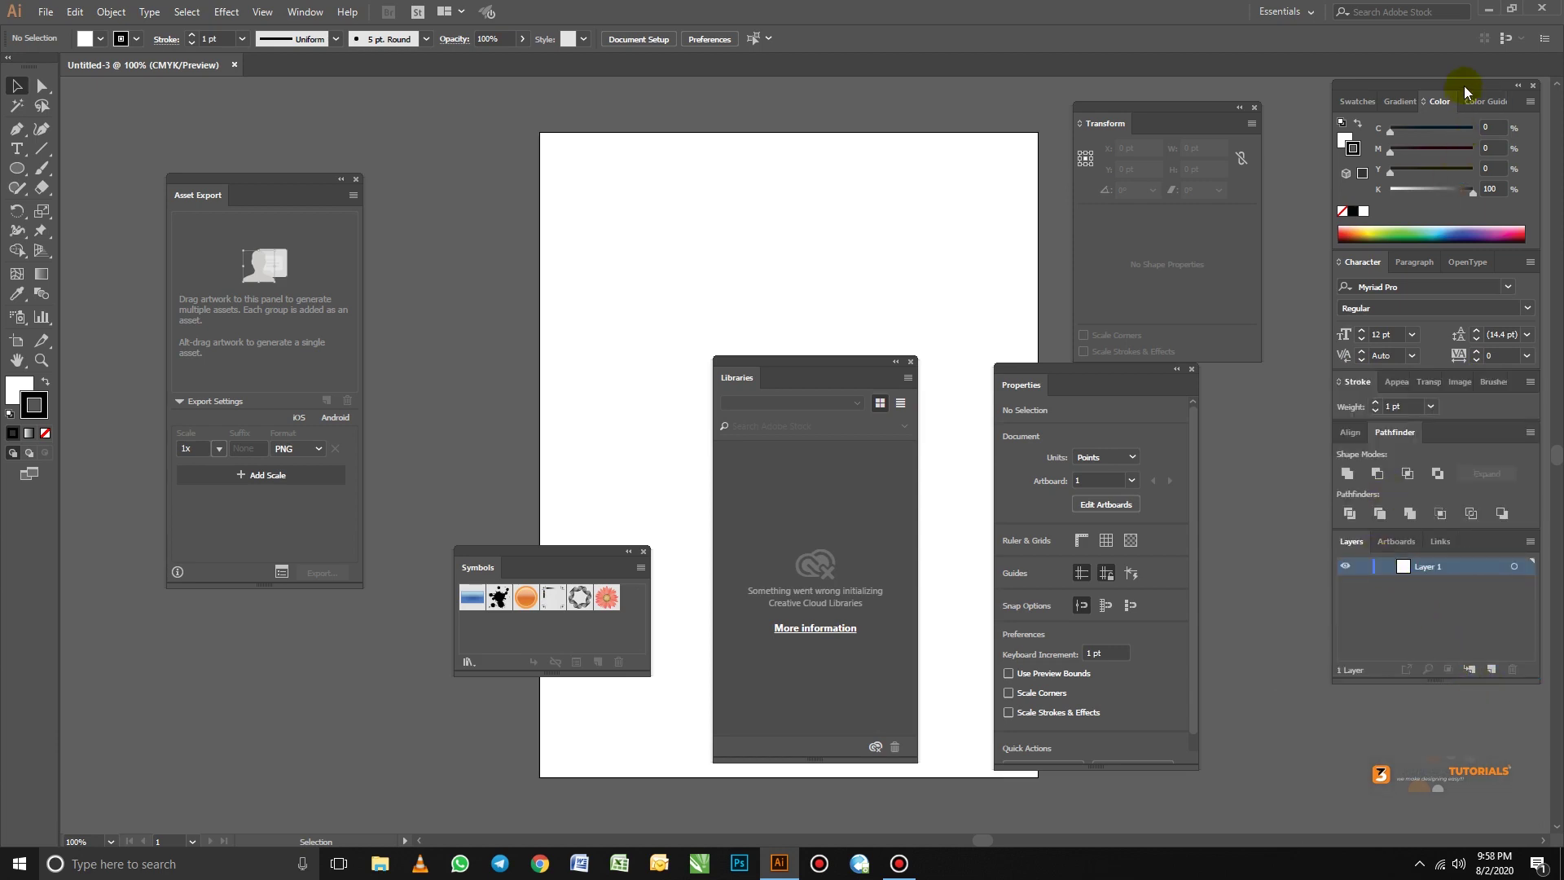
{"action": "left_click_drag", "start_coordinate": [1466, 81], "coordinate": [1475, 83]}
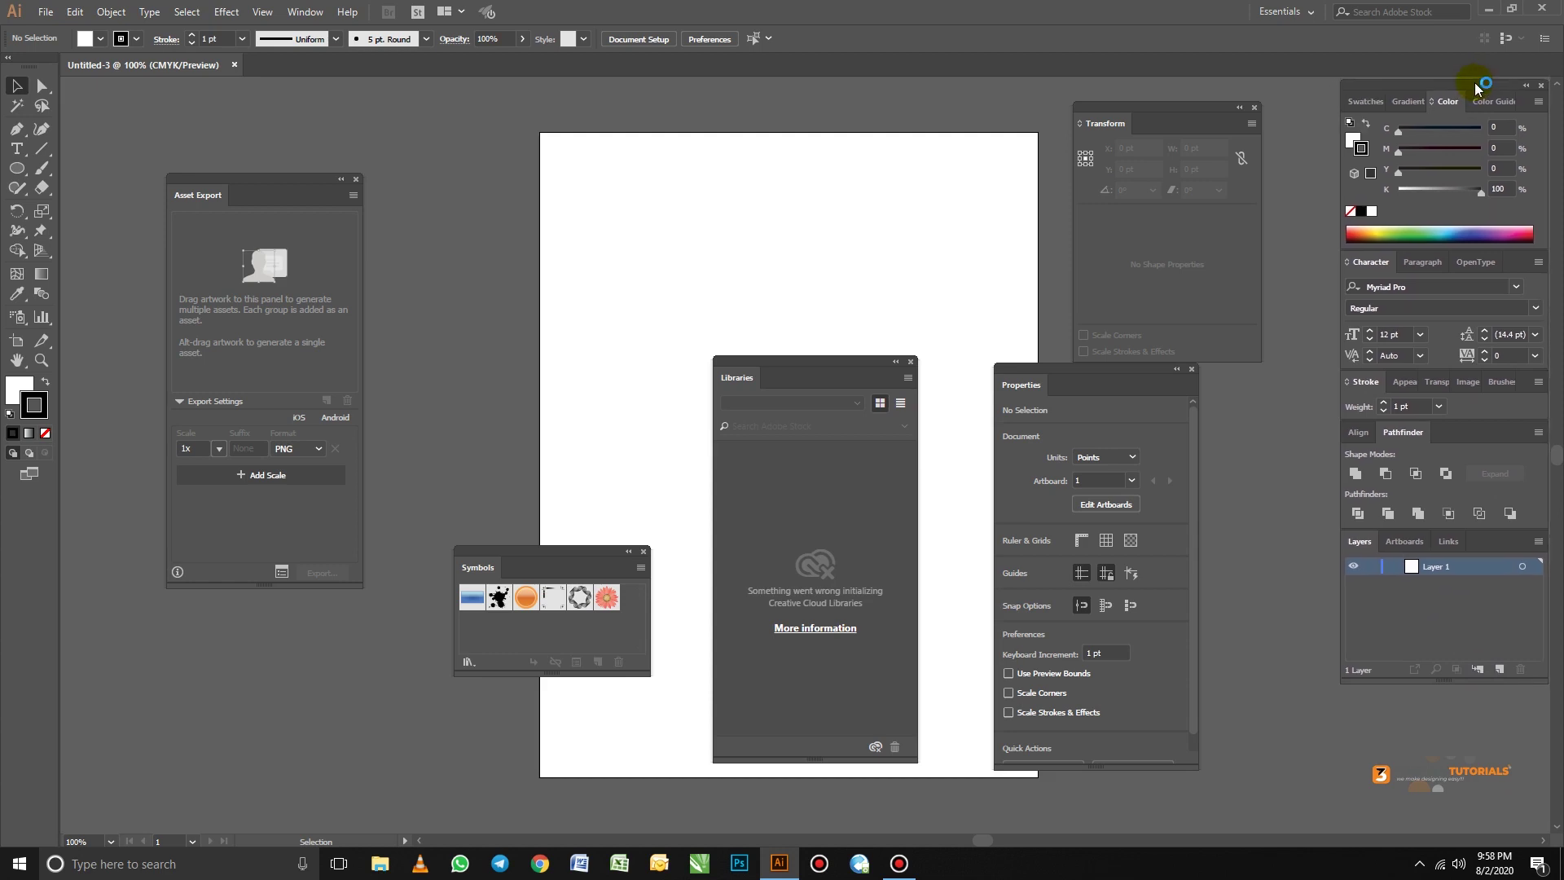
{"action": "mouse_move", "coordinate": [1444, 678]}
{"action": "left_mouse_down"}
{"action": "mouse_move", "coordinate": [1461, 802]}
{"action": "mouse_move", "coordinate": [1456, 712]}
{"action": "left_mouse_up"}
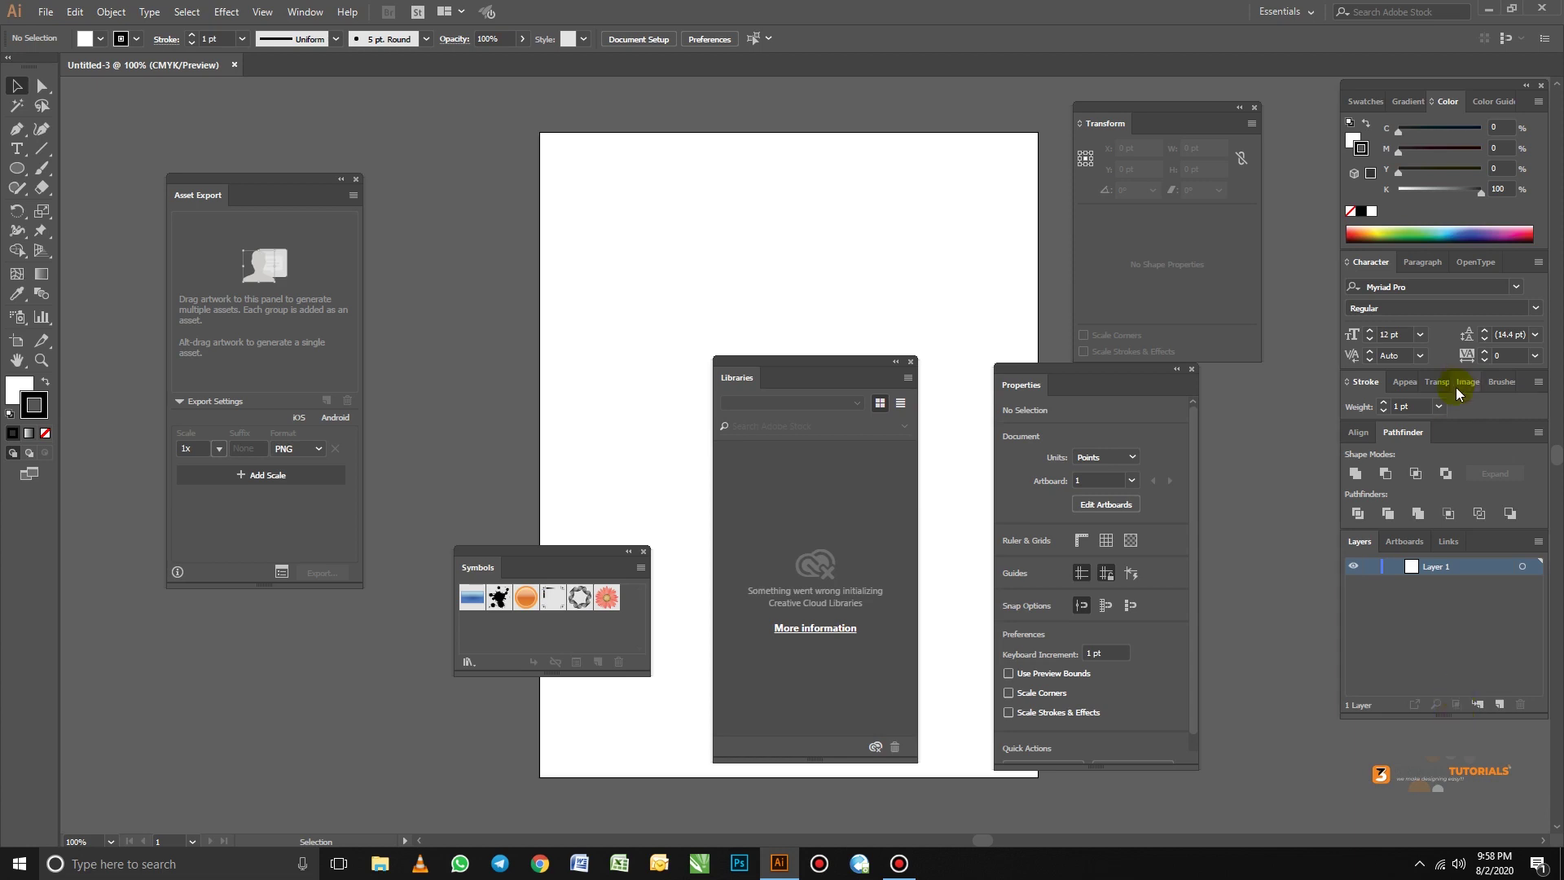
Look through the Color and Character groups, leaving Swatches and Character in front
{"action": "left_click", "coordinate": [1491, 102]}
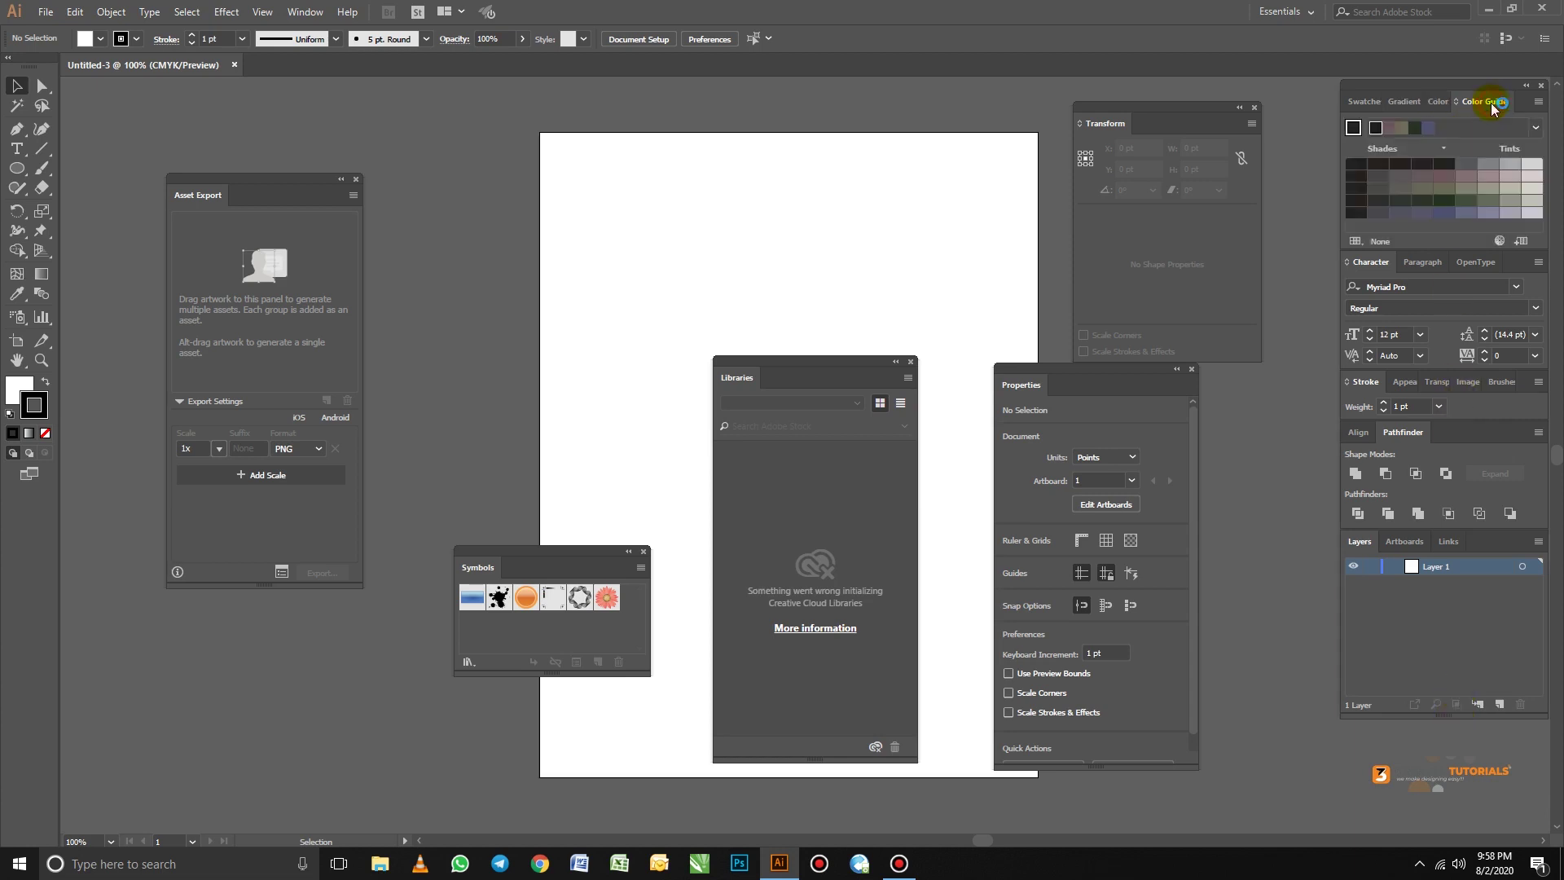
{"action": "left_click", "coordinate": [1365, 101]}
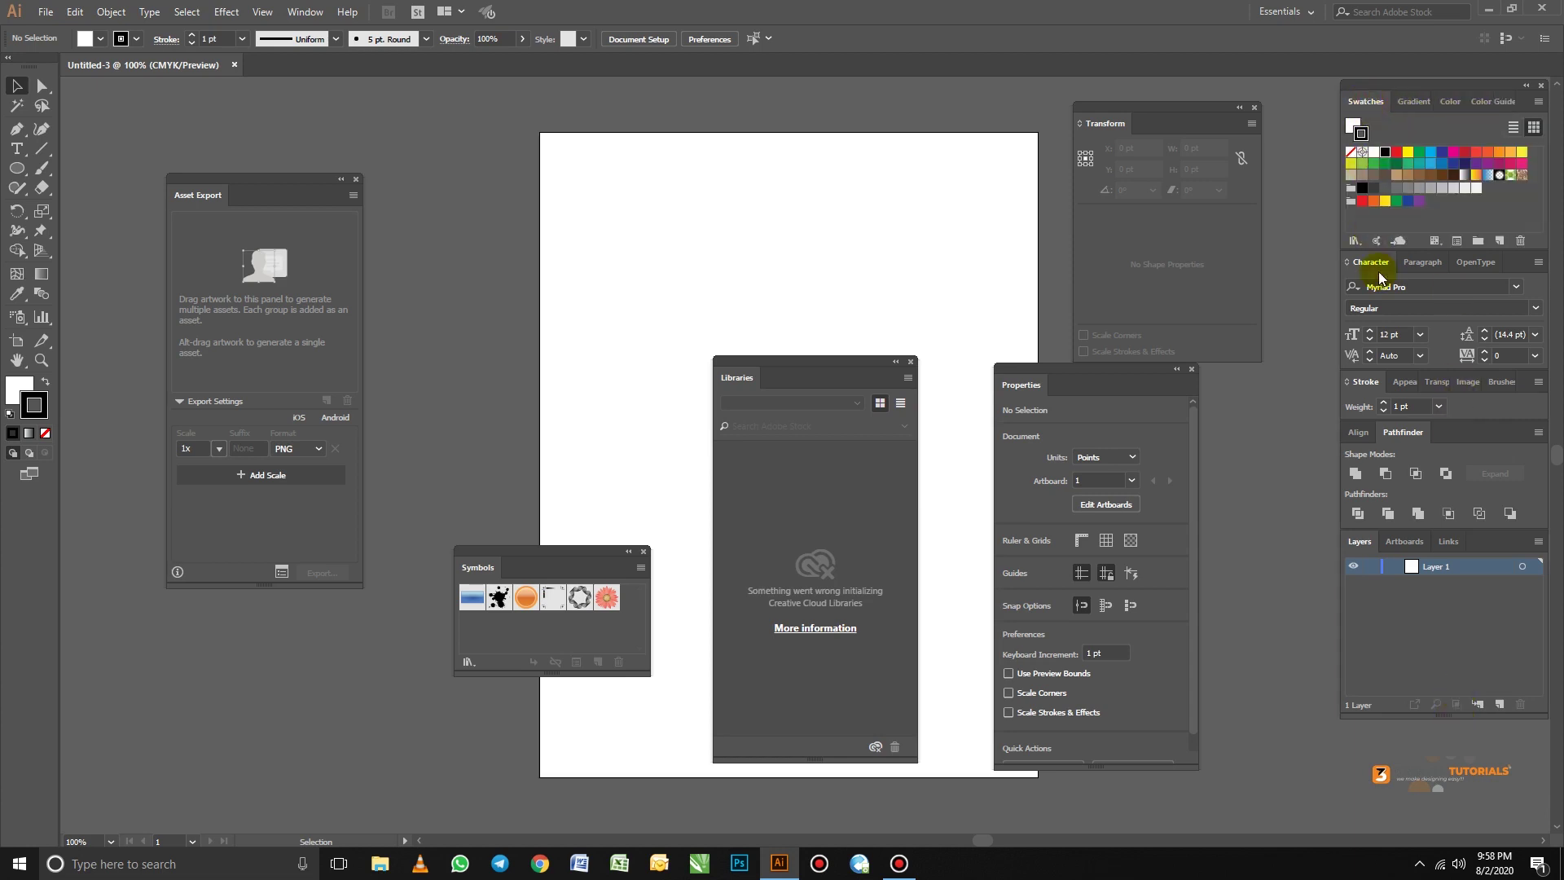
{"action": "left_click", "coordinate": [1432, 263]}
{"action": "left_click", "coordinate": [1474, 261]}
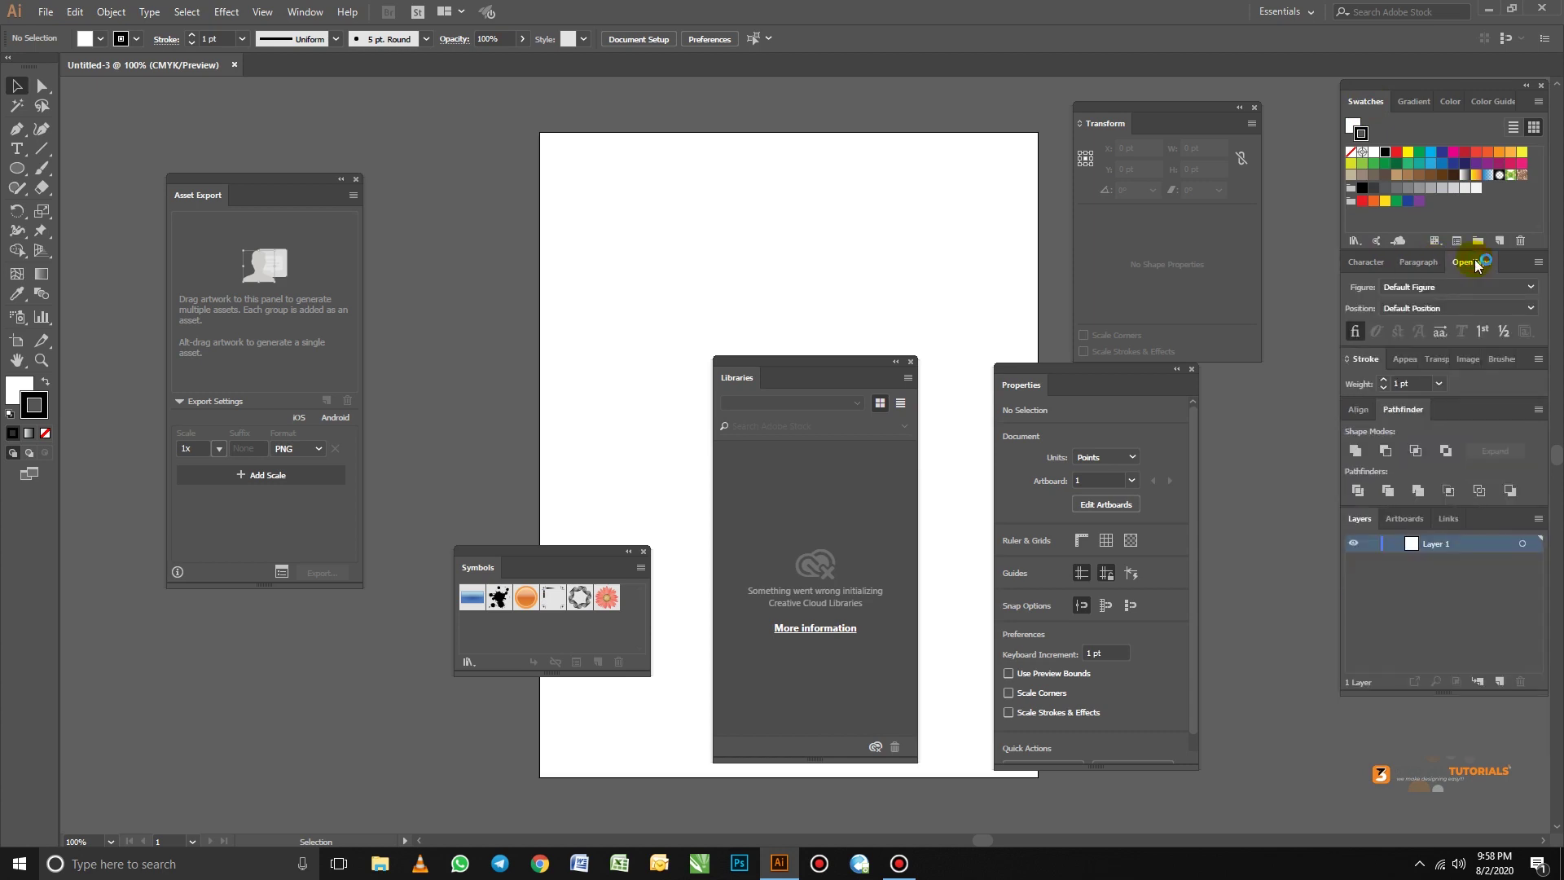
{"action": "left_click", "coordinate": [1422, 260]}
{"action": "left_click", "coordinate": [1370, 261]}
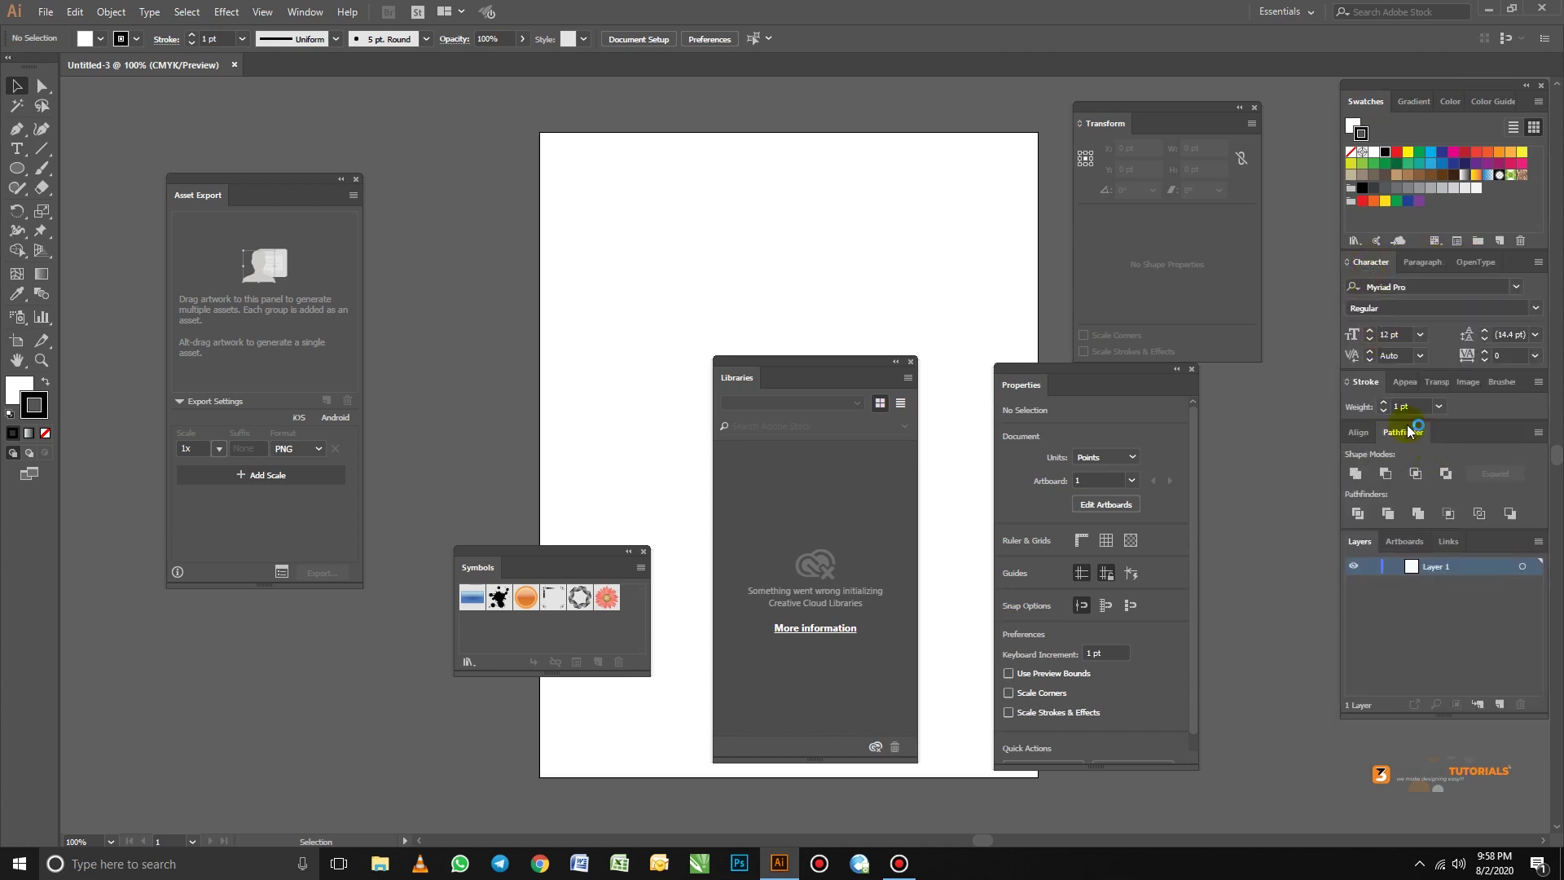
Look through the Stroke, Align and Layers groups, leaving Brushes, Align and Layers in front
{"action": "left_click", "coordinate": [1404, 384]}
{"action": "left_click", "coordinate": [1438, 383]}
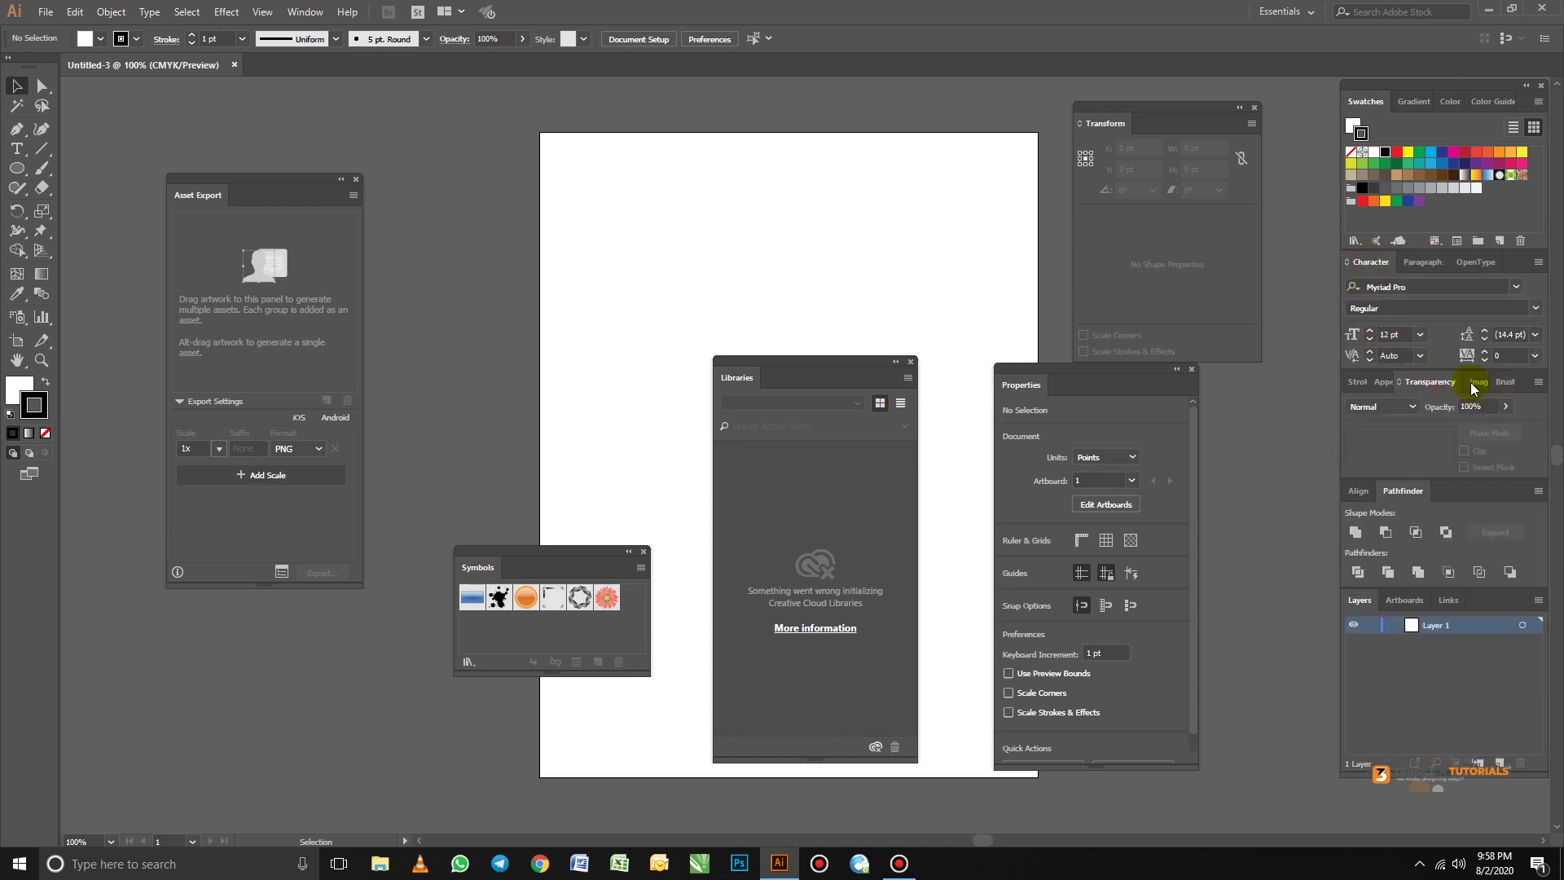
{"action": "left_click", "coordinate": [1466, 383]}
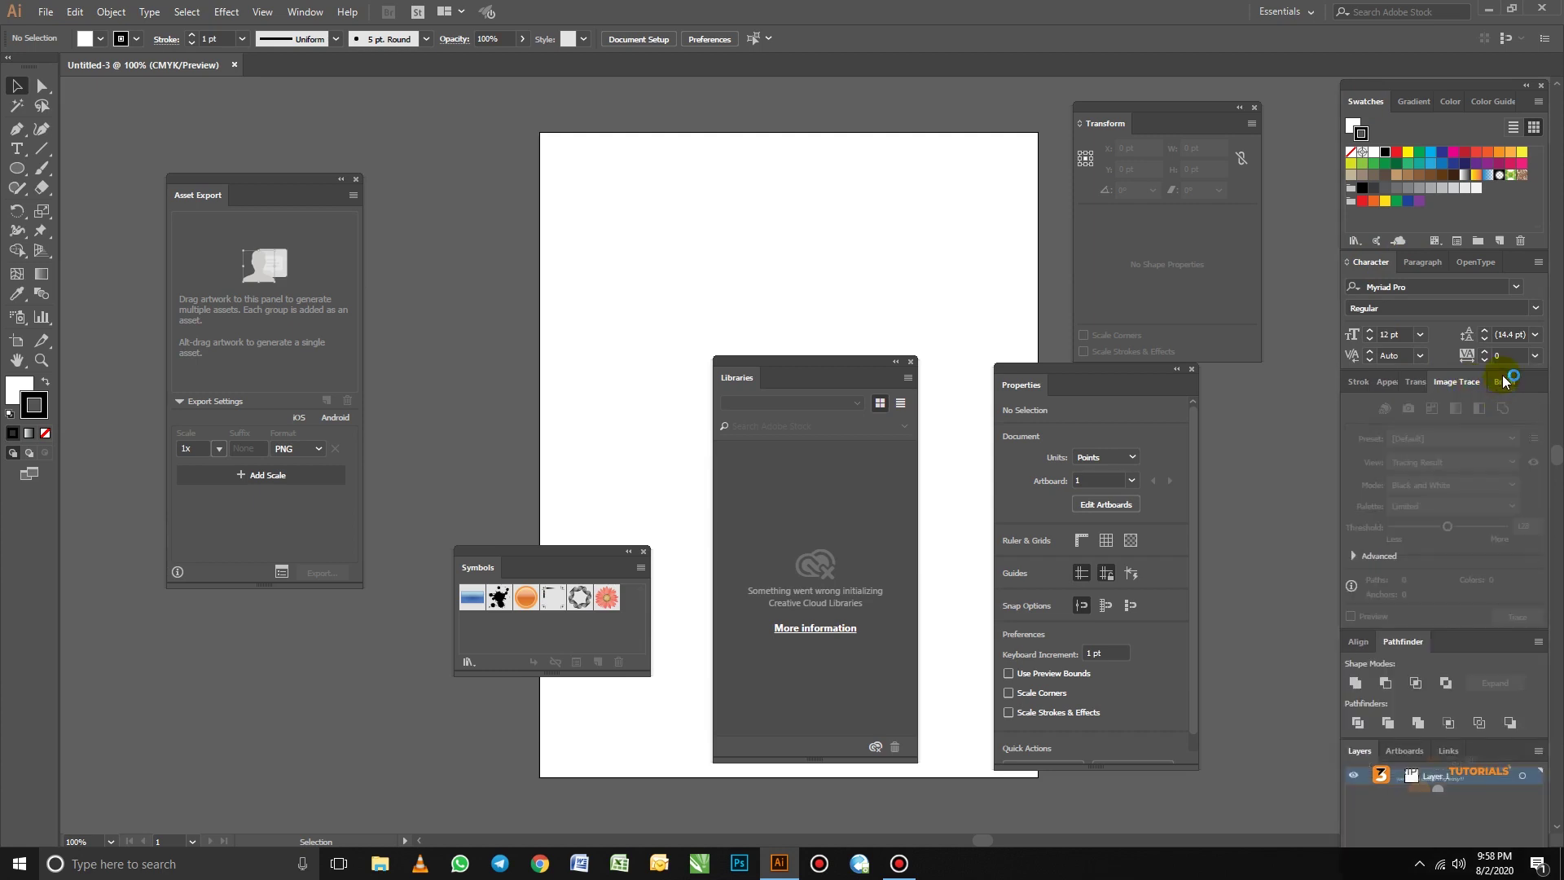
{"action": "left_click", "coordinate": [1503, 384]}
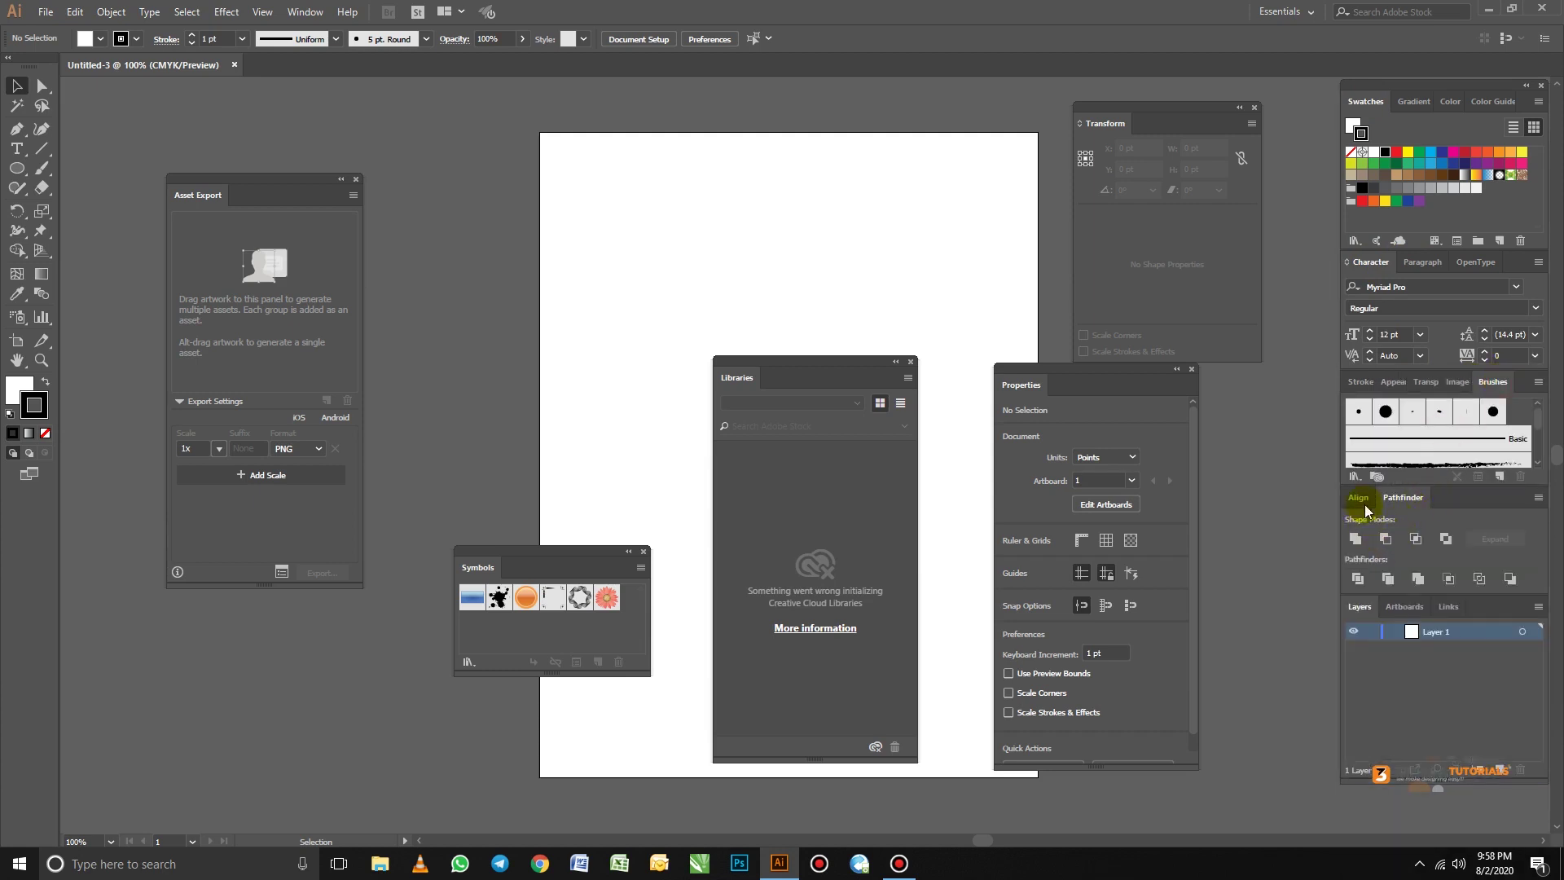
{"action": "left_click", "coordinate": [1359, 497]}
{"action": "left_click", "coordinate": [1405, 612]}
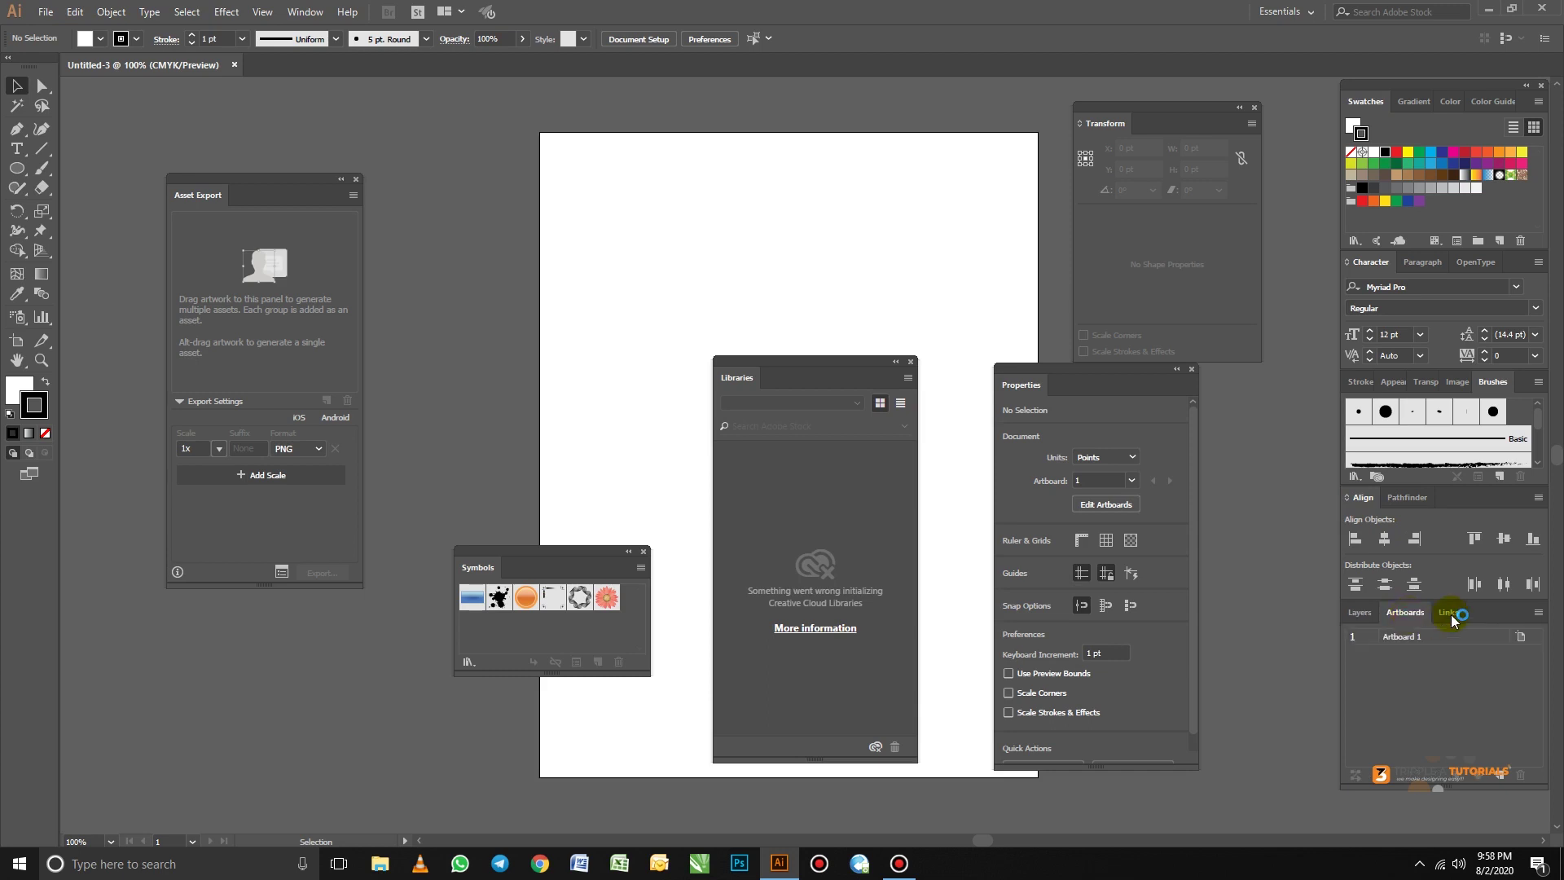
{"action": "left_click", "coordinate": [1448, 612]}
{"action": "left_click", "coordinate": [1366, 616]}
Close the floating Transform and Properties panels
{"action": "left_click", "coordinate": [1168, 412]}
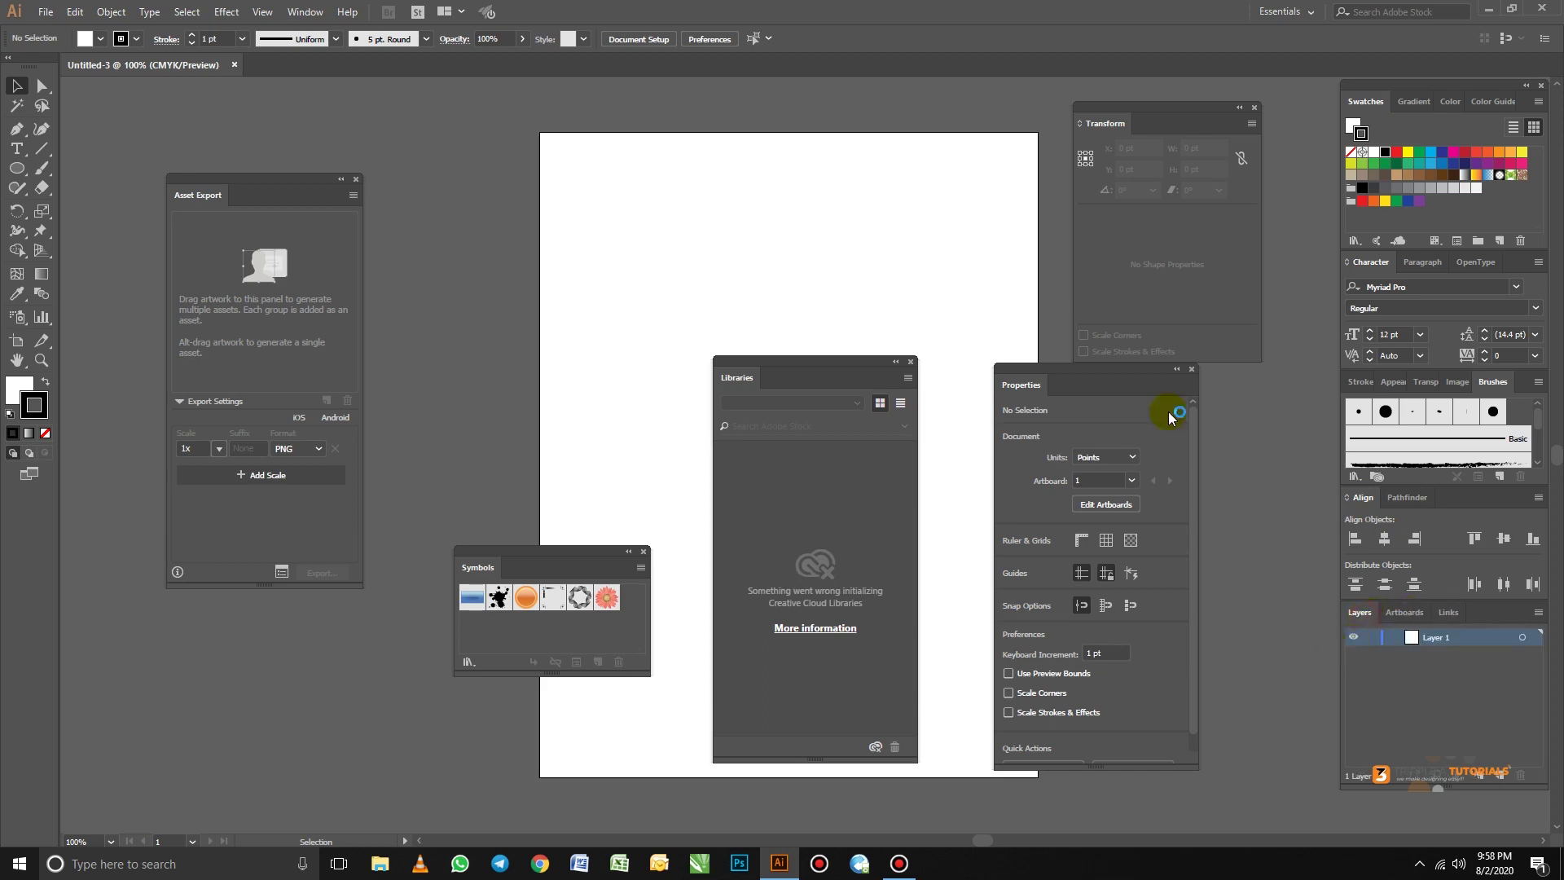
{"action": "left_click_drag", "start_coordinate": [1155, 106], "coordinate": [1043, 102]}
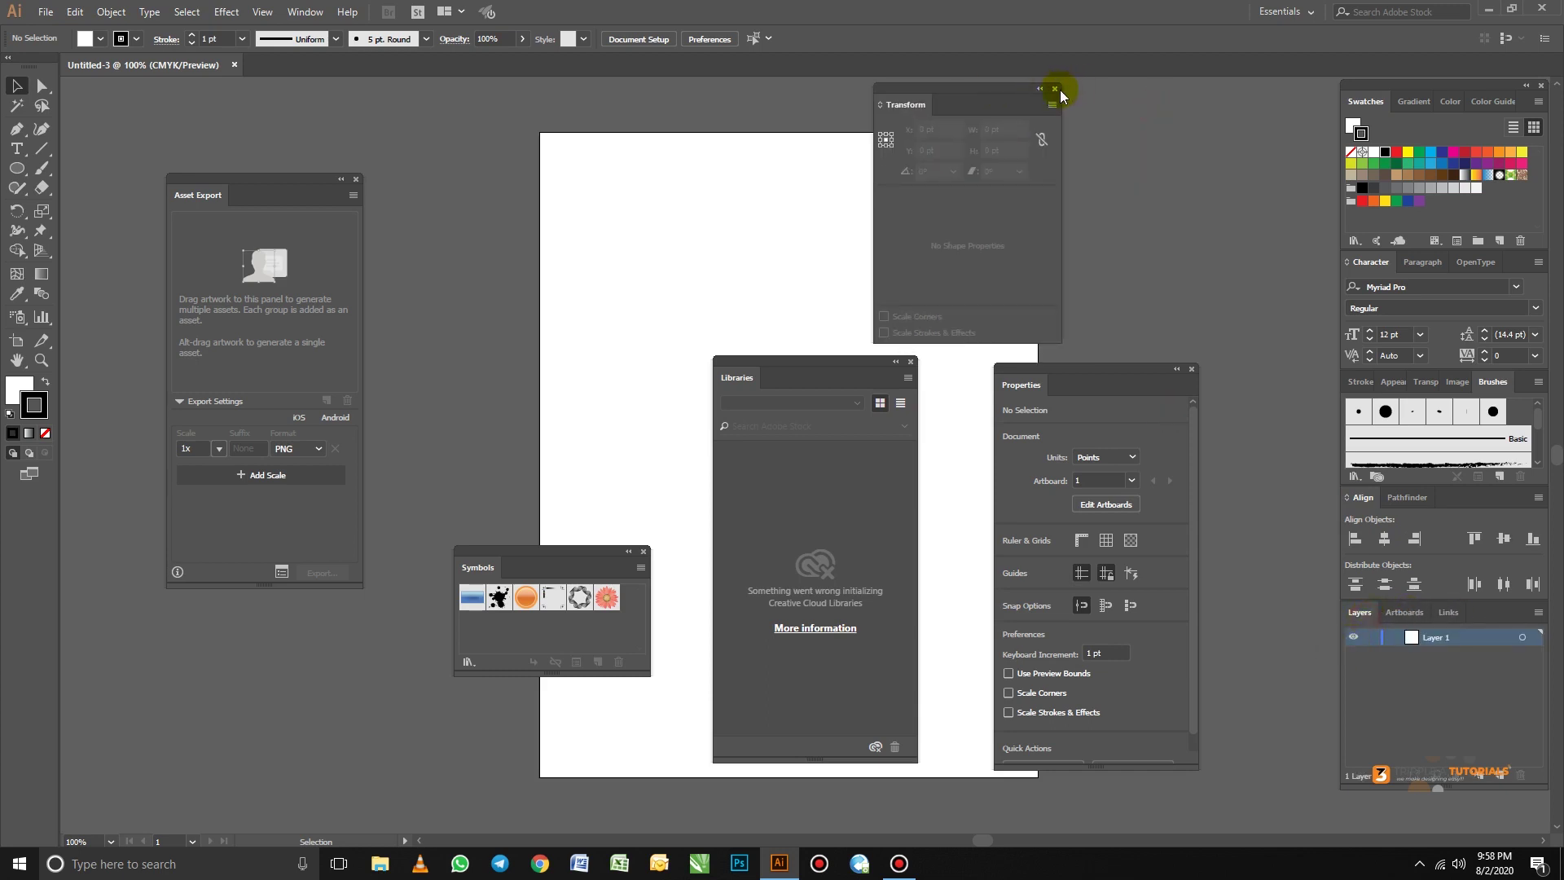
{"action": "left_click", "coordinate": [1054, 90]}
{"action": "left_click", "coordinate": [1193, 370]}
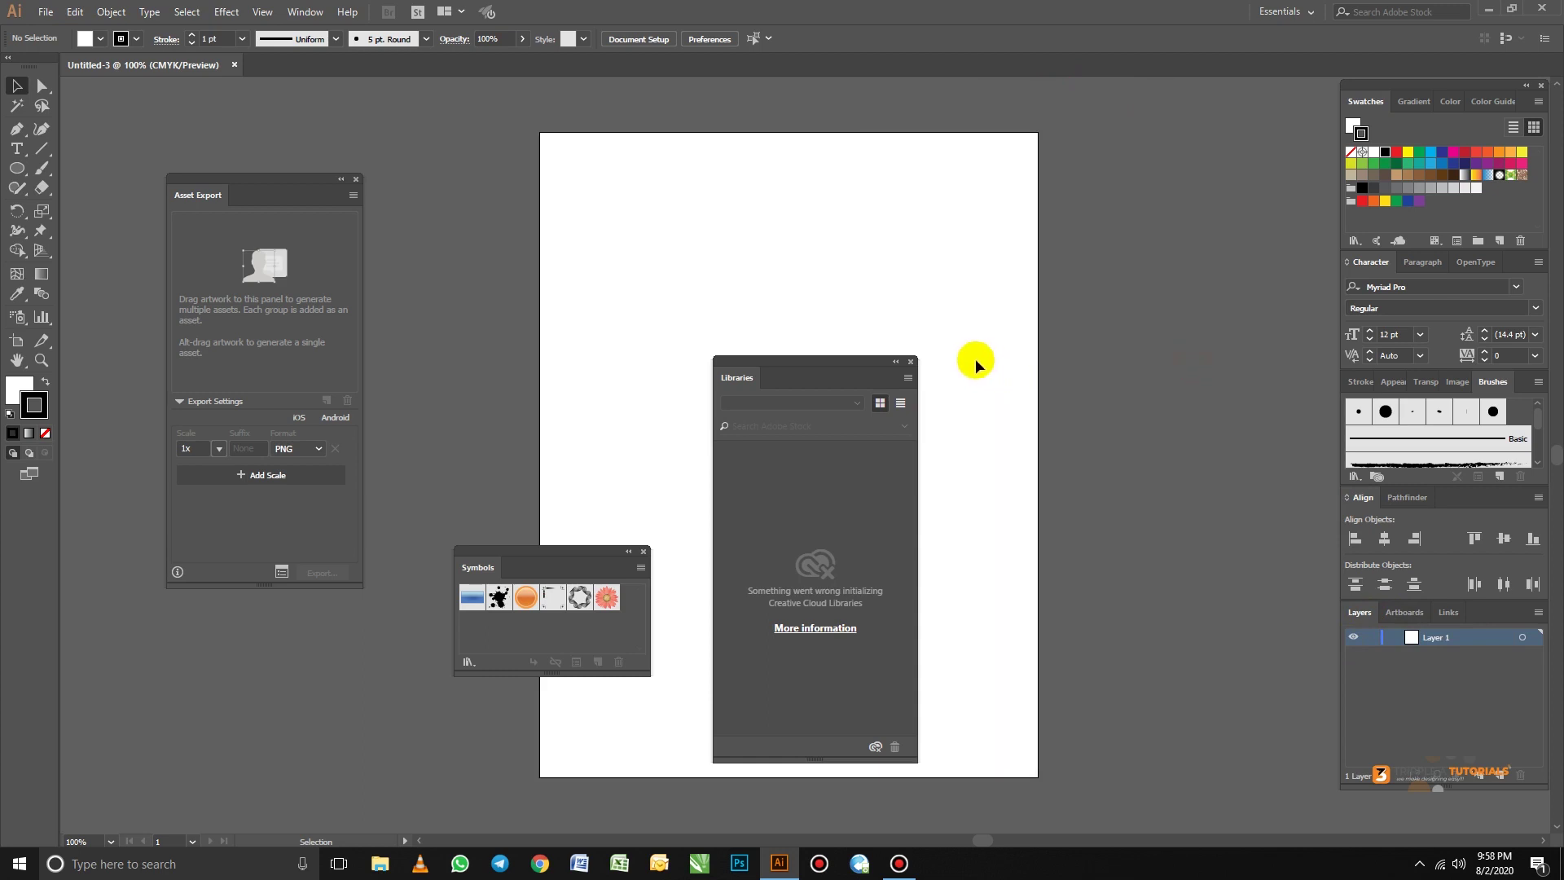
Close the floating Libraries, Symbols and Asset Export panels
{"action": "left_click", "coordinate": [911, 361]}
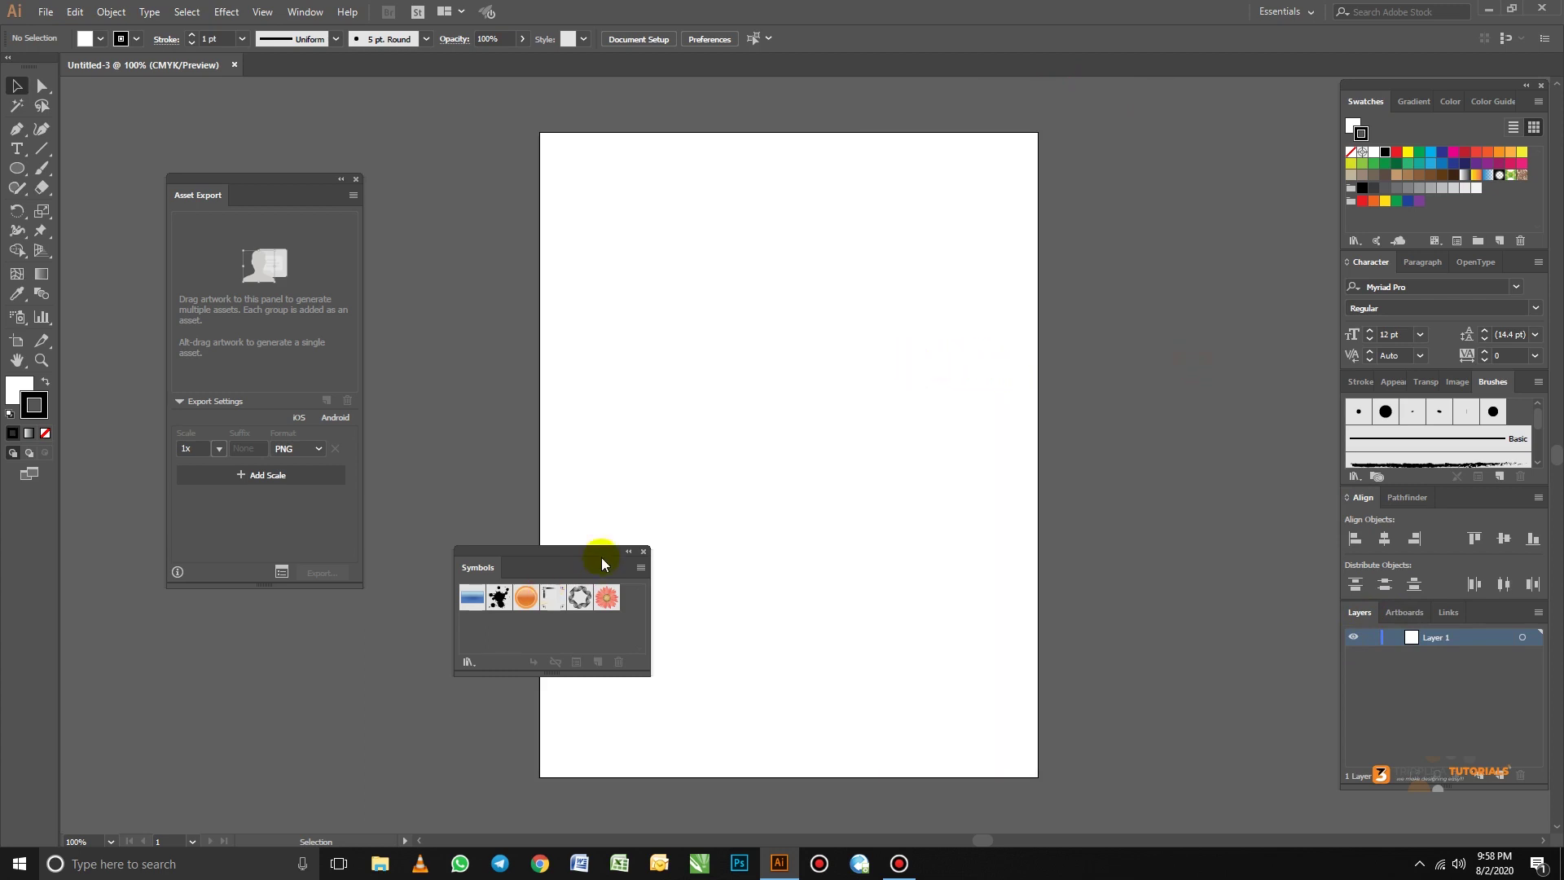
{"action": "left_click", "coordinate": [643, 551]}
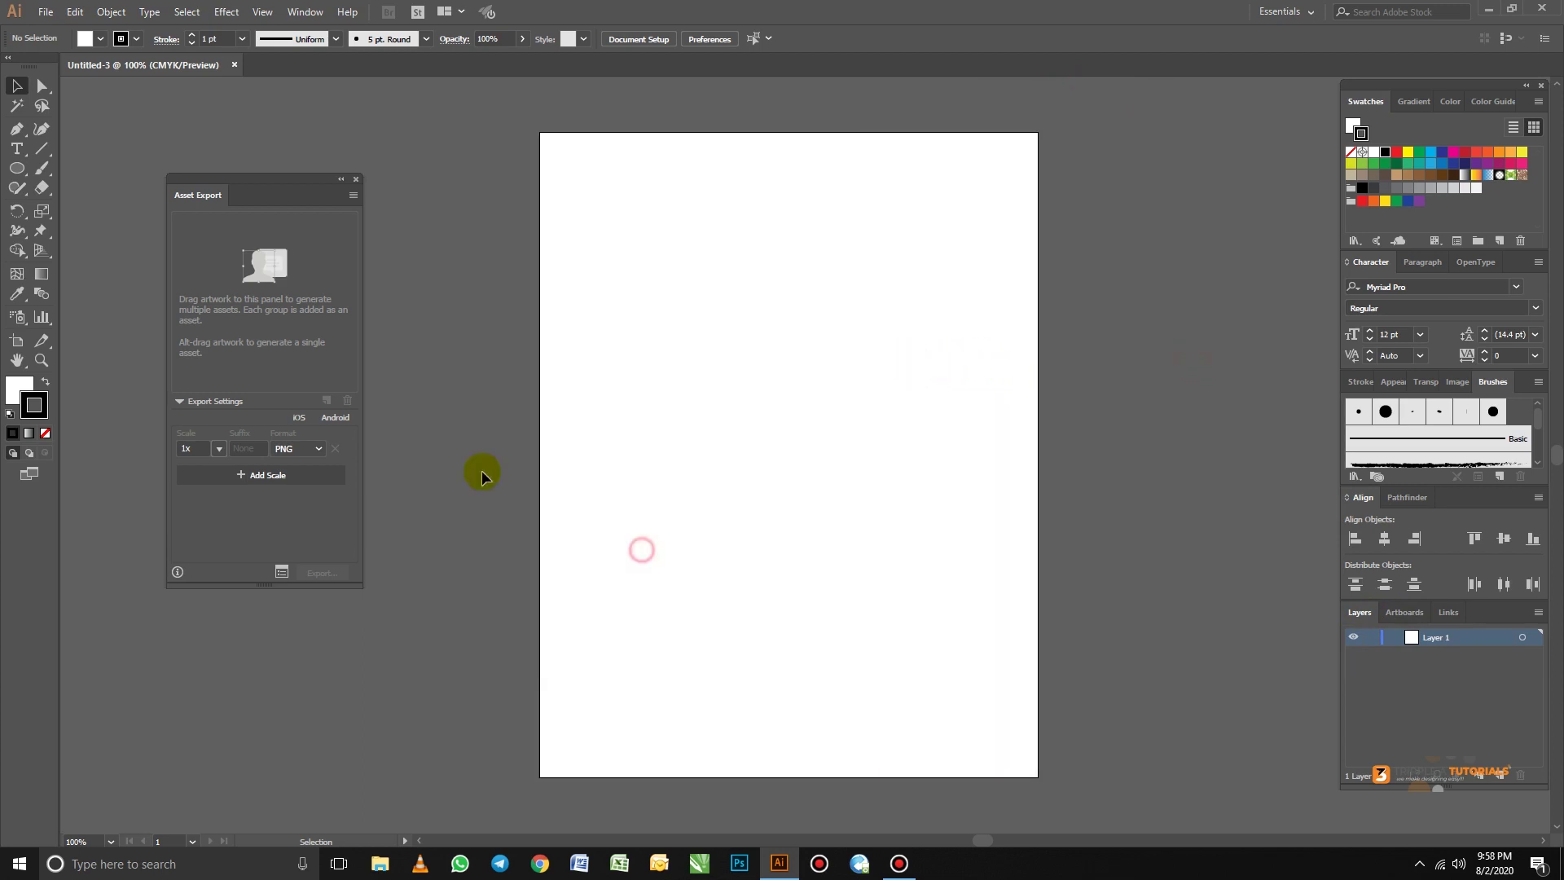
{"action": "left_click", "coordinate": [354, 178]}
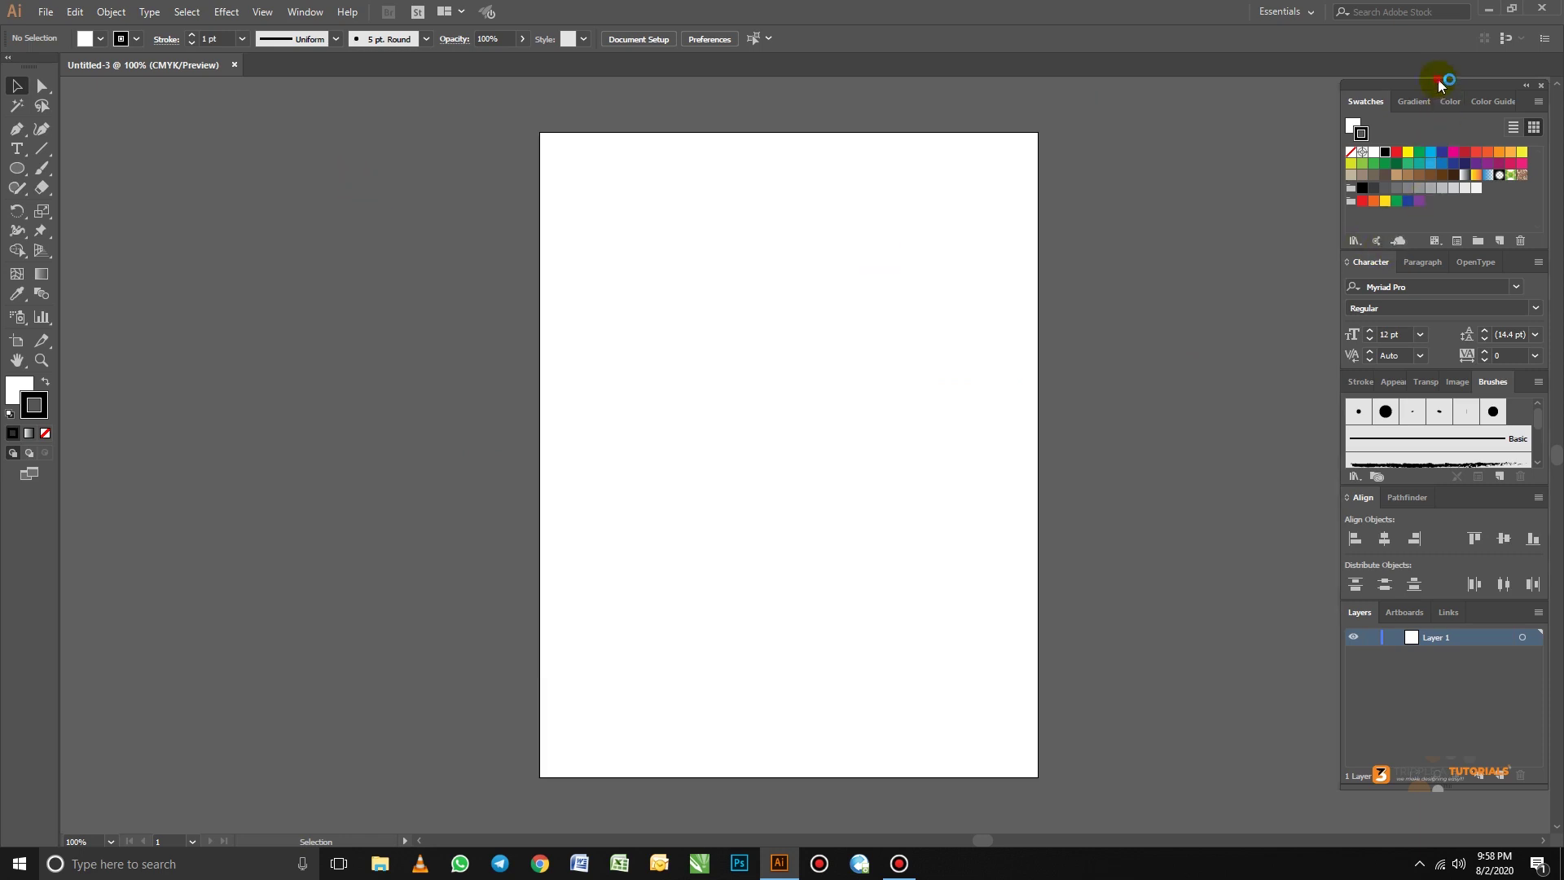
{"action": "left_click", "coordinate": [313, 16]}
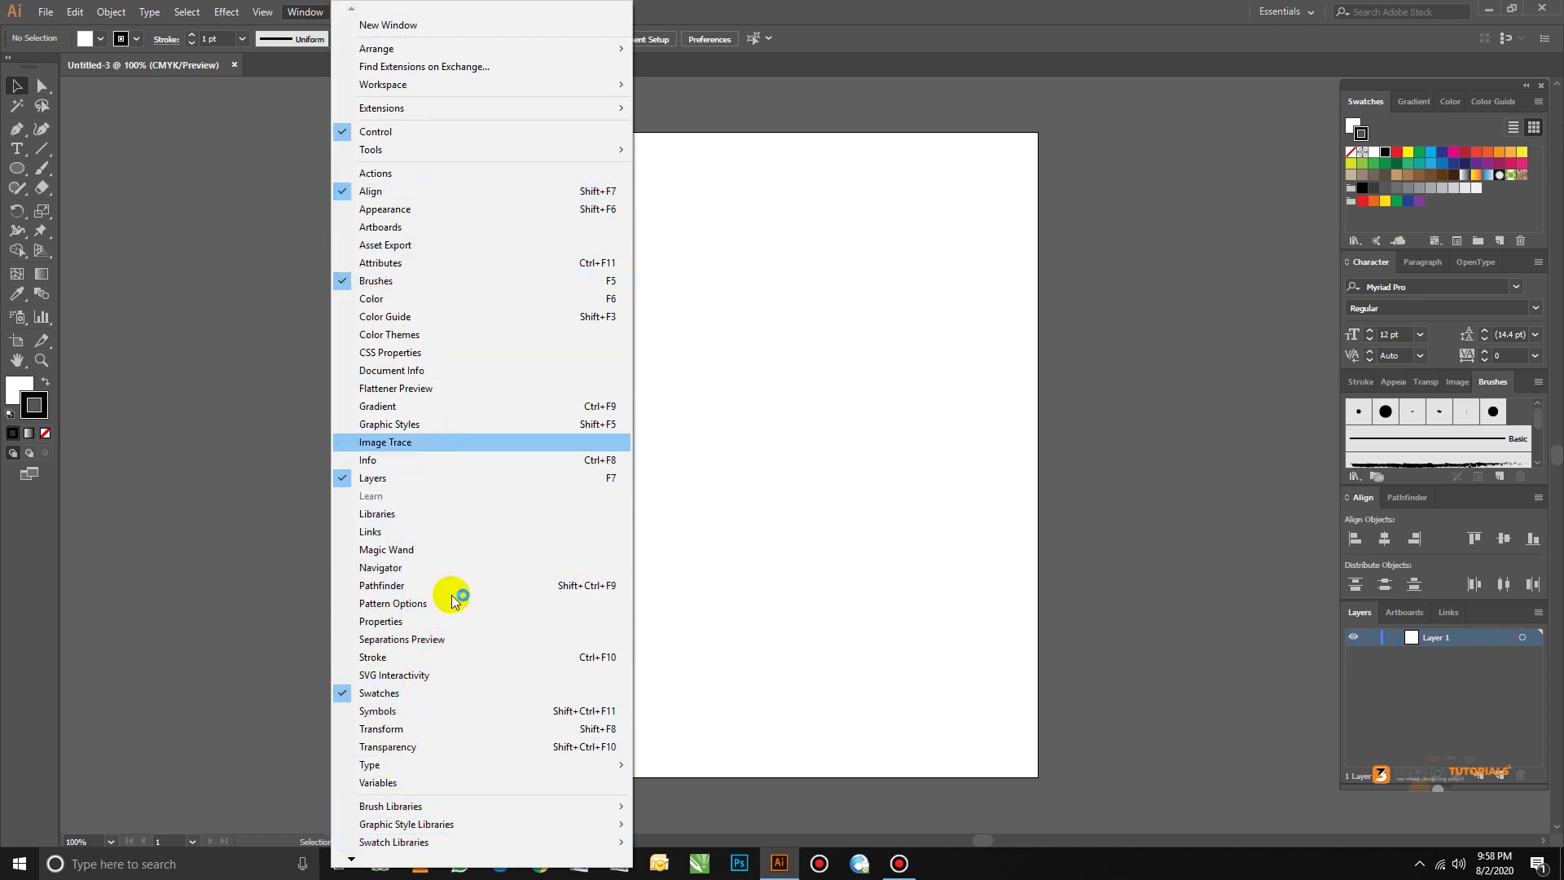
{"action": "left_click", "coordinate": [1134, 308]}
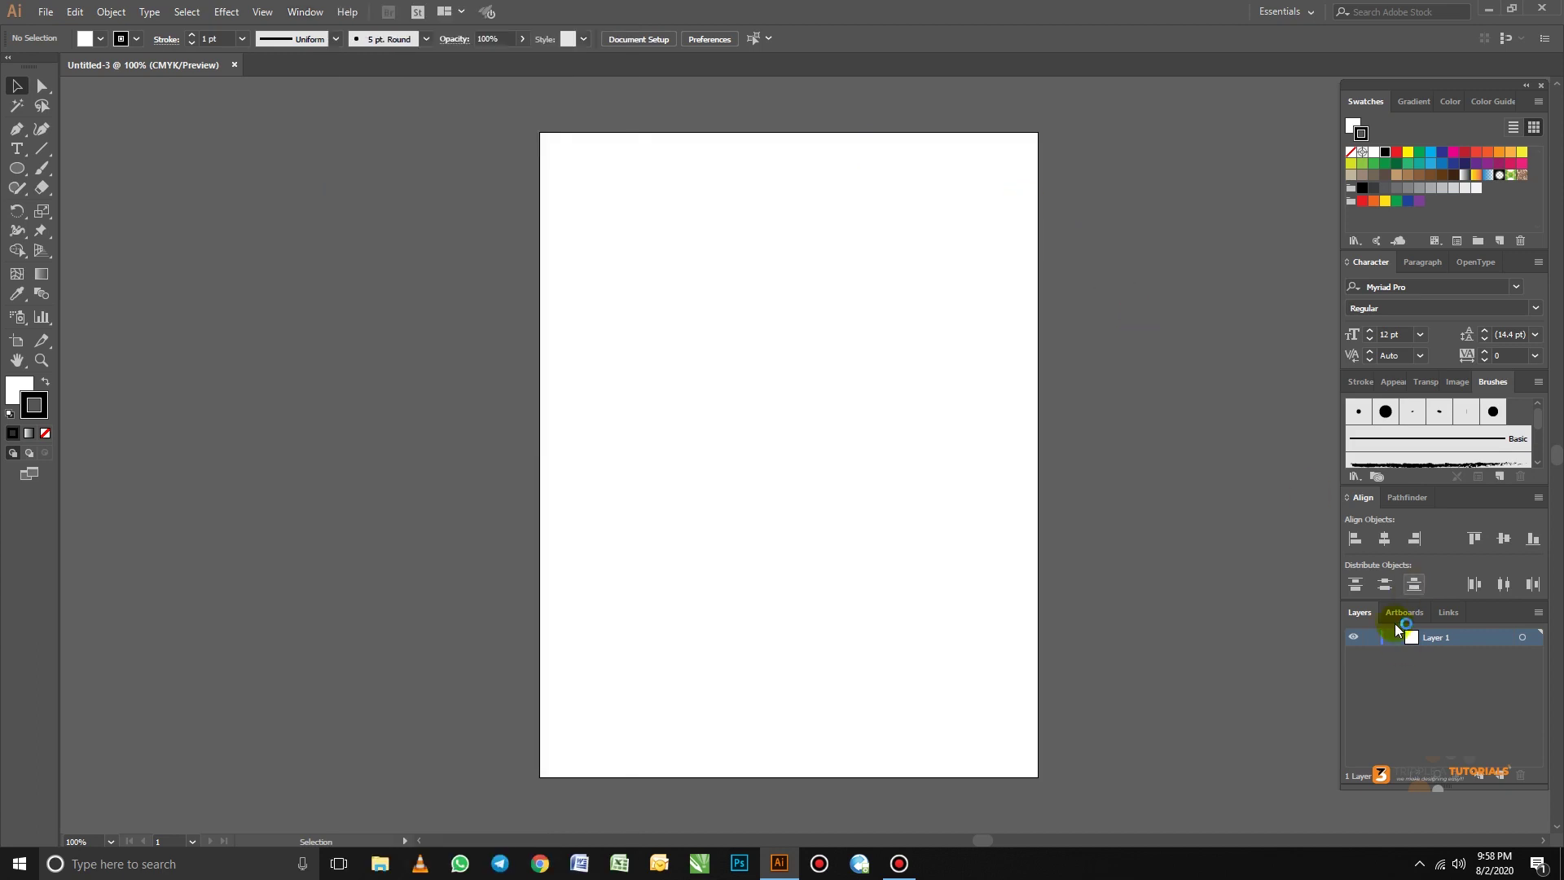
{"action": "left_click_drag", "start_coordinate": [1422, 81], "coordinate": [1409, 81]}
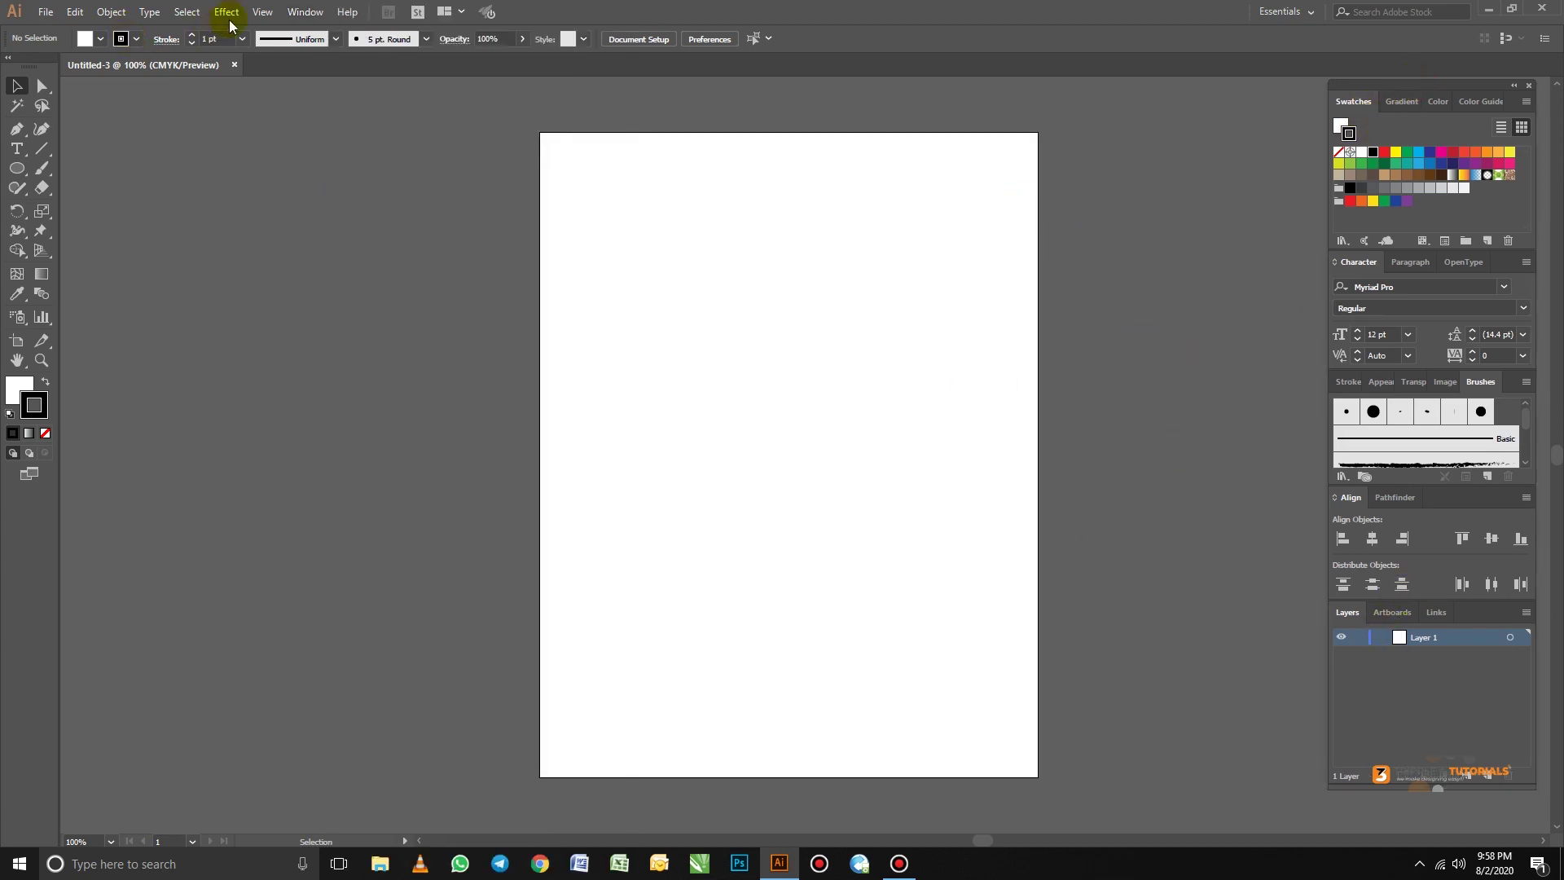
Save the current panel arrangement as a new workspace named "Tripple WS"
{"action": "left_click", "coordinate": [306, 13]}
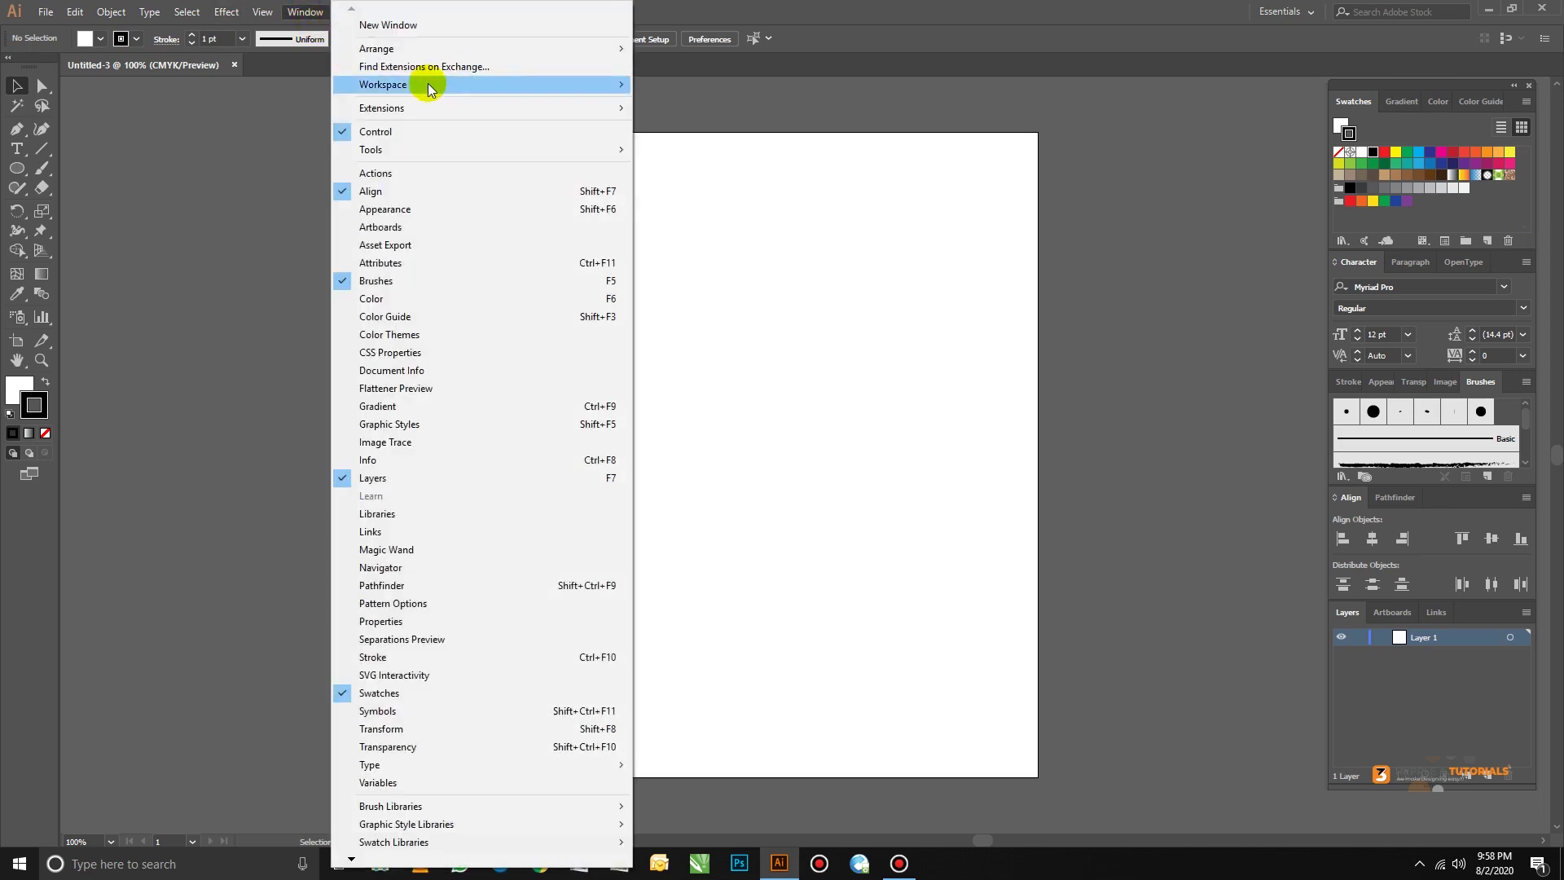
{"action": "mouse_move", "coordinate": [418, 84]}
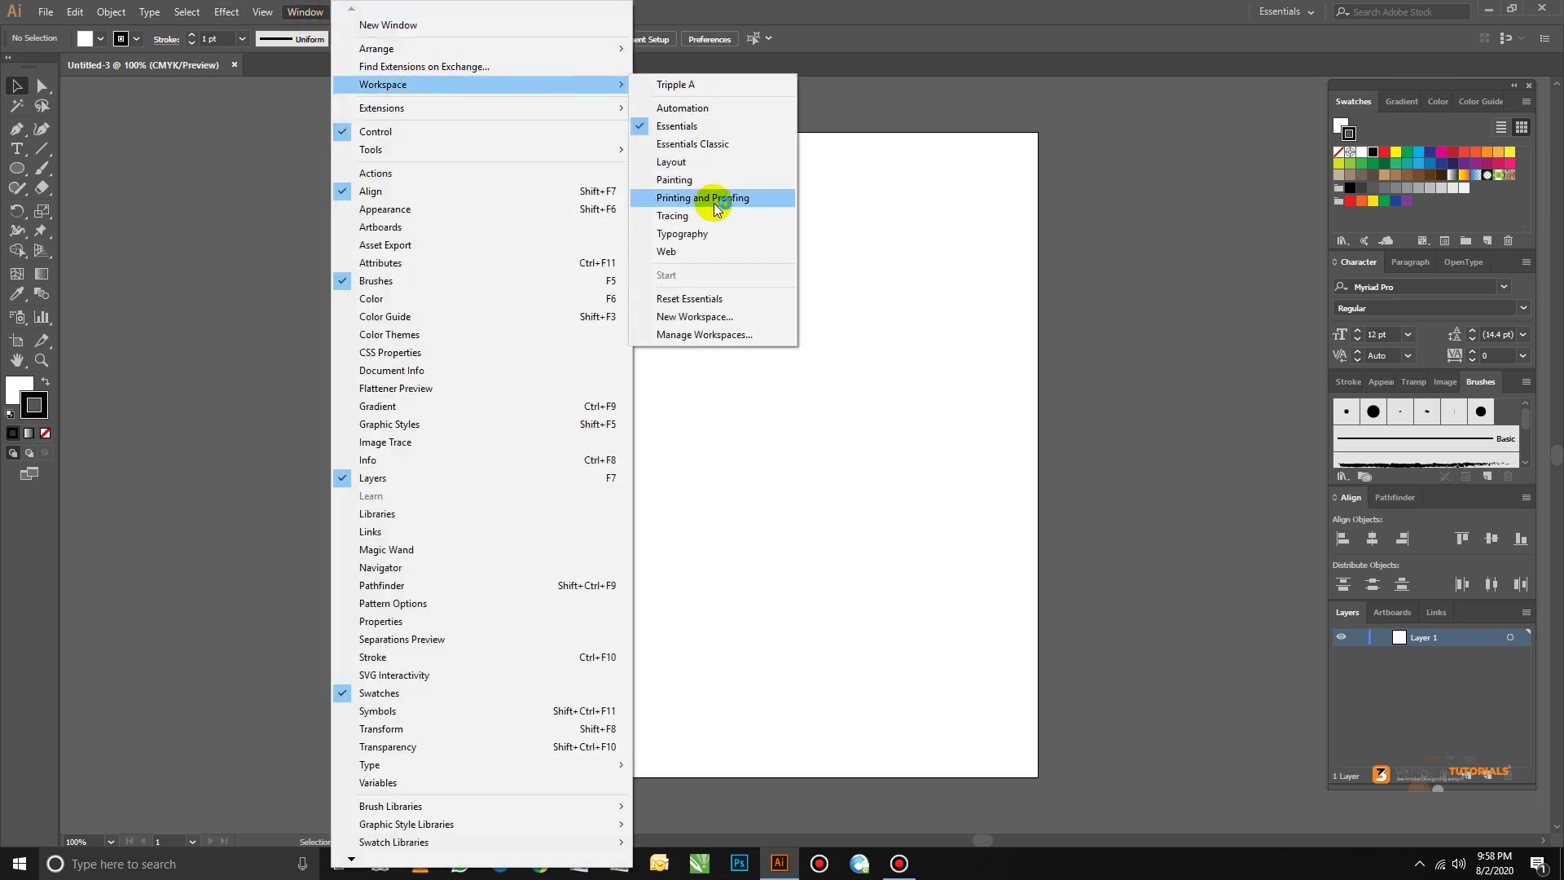
{"action": "left_click", "coordinate": [716, 317]}
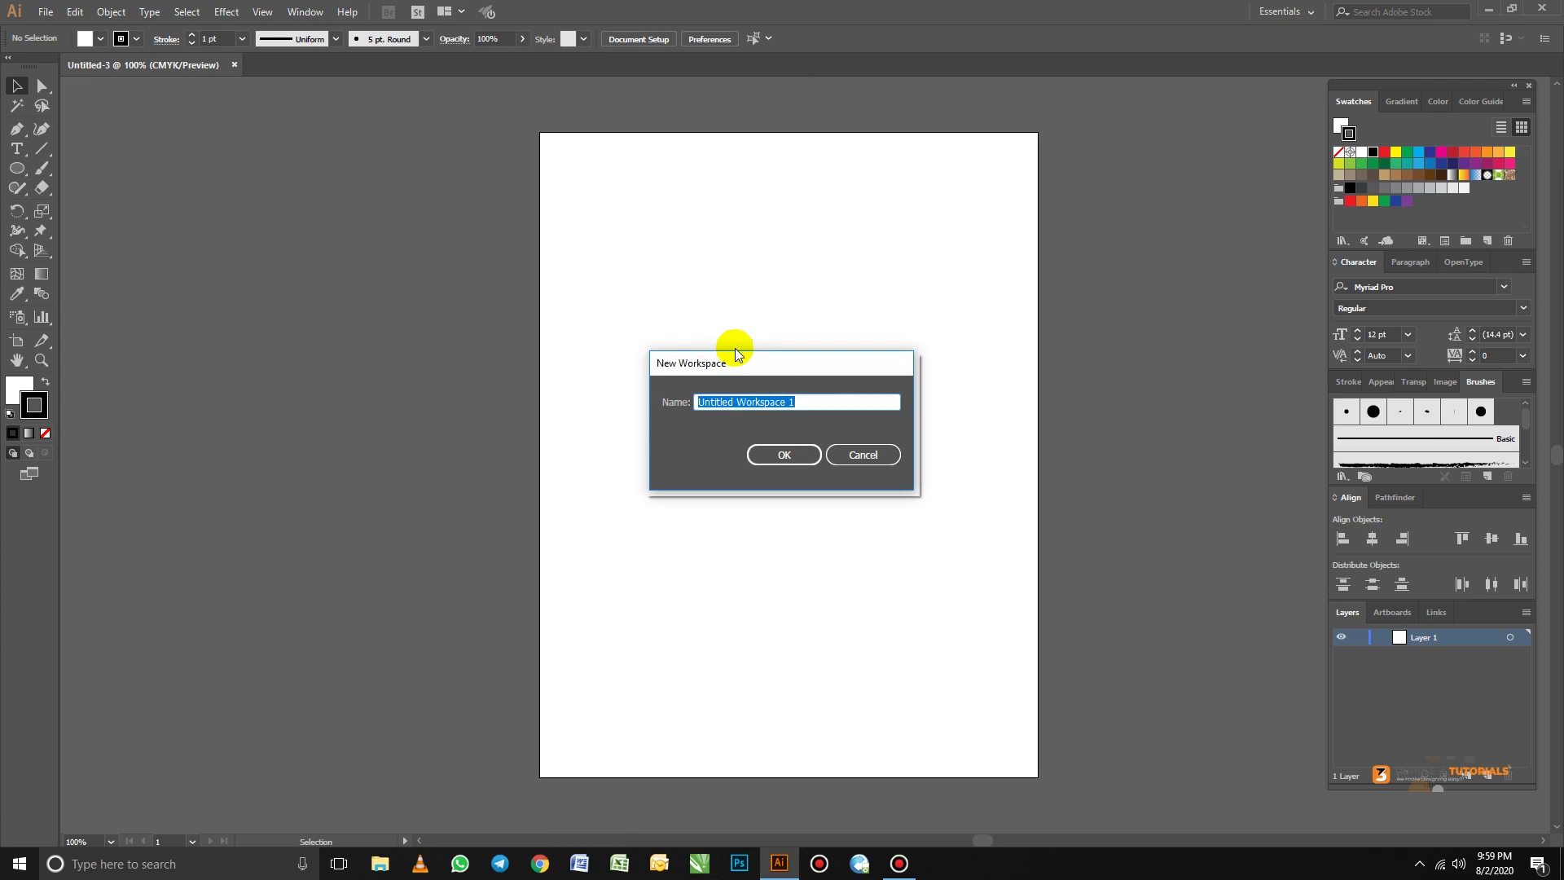
{"action": "key", "text": "BackSpace"}
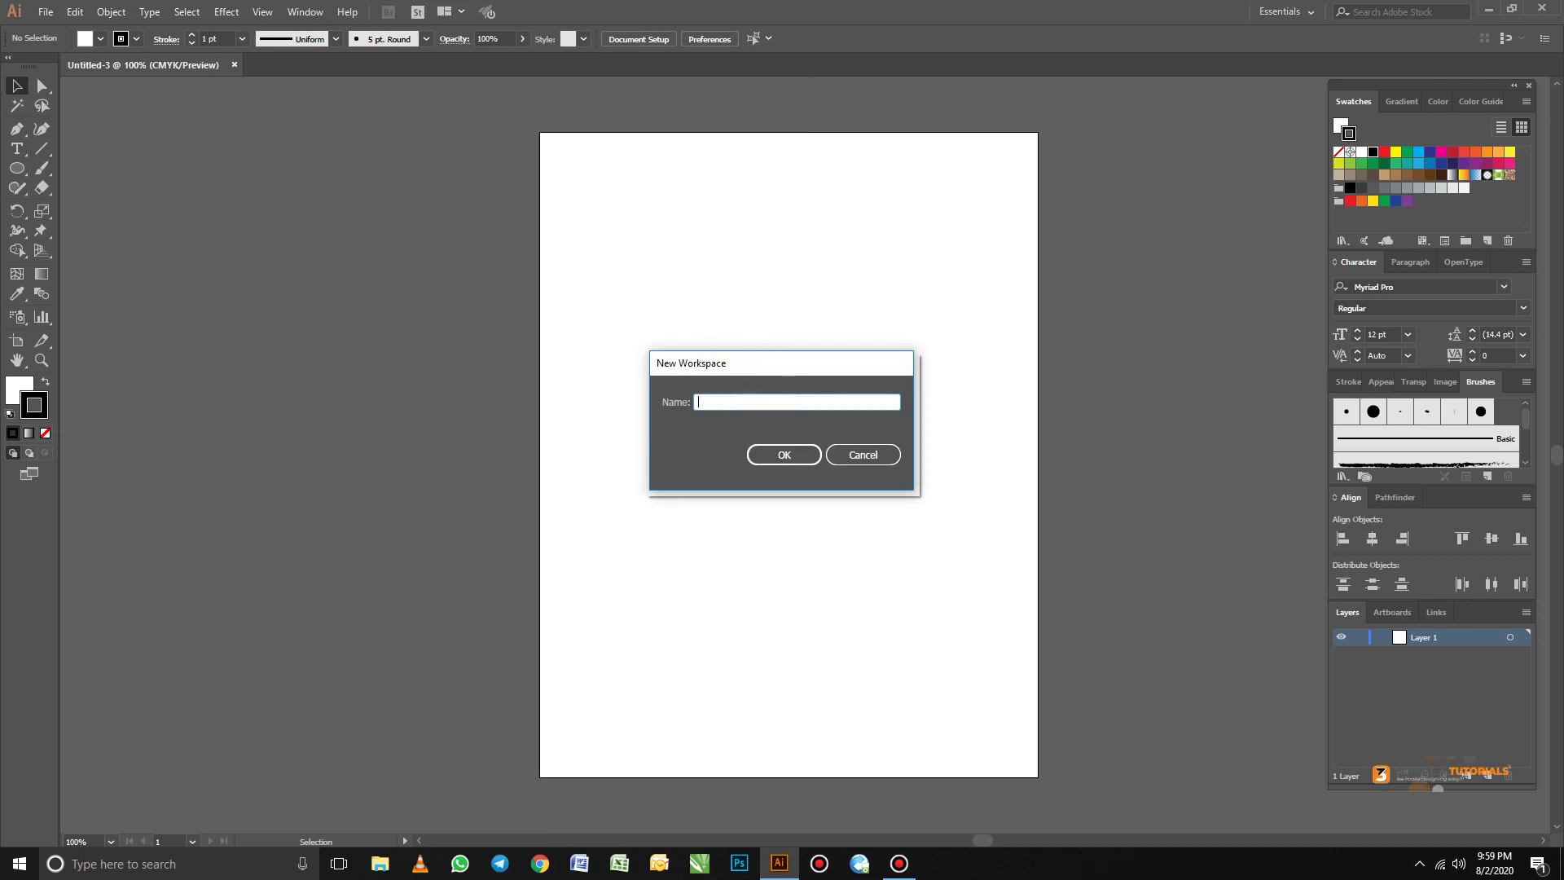
{"action": "type", "text": "Tripple A WS"}
{"action": "left_click", "coordinate": [744, 401]}
{"action": "left_click", "coordinate": [770, 455]}
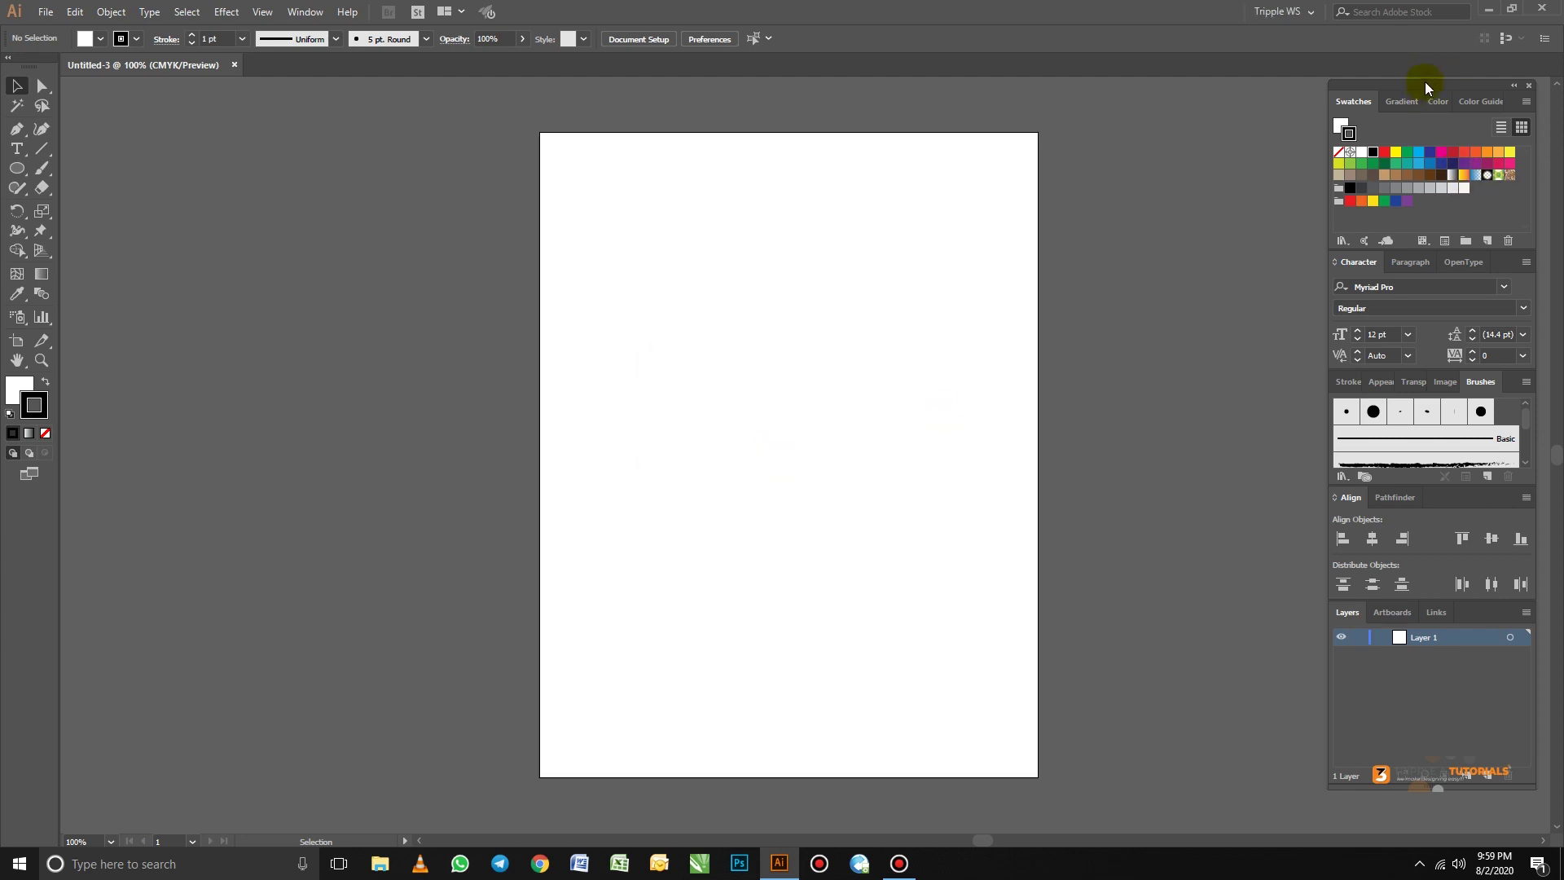
Switch to the Essentials Classic workspace, and return to the Tripple WS workspace
{"action": "left_click_drag", "start_coordinate": [1425, 81], "coordinate": [1440, 80]}
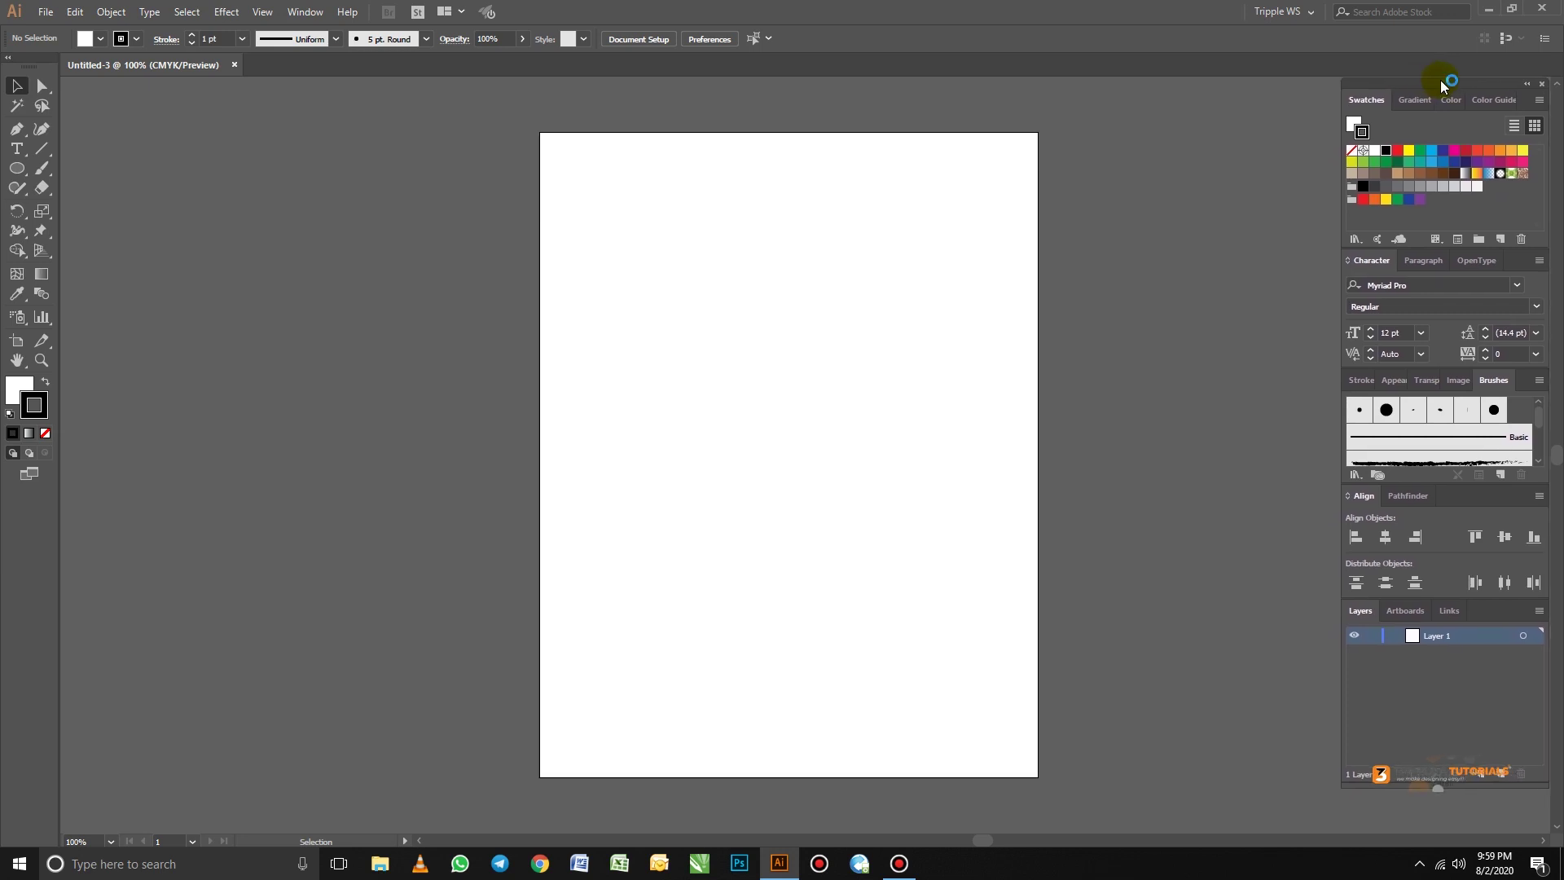
{"action": "left_click", "coordinate": [1311, 15]}
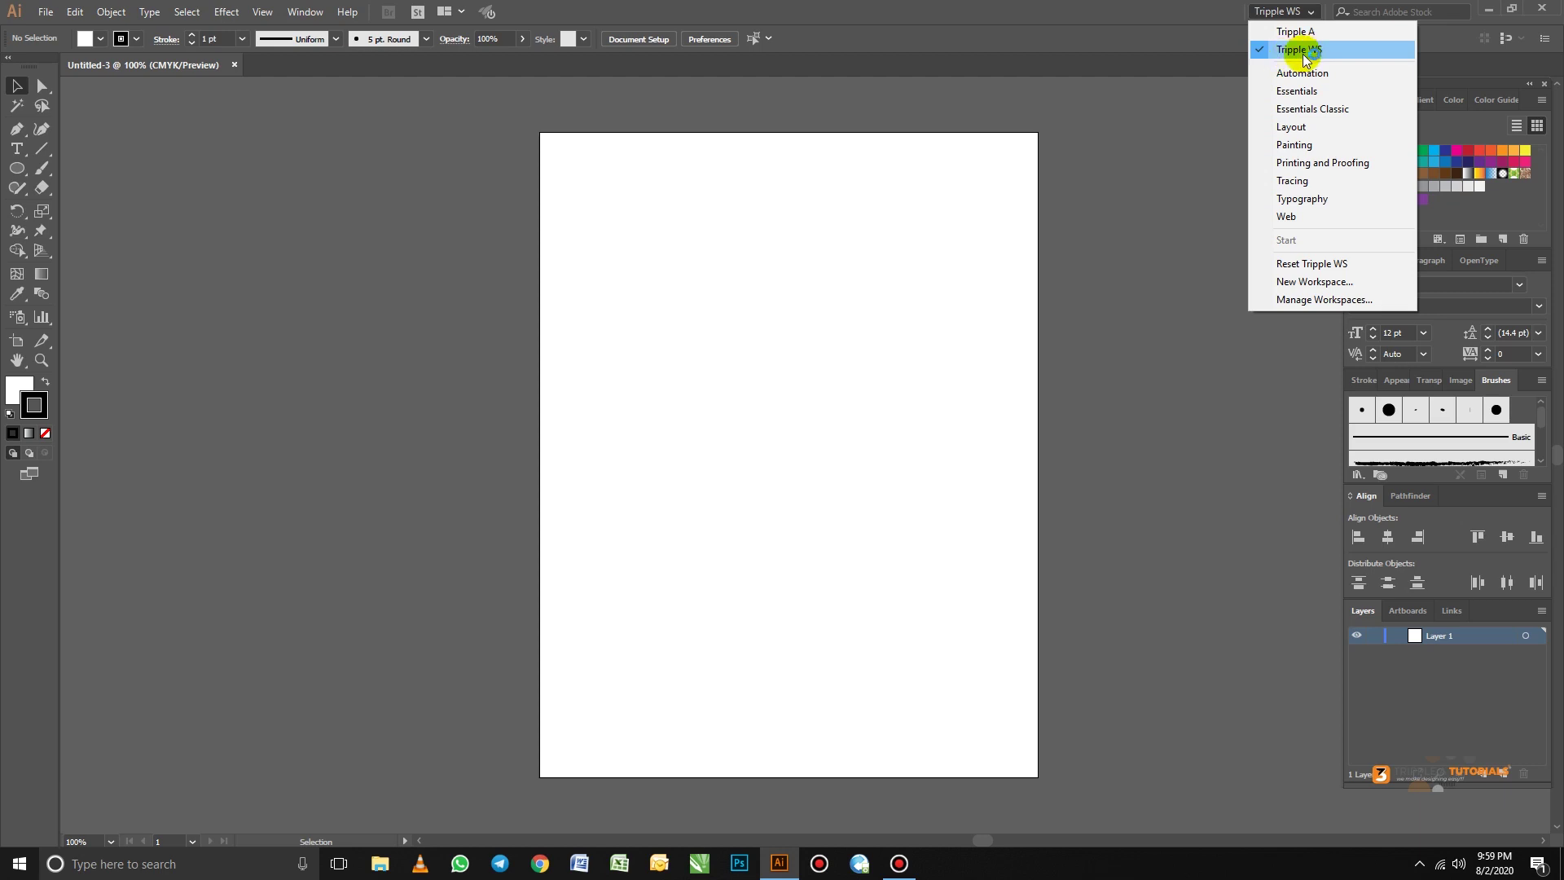
{"action": "left_click", "coordinate": [1306, 110]}
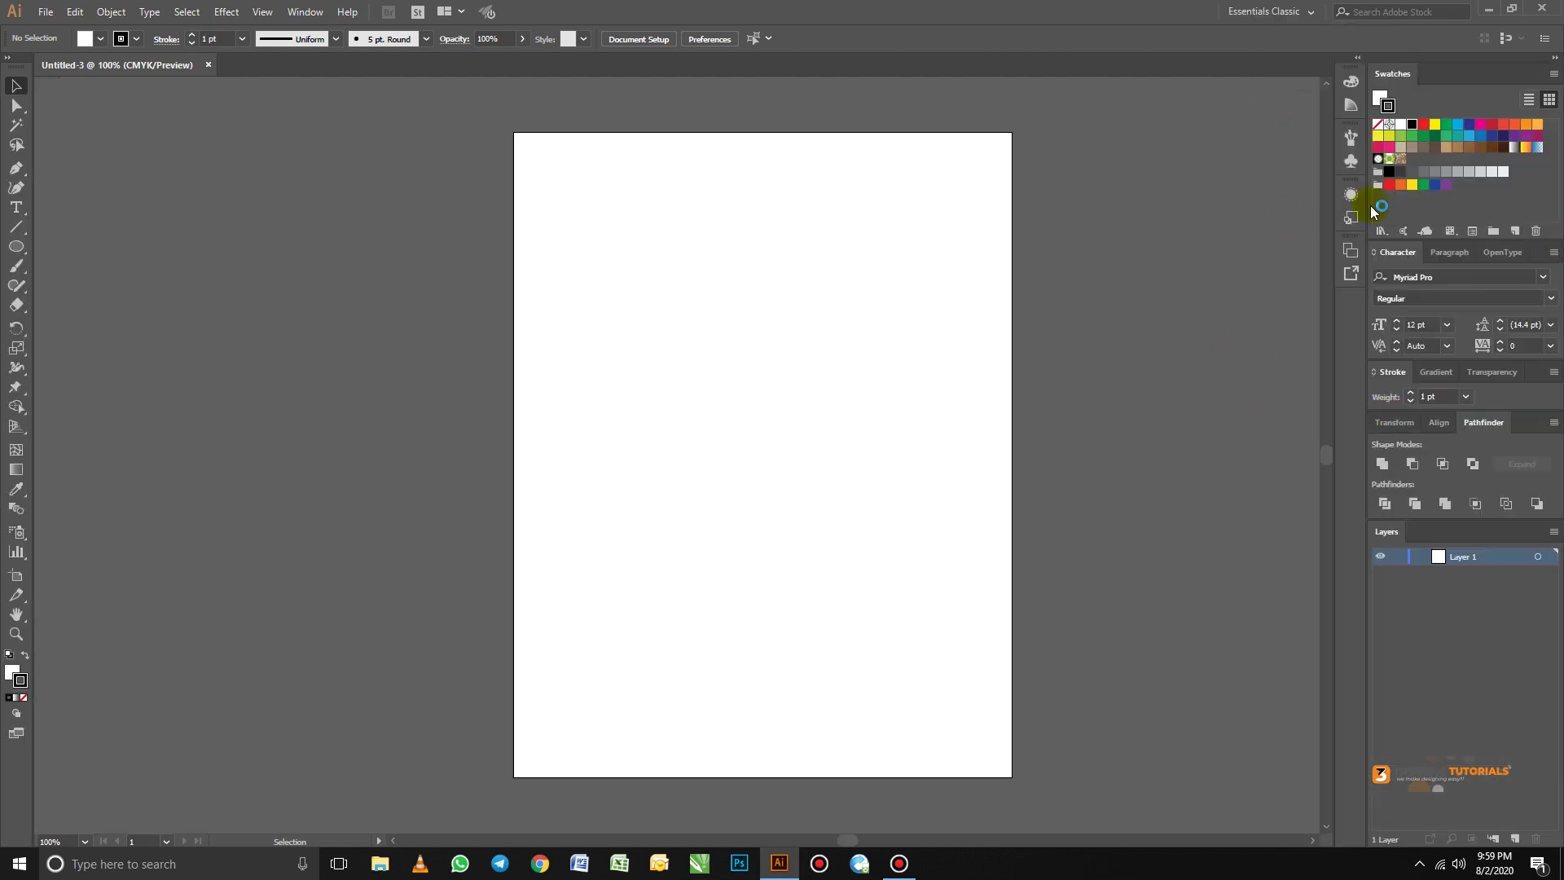
{"action": "left_click", "coordinate": [1273, 11]}
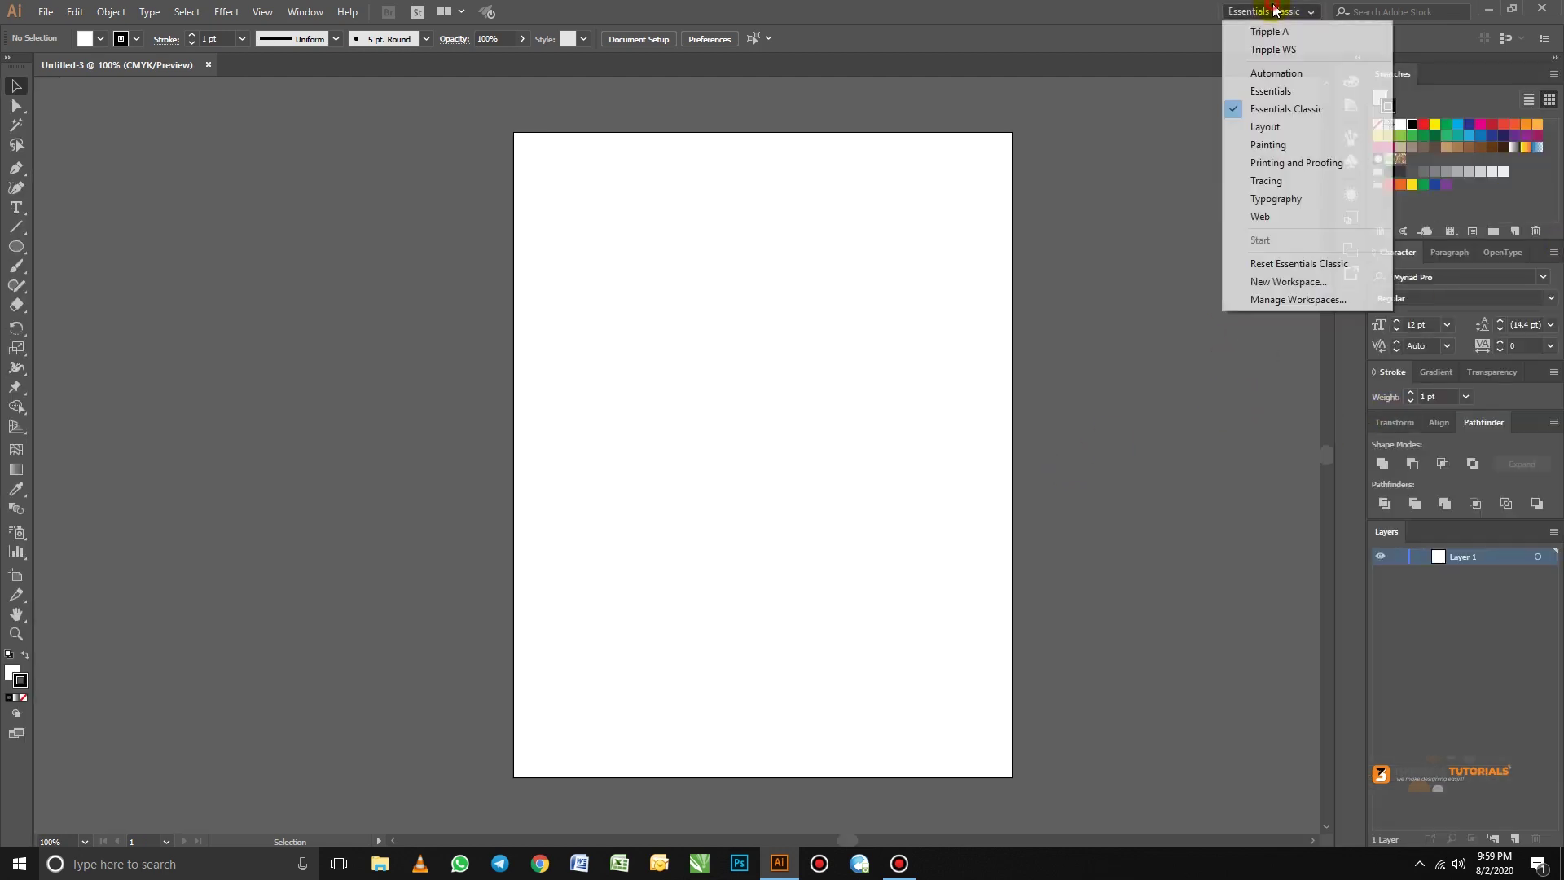
{"action": "left_click", "coordinate": [1268, 52]}
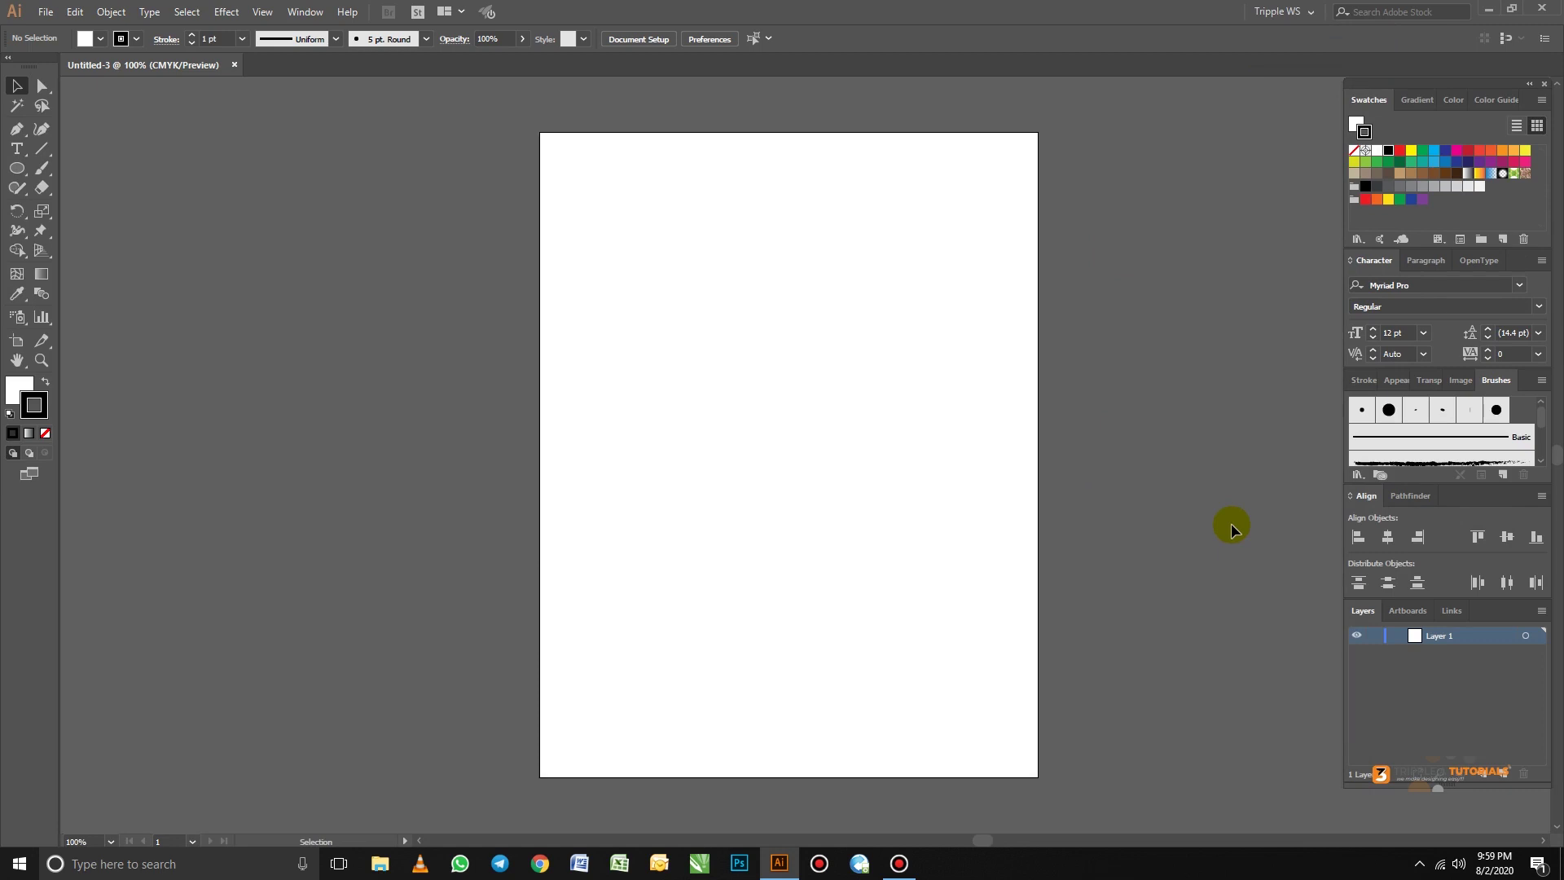
Dock the floating panel stack against the edge of the application window, opposite the tools
{"action": "left_click_drag", "start_coordinate": [1465, 81], "coordinate": [1457, 84]}
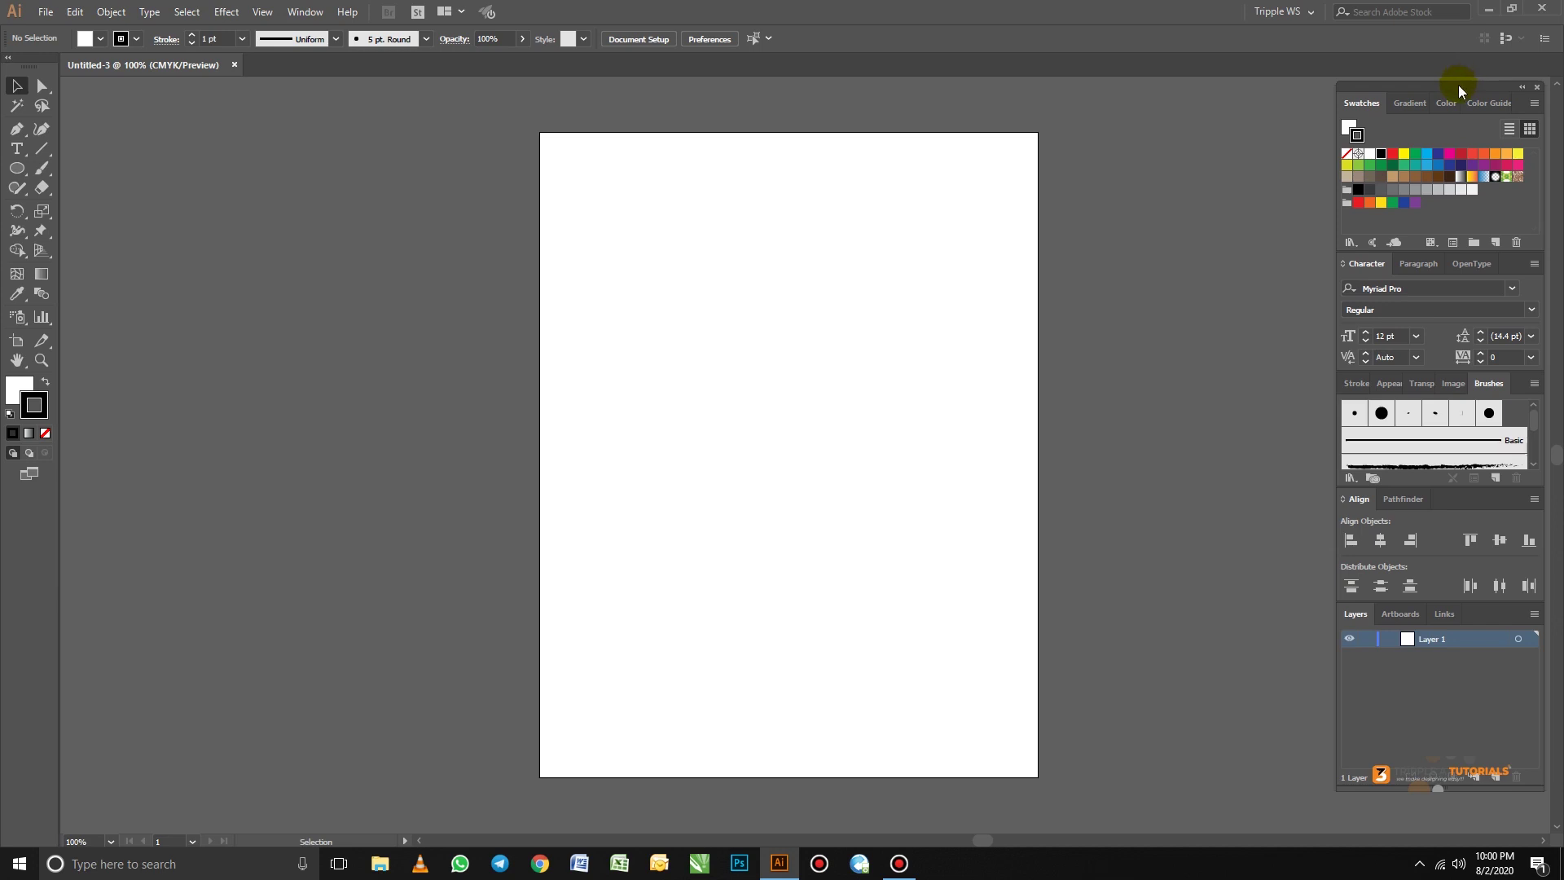
{"action": "left_click_drag", "start_coordinate": [1459, 84], "coordinate": [1560, 80]}
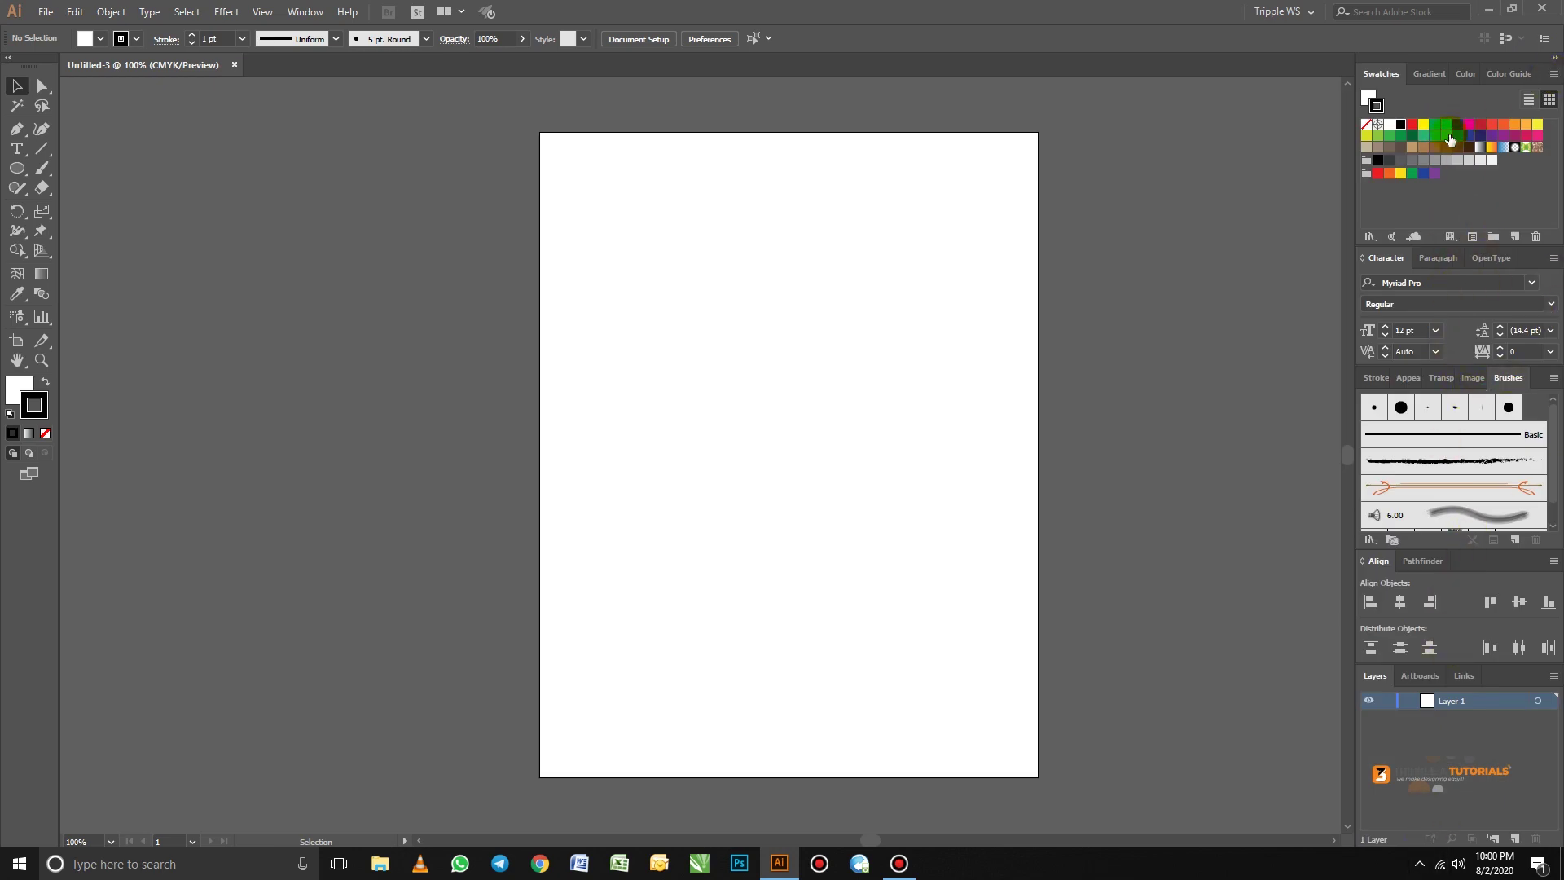
Look through the Gradient, Color and Color Guide panels, and view the Color Guide's options, leaving Color Guide in front
{"action": "left_click", "coordinate": [1430, 72]}
{"action": "left_click", "coordinate": [1463, 73]}
{"action": "left_click", "coordinate": [1519, 74]}
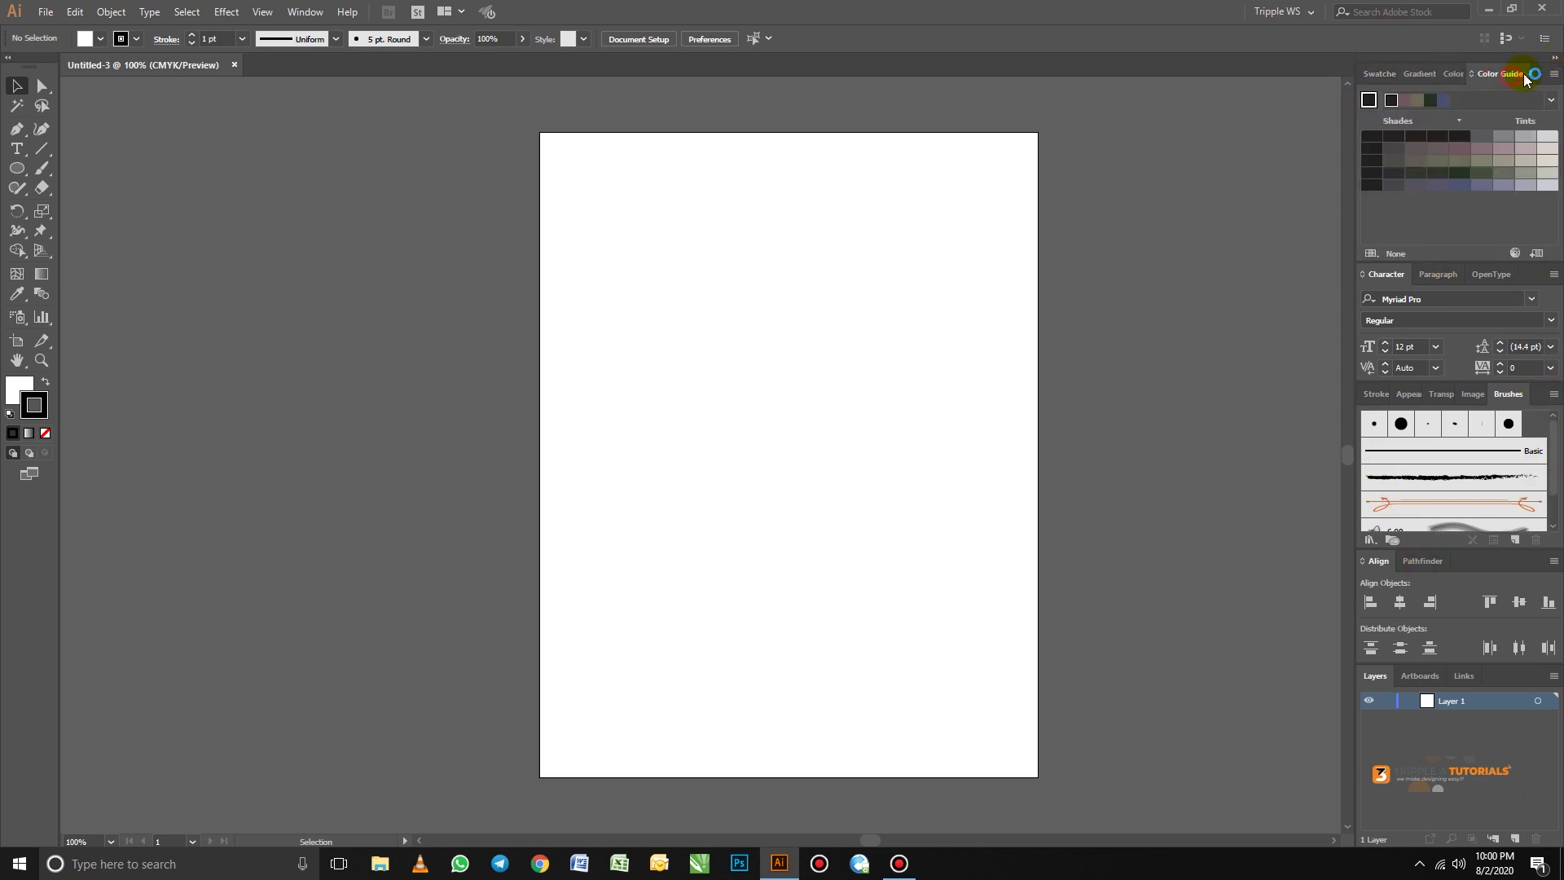
{"action": "left_click", "coordinate": [1553, 73]}
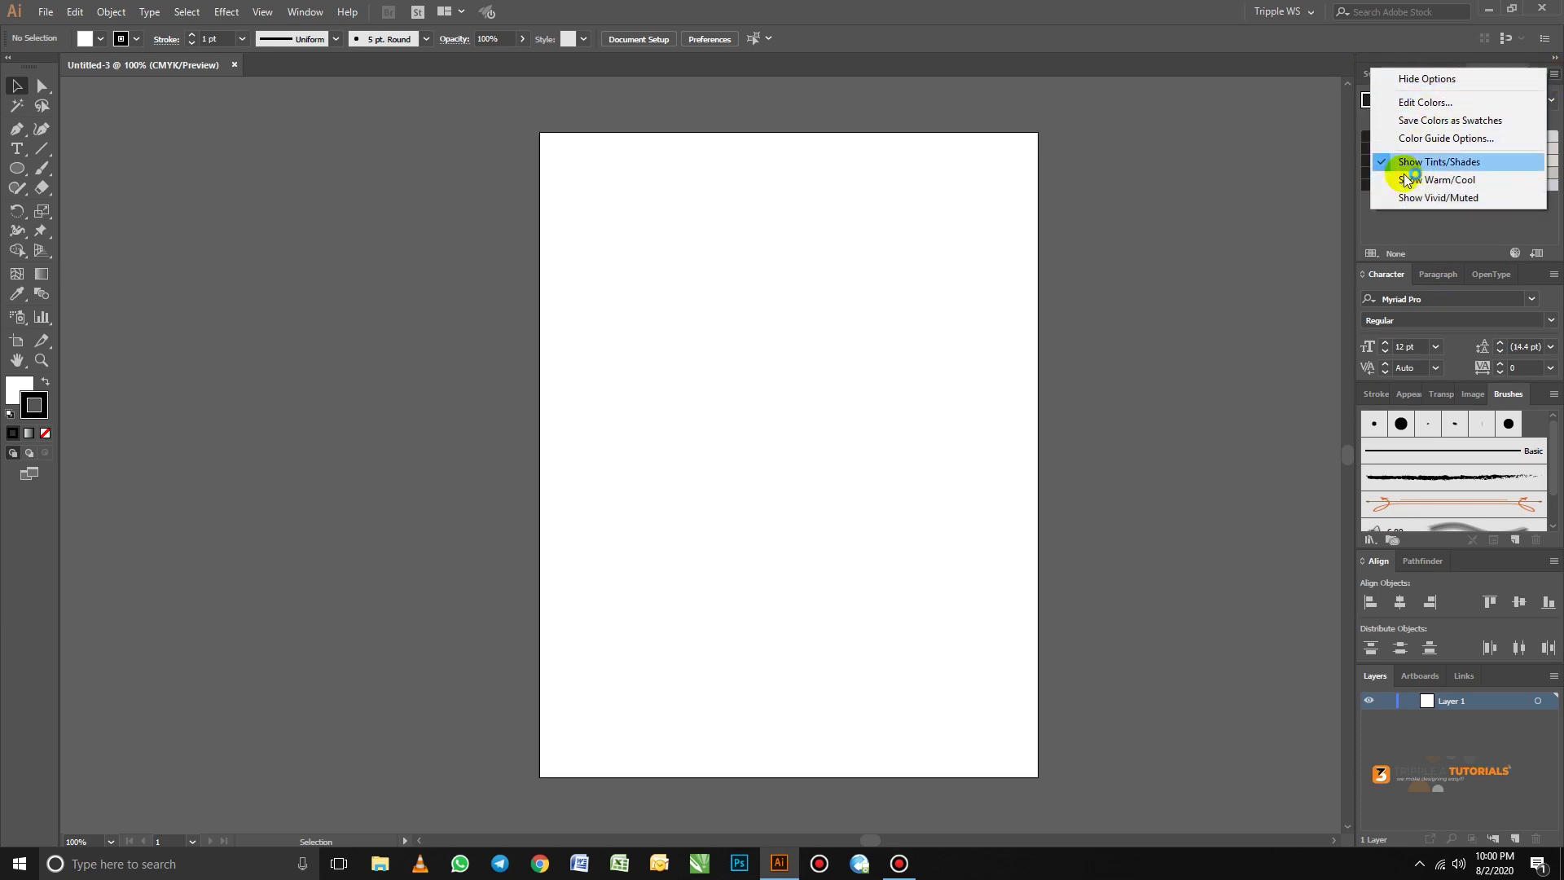
{"action": "left_click", "coordinate": [1327, 186]}
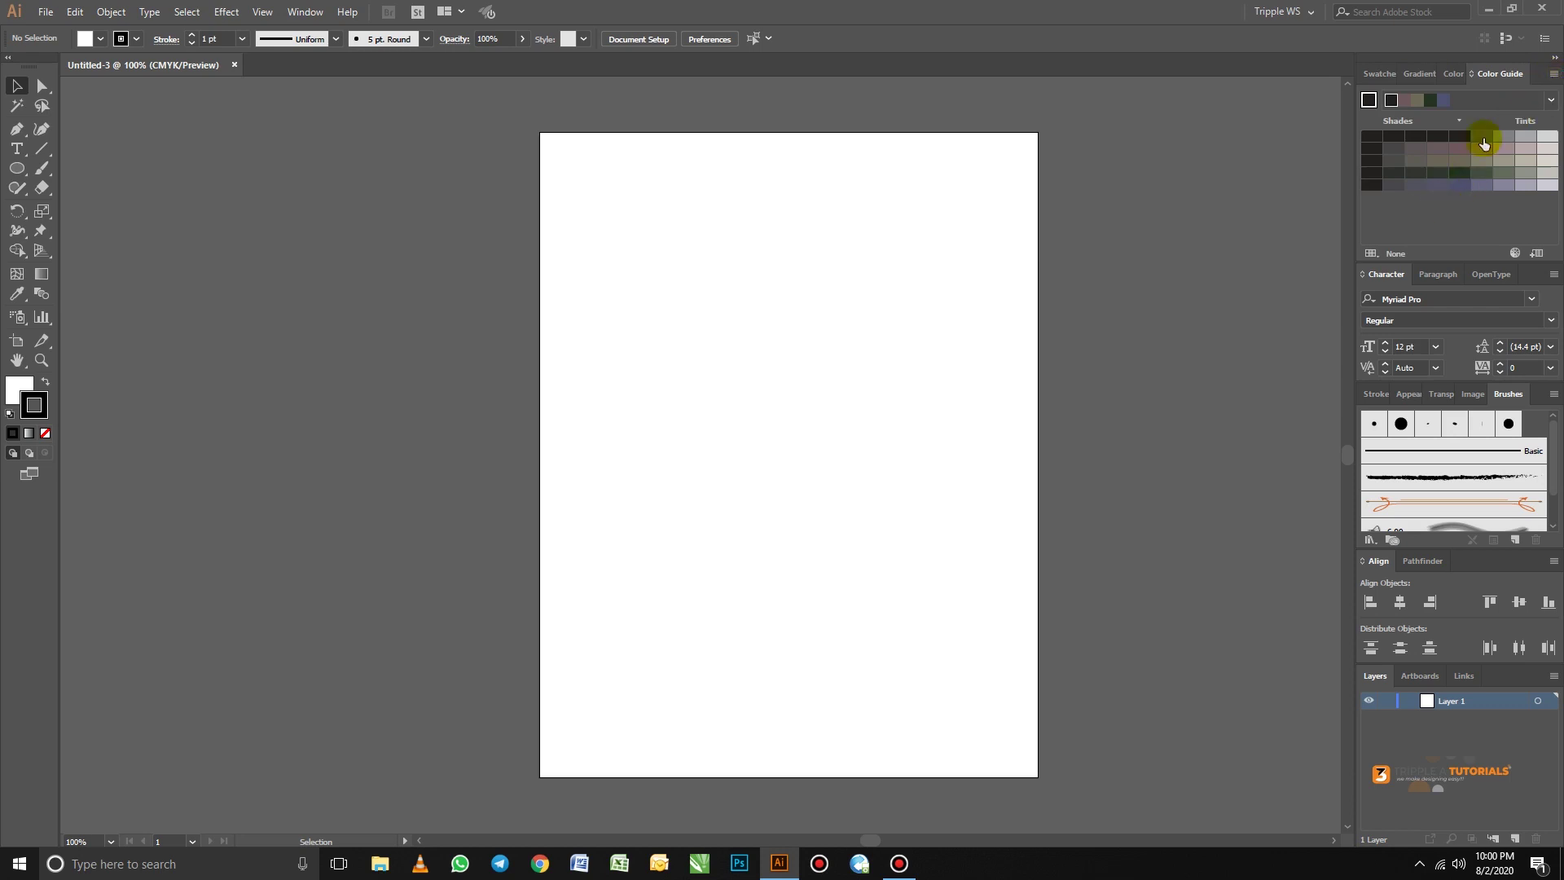
Collapse the docked panel column to icons, and expand it again
{"action": "left_click", "coordinate": [1552, 59]}
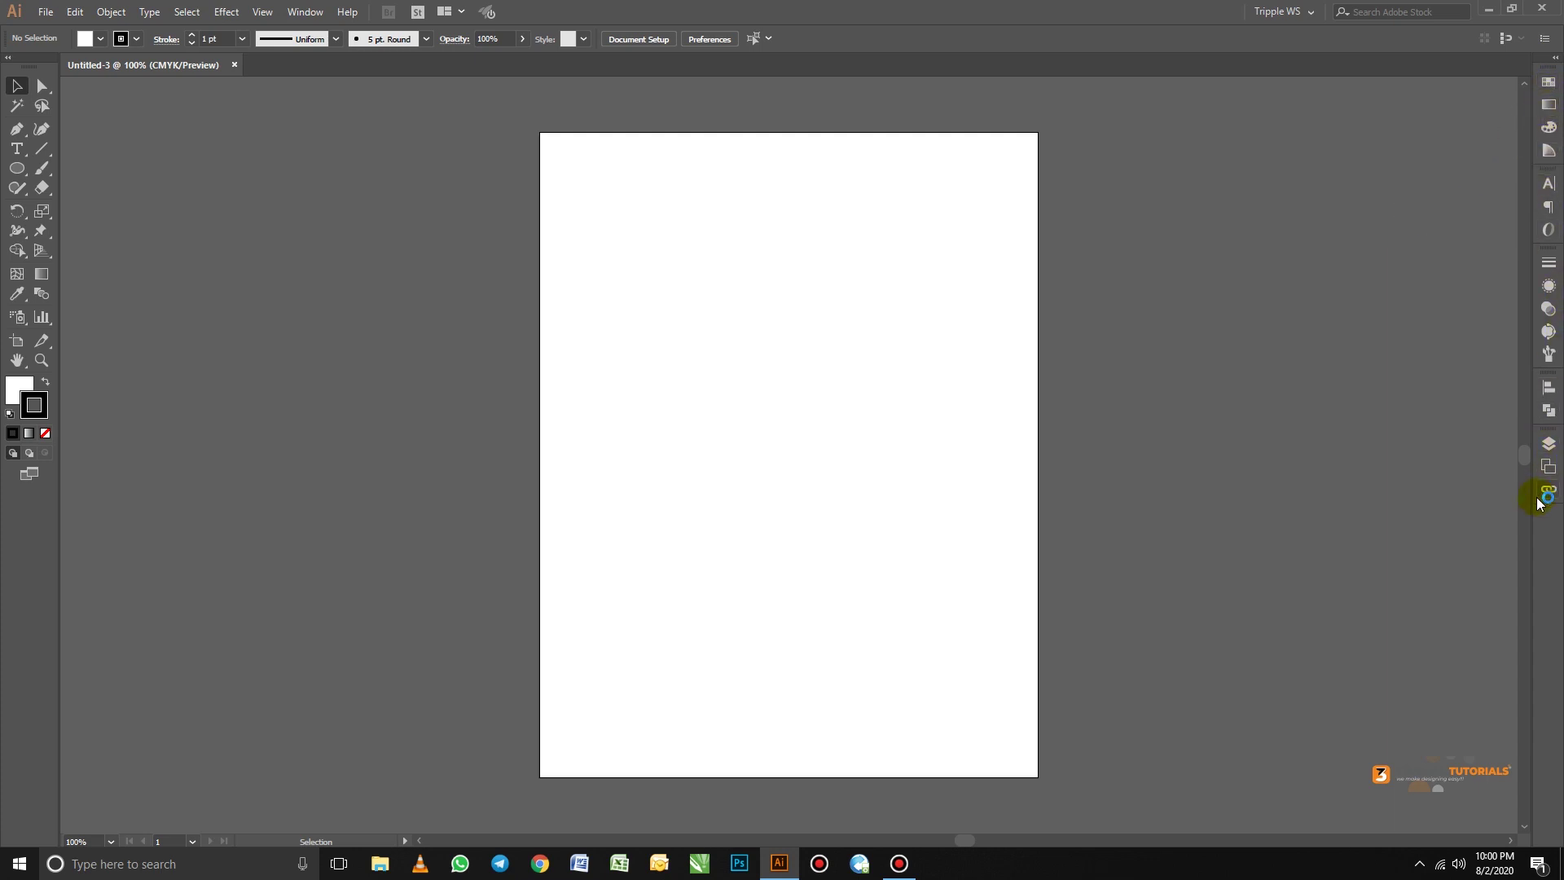
{"action": "left_click", "coordinate": [1555, 57]}
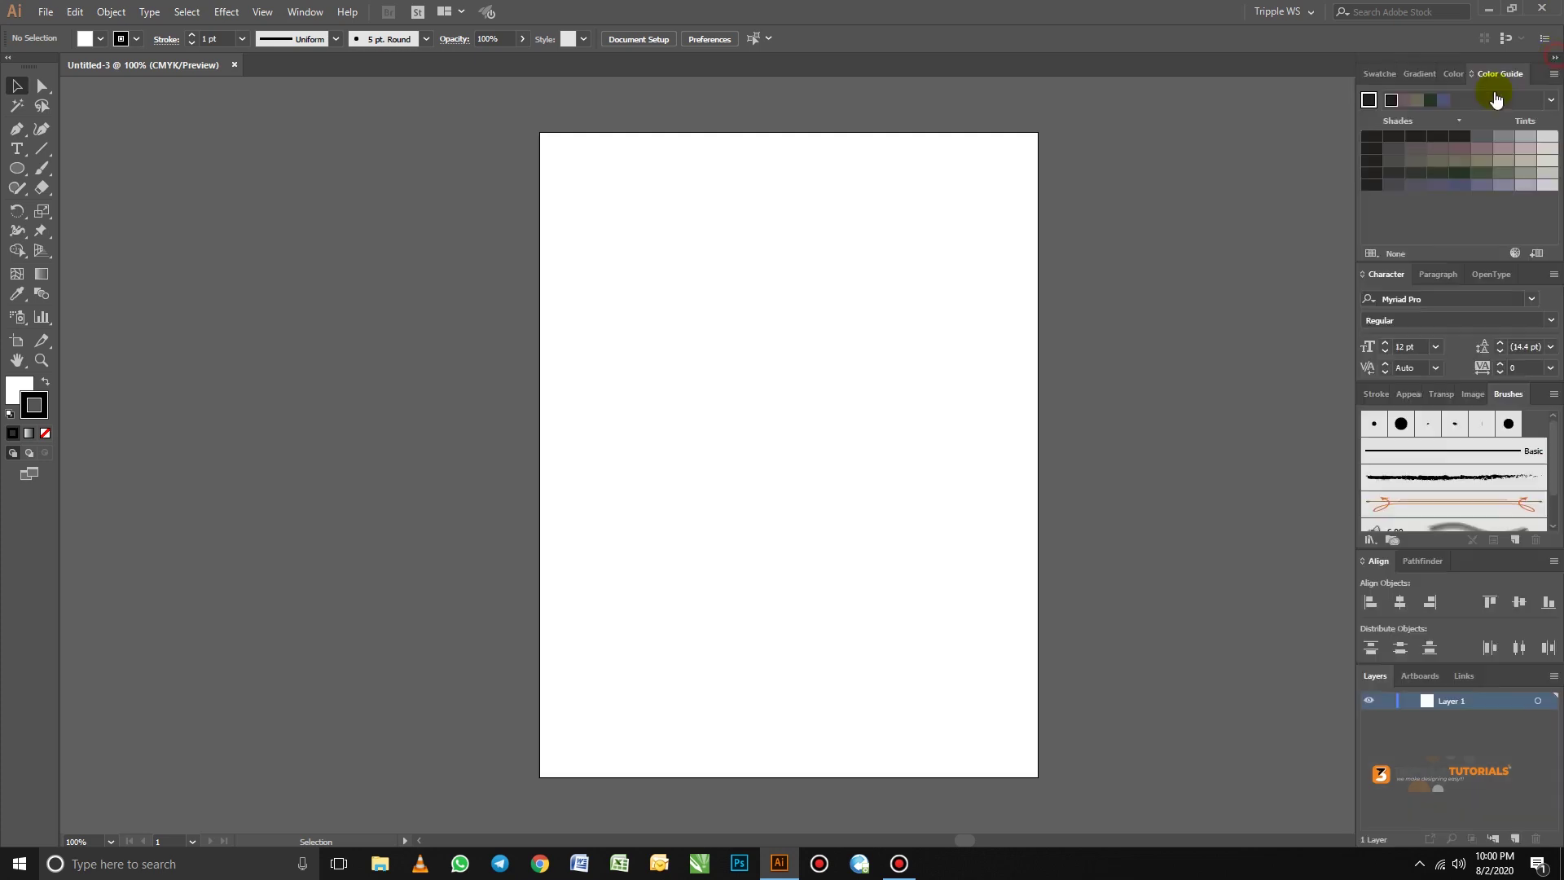
{"action": "left_click", "coordinate": [1418, 284]}
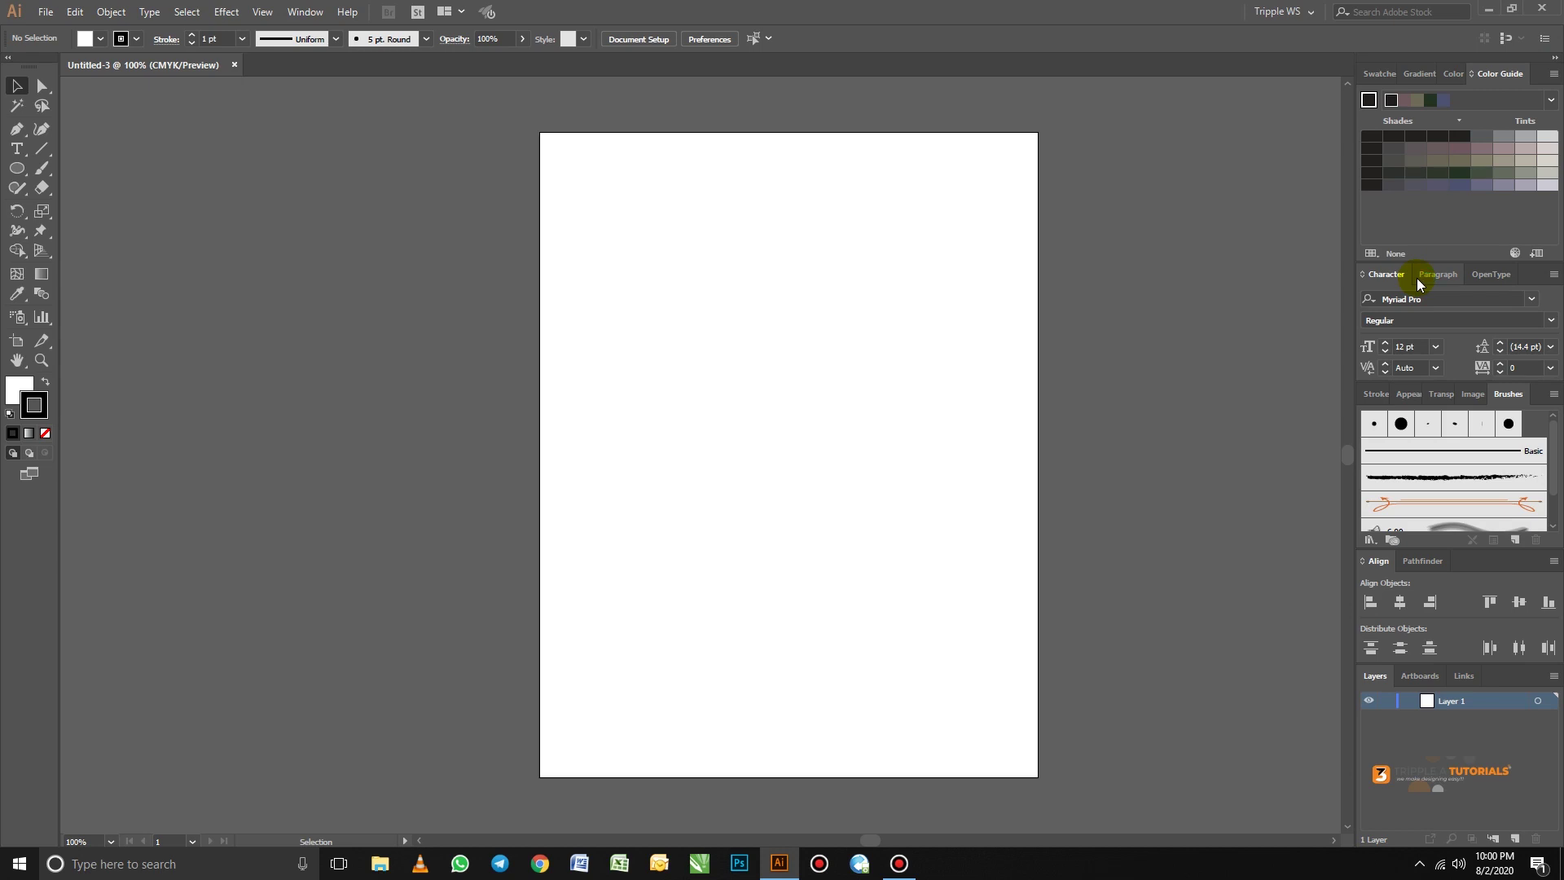
{"action": "left_click", "coordinate": [1418, 284]}
{"action": "left_click", "coordinate": [1418, 284]}
{"action": "left_click", "coordinate": [1418, 284]}
{"action": "left_click", "coordinate": [1418, 283]}
{"action": "left_click", "coordinate": [1418, 283]}
{"action": "left_click", "coordinate": [1418, 284]}
{"action": "left_click", "coordinate": [1418, 283]}
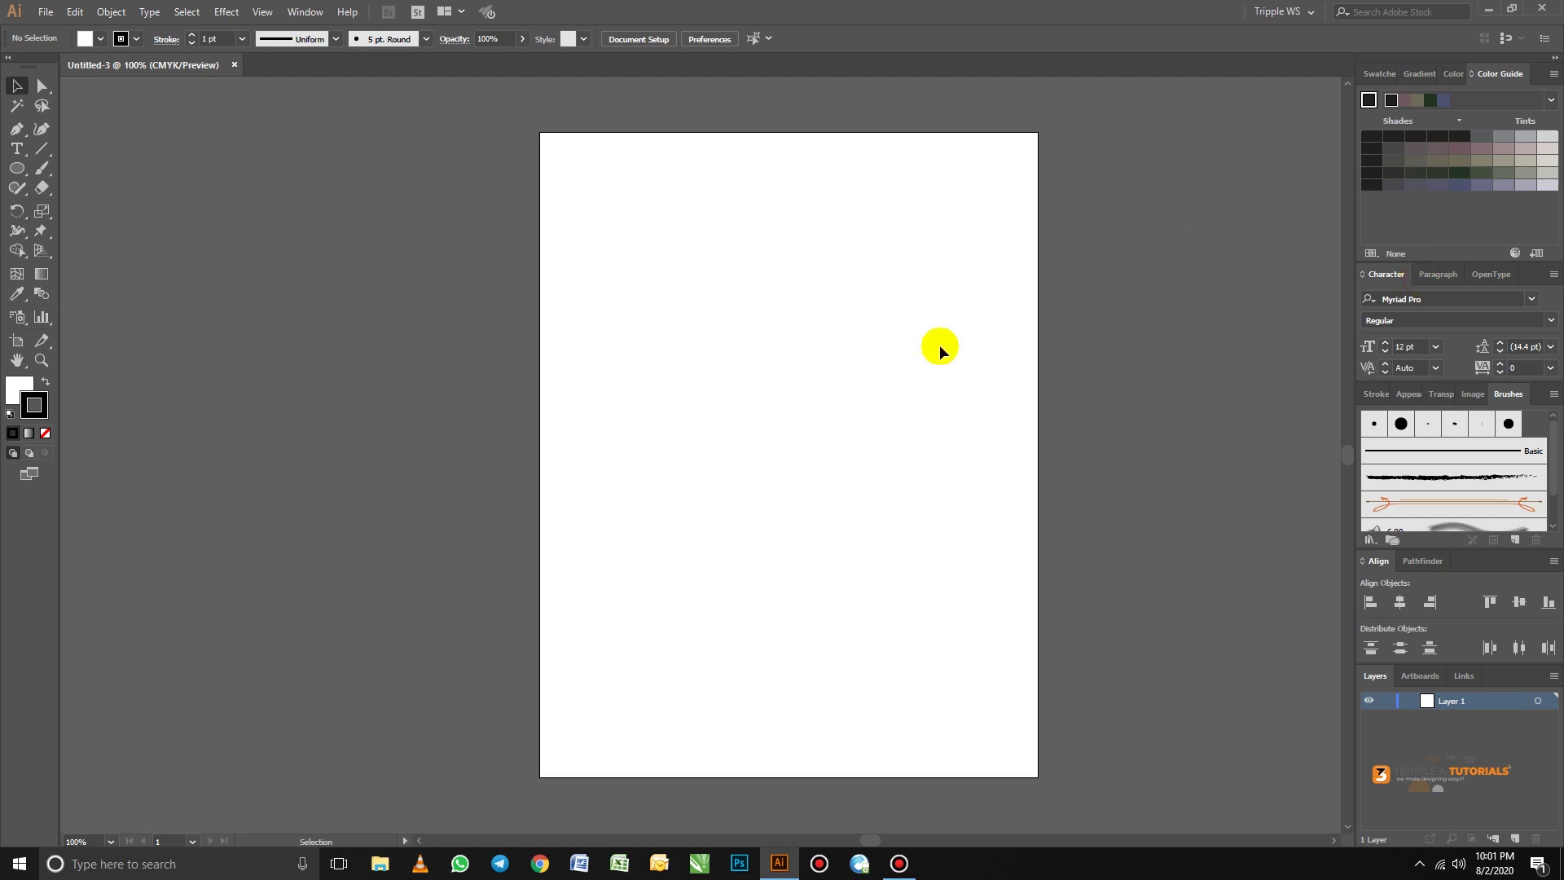